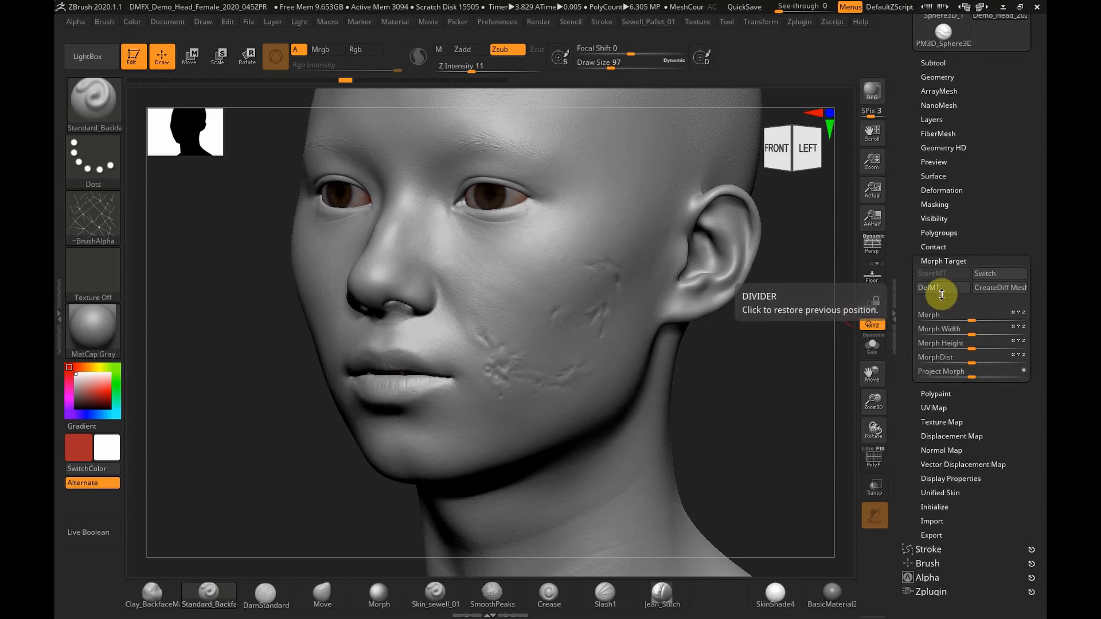
- Switch the head to its stored scar-free shape and replace the morph target with a newly stored one
{"action": "left_click", "coordinate": [989, 273]}
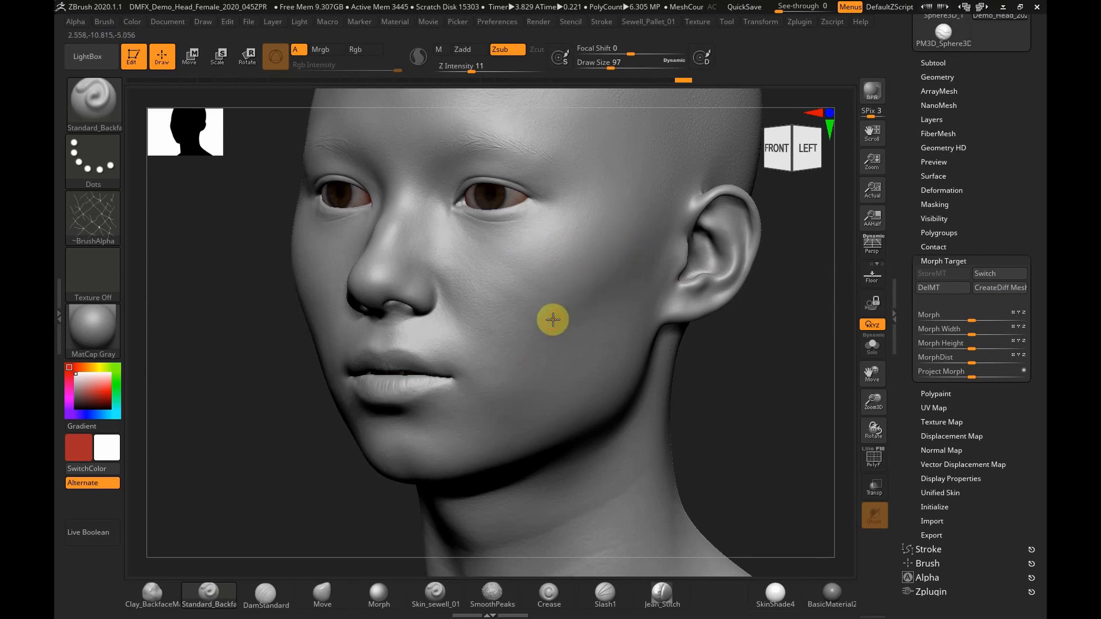
{"action": "left_click", "coordinate": [992, 278]}
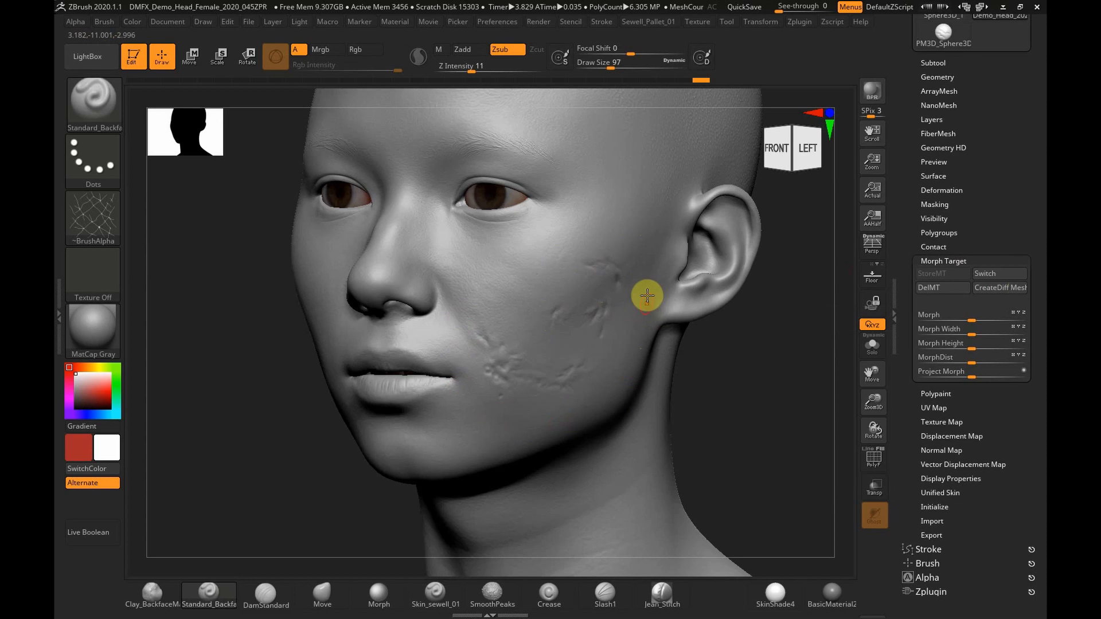
{"action": "left_click", "coordinate": [1002, 277]}
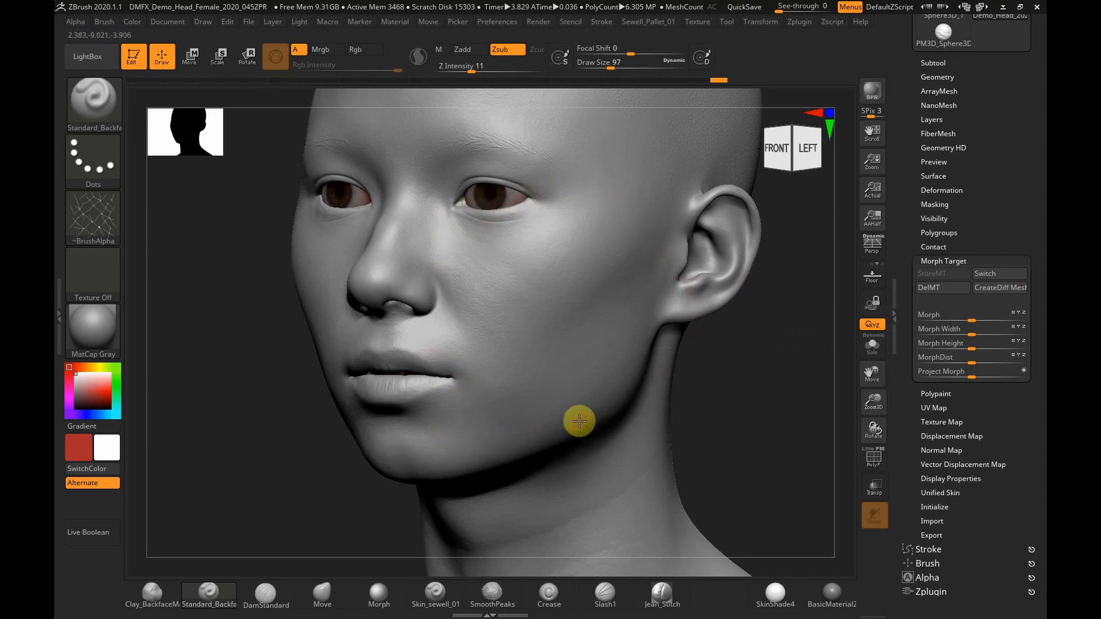
{"action": "left_click", "coordinate": [940, 290]}
{"action": "left_click", "coordinate": [941, 275]}
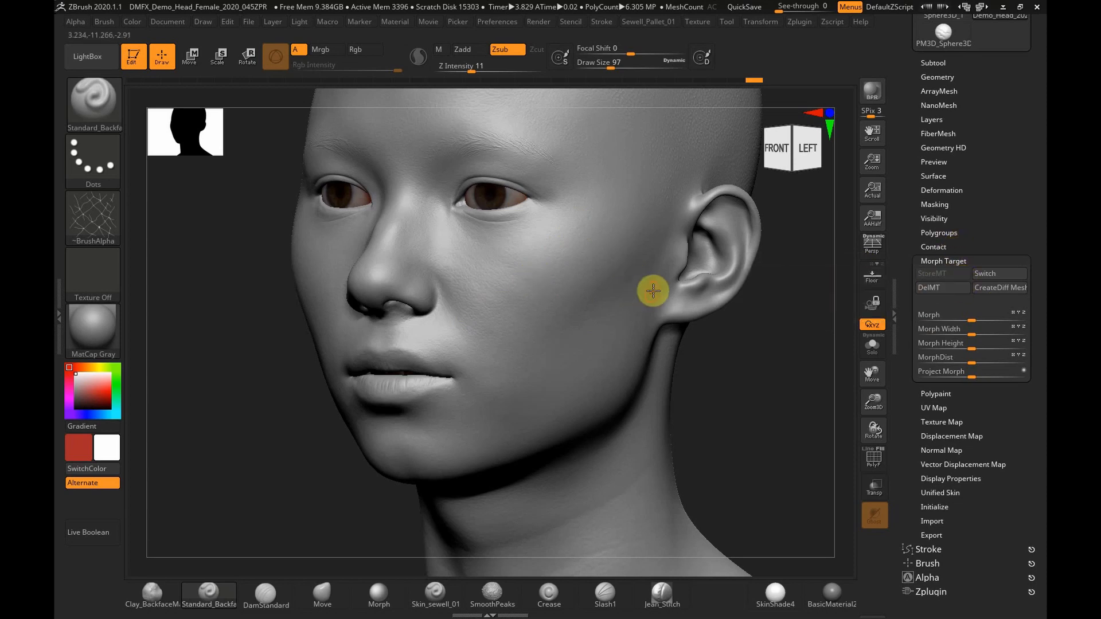
- Select the Morph brush from the sculpting brushes
{"action": "left_click", "coordinate": [97, 110]}
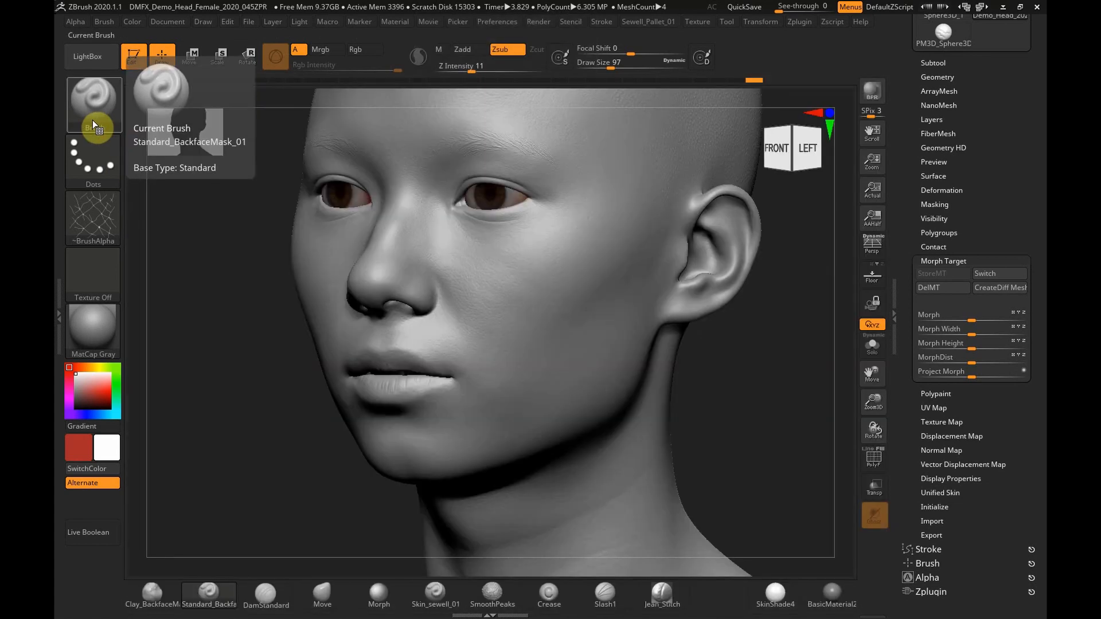
{"action": "left_click", "coordinate": [92, 120]}
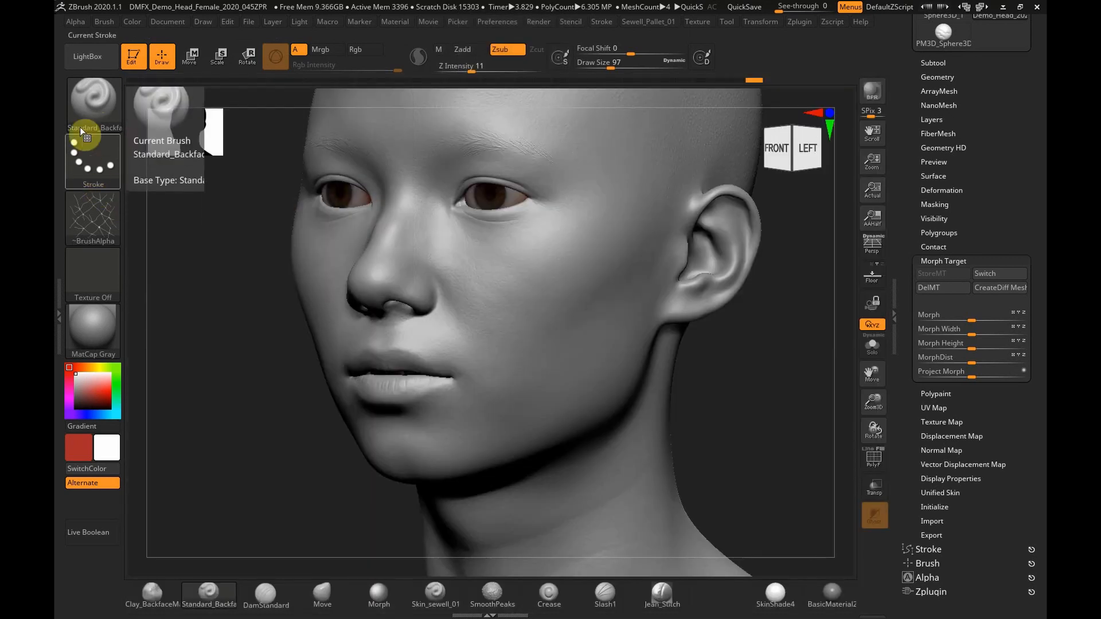
{"action": "left_click", "coordinate": [91, 118]}
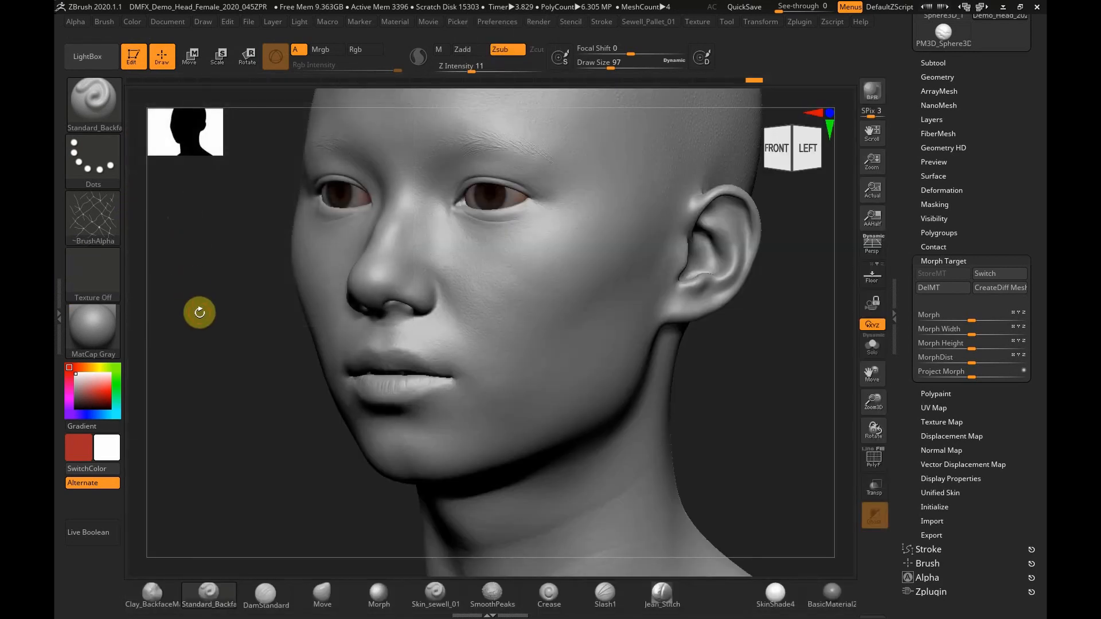
{"action": "key", "text": "b"}
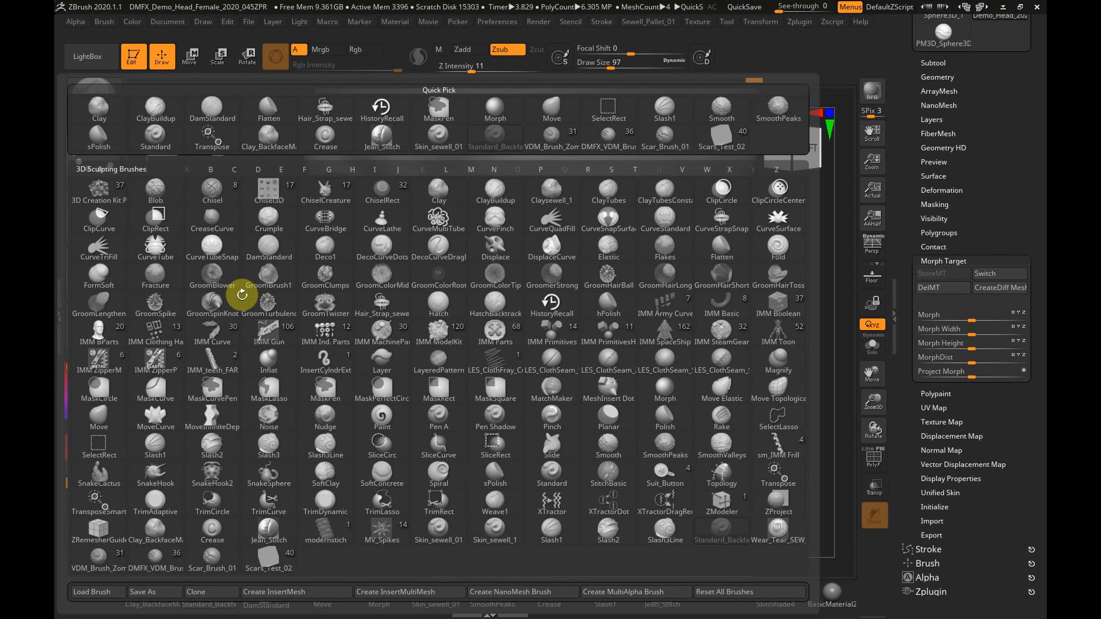
{"action": "key", "text": "m"}
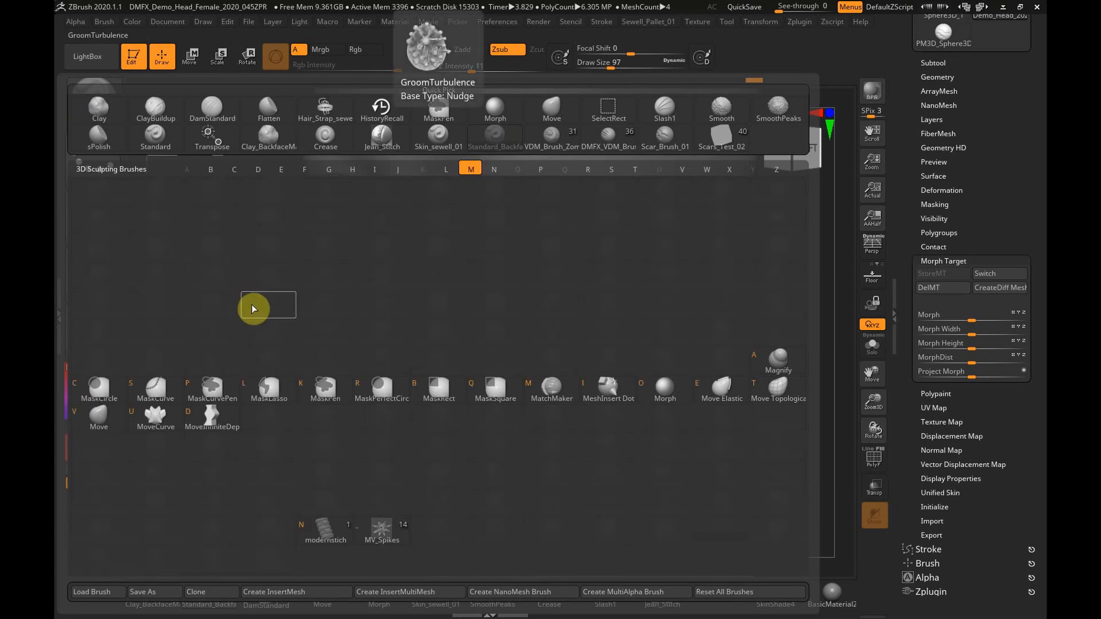
{"action": "key", "text": "o"}
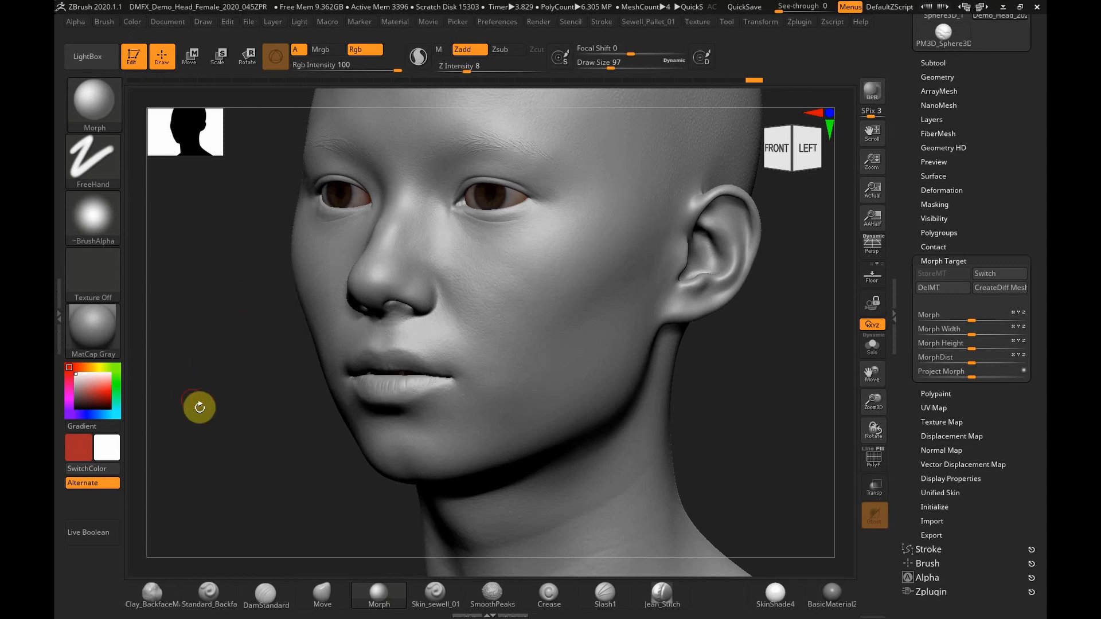
- Sculpt several scars across the left cheek, upper lip, jaw and temple with Scar_Brush_01, using a draw size of 116
{"action": "left_click", "coordinate": [77, 114]}
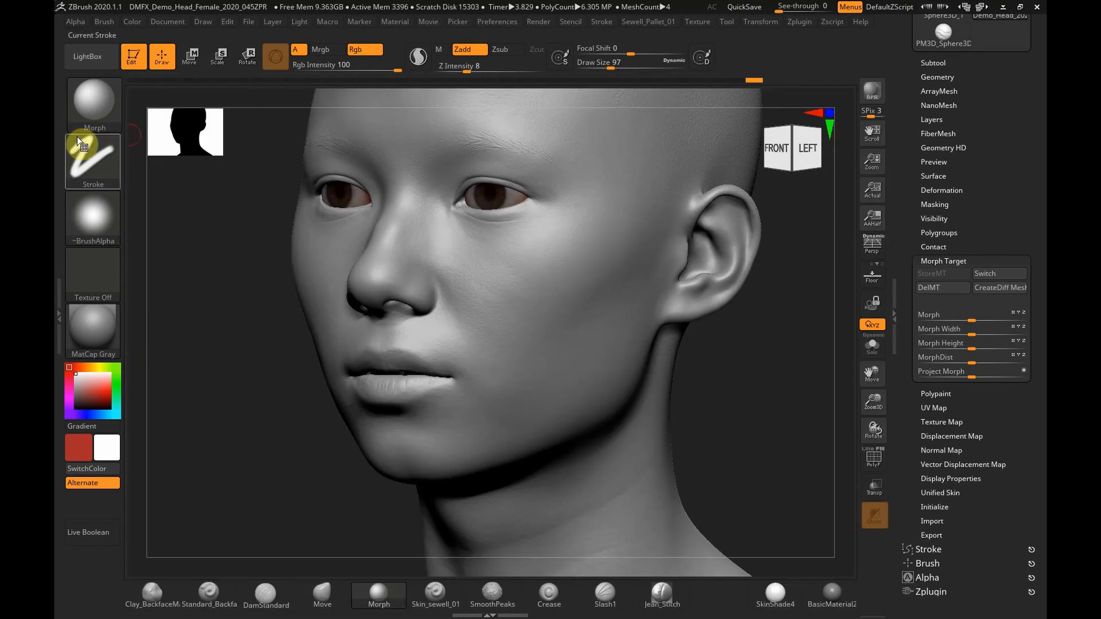
{"action": "left_click", "coordinate": [85, 122]}
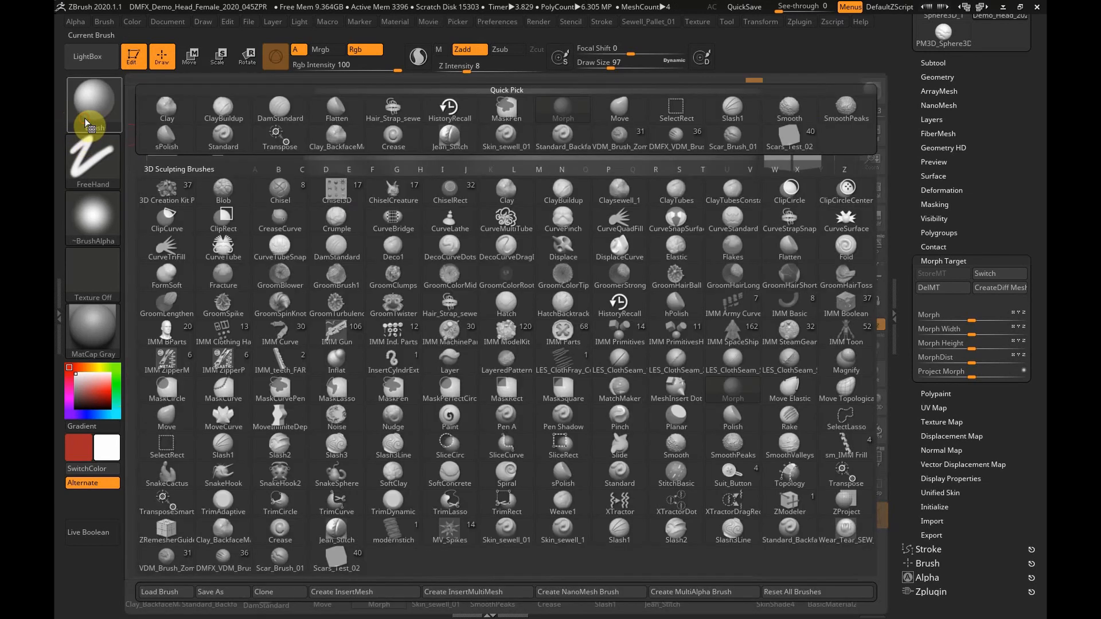
{"action": "left_click", "coordinate": [732, 143]}
{"action": "key", "text": "s"}
{"action": "mouse_move", "coordinate": [571, 263]}
{"action": "left_mouse_down"}
{"action": "mouse_move", "coordinate": [575, 279]}
{"action": "mouse_move", "coordinate": [546, 333]}
{"action": "mouse_move", "coordinate": [491, 393]}
{"action": "mouse_move", "coordinate": [462, 401]}
{"action": "left_mouse_up"}
{"action": "key", "text": "s"}
{"action": "left_click_drag", "start_coordinate": [509, 370], "coordinate": [497, 369]}
{"action": "mouse_move", "coordinate": [586, 233]}
{"action": "left_mouse_down"}
{"action": "mouse_move", "coordinate": [531, 253]}
{"action": "mouse_move", "coordinate": [509, 292]}
{"action": "mouse_move", "coordinate": [460, 313]}
{"action": "left_mouse_up"}
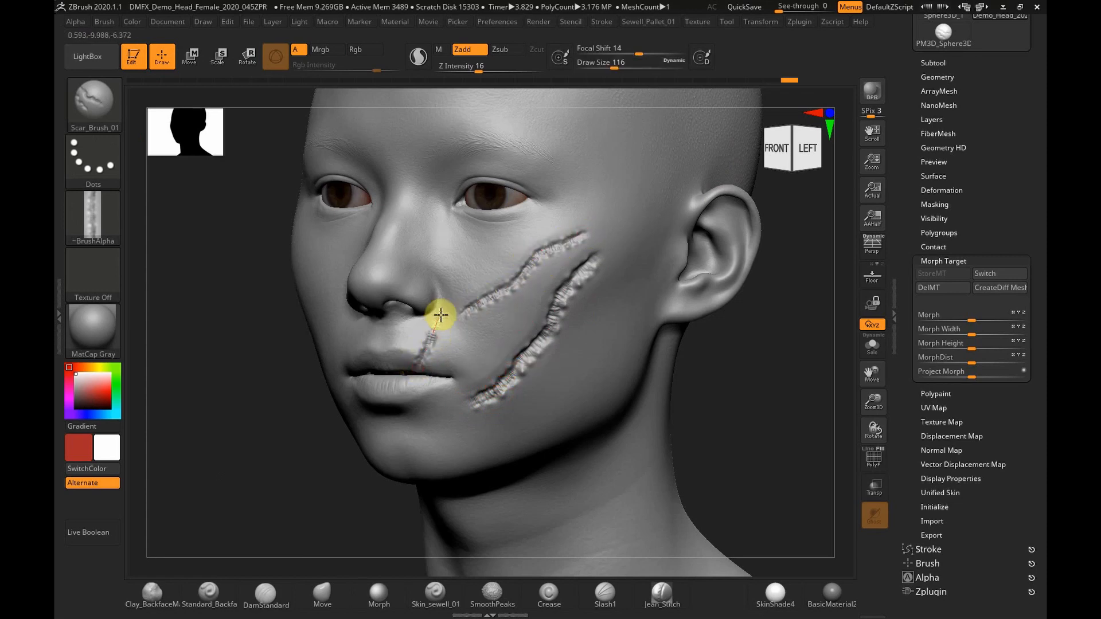
{"action": "left_click_drag", "start_coordinate": [525, 408], "coordinate": [625, 374]}
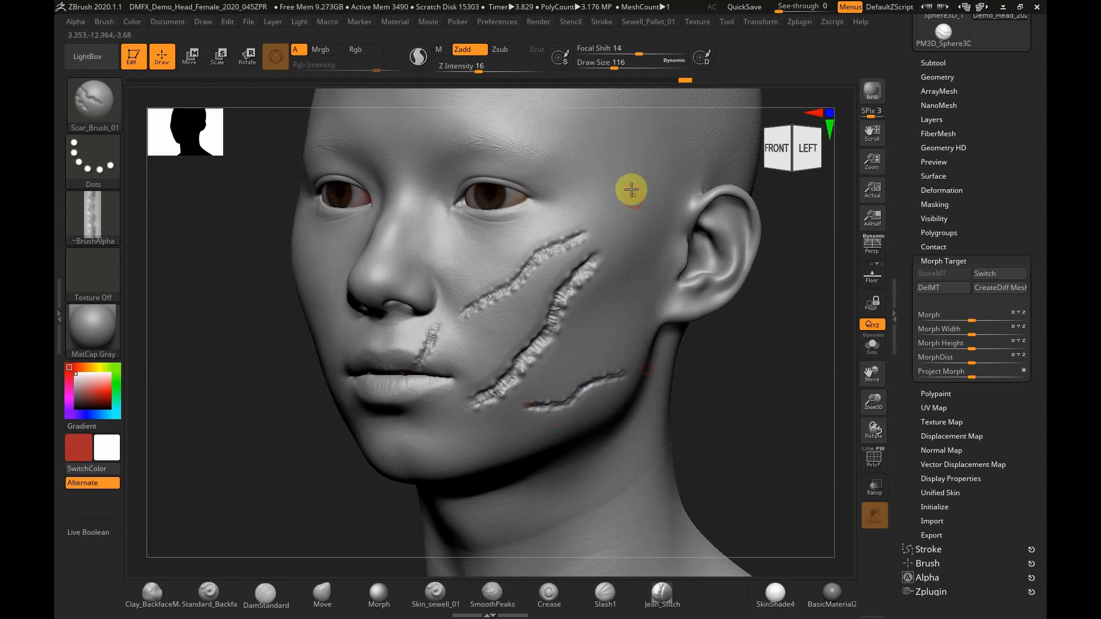
{"action": "mouse_move", "coordinate": [603, 134]}
{"action": "left_mouse_down"}
{"action": "mouse_move", "coordinate": [622, 196]}
{"action": "mouse_move", "coordinate": [603, 287]}
{"action": "left_mouse_up"}
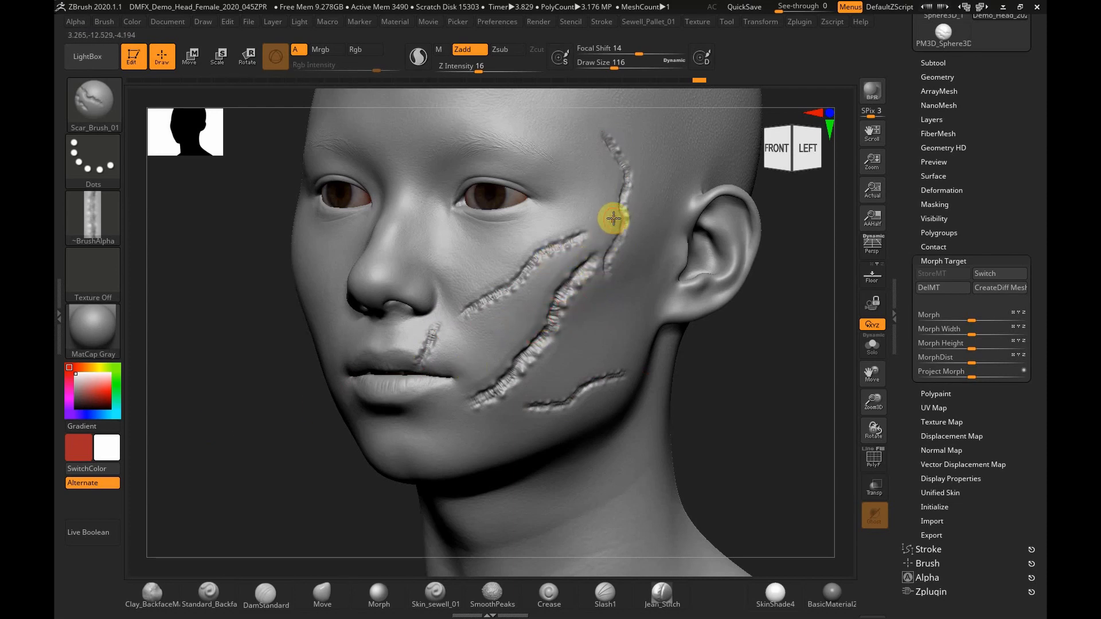
- Switch to the Morph brush and turn its alpha off
{"action": "left_click", "coordinate": [101, 109]}
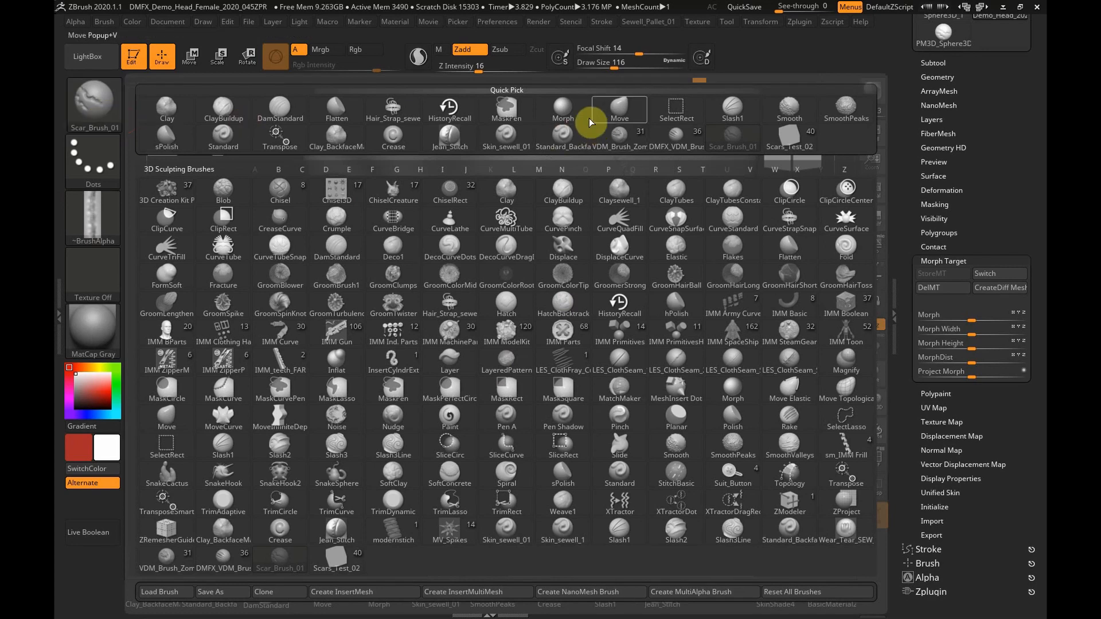
{"action": "left_click", "coordinate": [563, 112]}
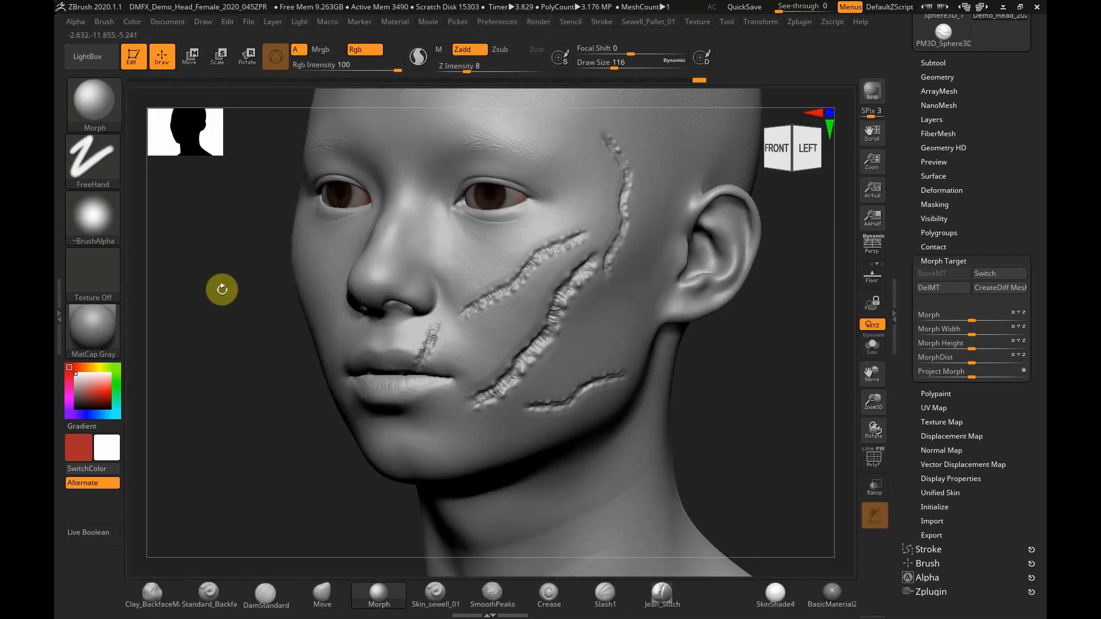
{"action": "left_click", "coordinate": [98, 225]}
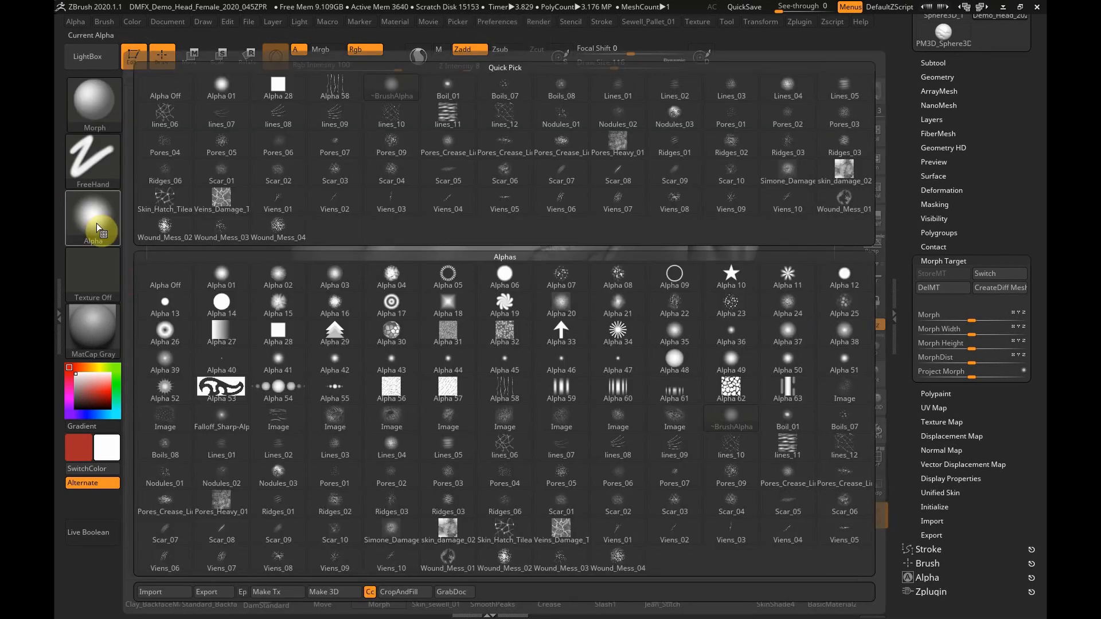
{"action": "left_click", "coordinate": [163, 101]}
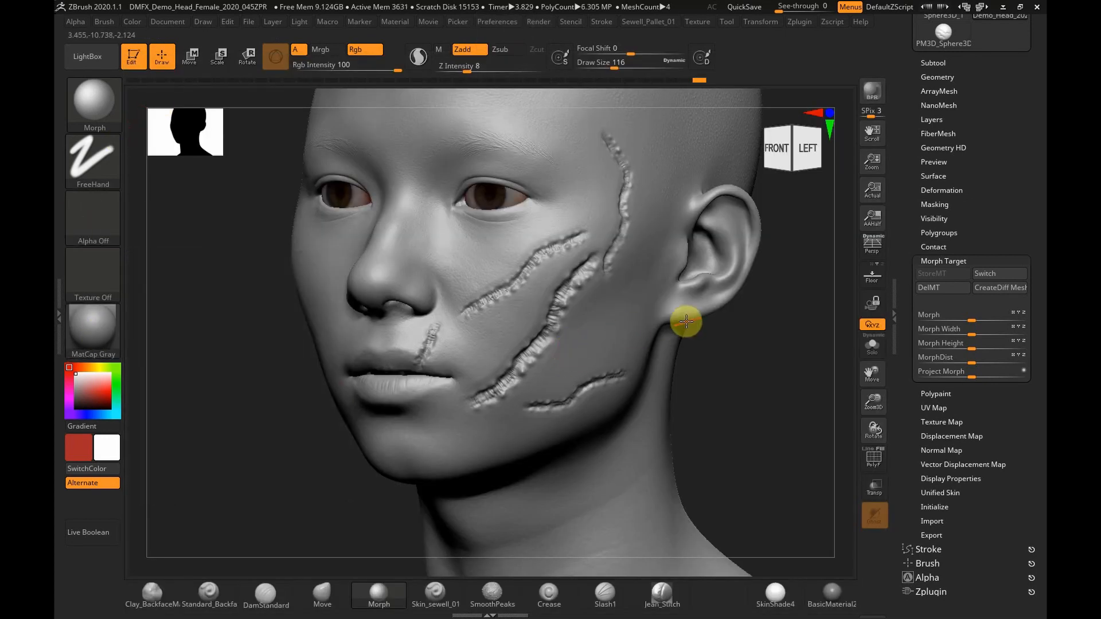
- Set the draw size to 187 and fade the ends and edges of the cheek, jaw, temple and lip scars with the Morph brush
{"action": "key", "text": "s"}
{"action": "left_click_drag", "start_coordinate": [611, 333], "coordinate": [611, 333]}
{"action": "mouse_move", "coordinate": [527, 367]}
{"action": "left_mouse_down"}
{"action": "mouse_move", "coordinate": [520, 386]}
{"action": "mouse_move", "coordinate": [481, 401]}
{"action": "mouse_move", "coordinate": [497, 402]}
{"action": "mouse_move", "coordinate": [477, 376]}
{"action": "mouse_move", "coordinate": [516, 356]}
{"action": "mouse_move", "coordinate": [536, 373]}
{"action": "mouse_move", "coordinate": [549, 345]}
{"action": "mouse_move", "coordinate": [561, 395]}
{"action": "mouse_move", "coordinate": [596, 376]}
{"action": "left_mouse_up"}
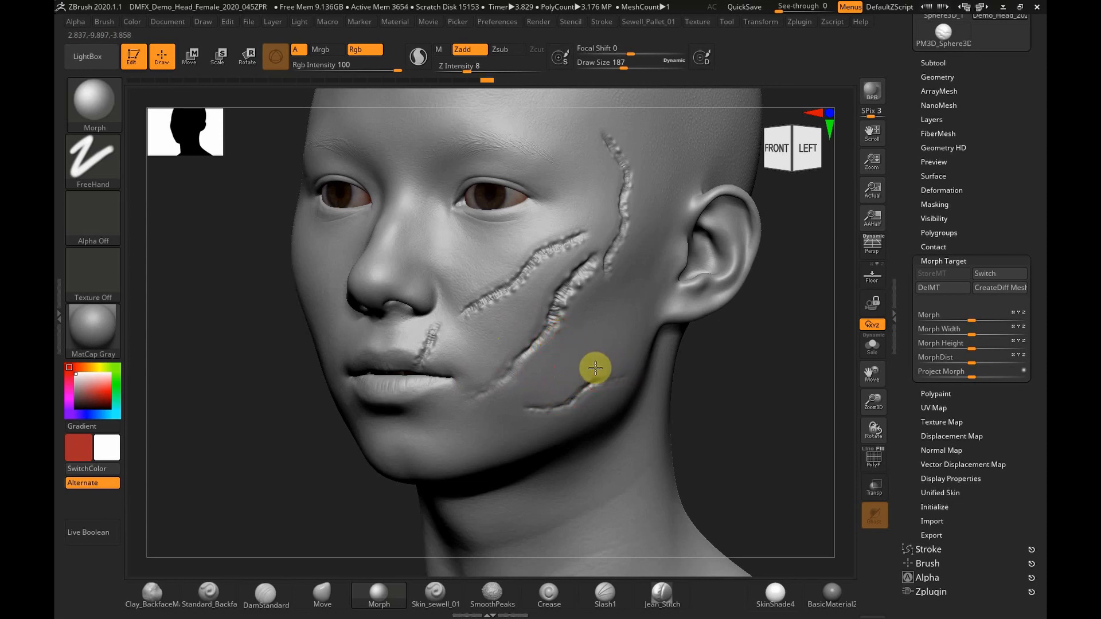
{"action": "left_click_drag", "start_coordinate": [730, 396], "coordinate": [722, 398]}
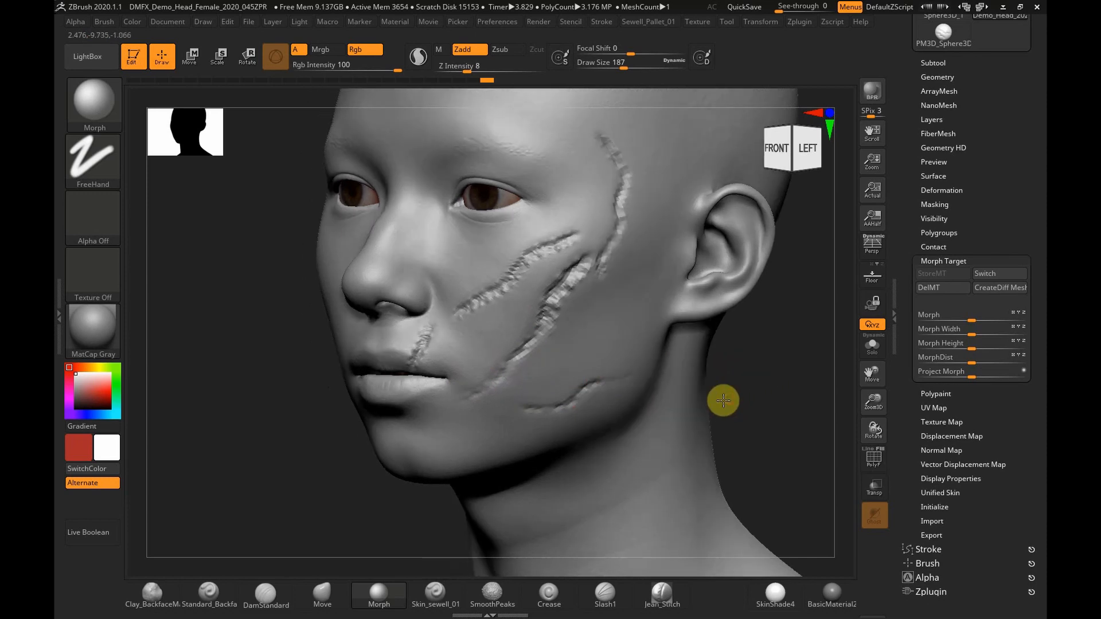
{"action": "mouse_move", "coordinate": [581, 279]}
{"action": "left_mouse_down"}
{"action": "mouse_move", "coordinate": [587, 250]}
{"action": "mouse_move", "coordinate": [605, 276]}
{"action": "left_mouse_up"}
{"action": "mouse_move", "coordinate": [563, 241]}
{"action": "left_mouse_down"}
{"action": "mouse_move", "coordinate": [558, 228]}
{"action": "mouse_move", "coordinate": [579, 226]}
{"action": "mouse_move", "coordinate": [533, 238]}
{"action": "left_mouse_up"}
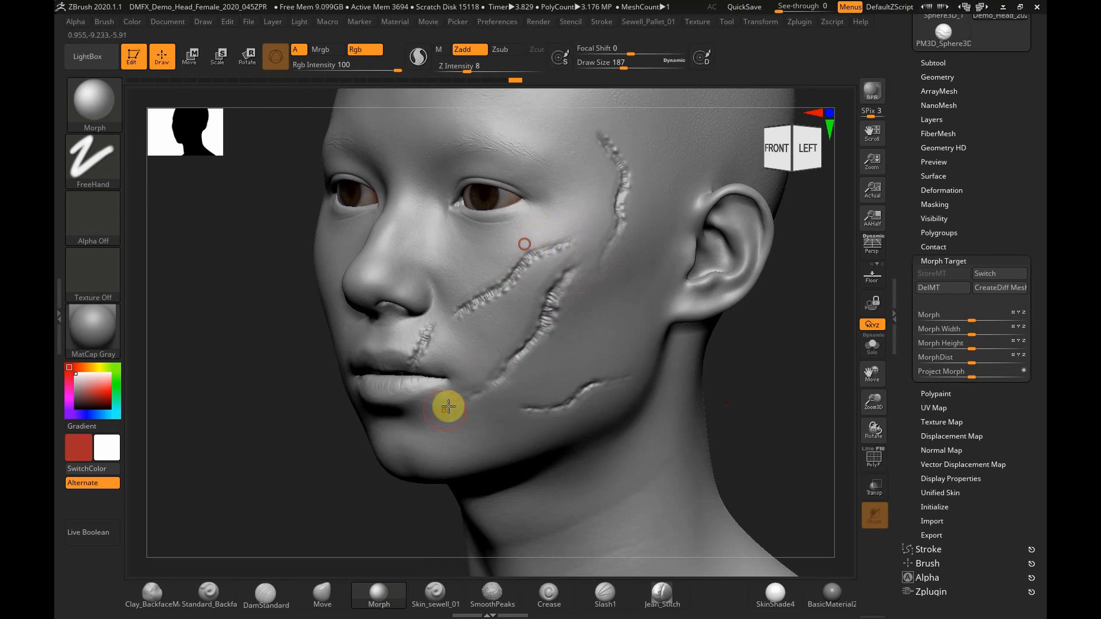
{"action": "left_click_drag", "start_coordinate": [287, 482], "coordinate": [457, 293]}
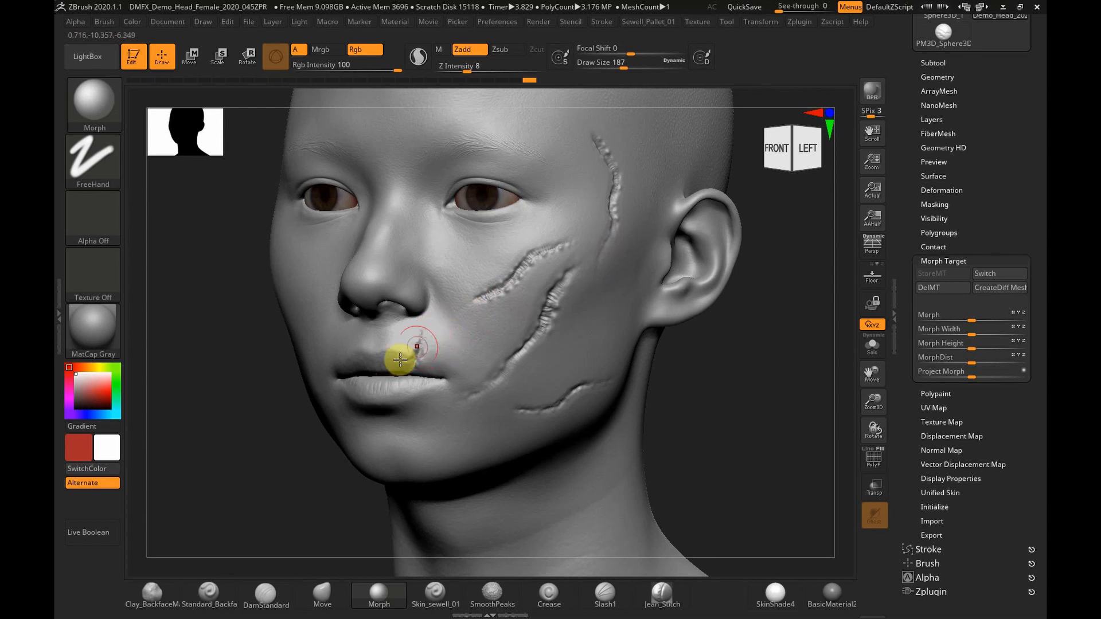
{"action": "left_click_drag", "start_coordinate": [272, 440], "coordinate": [422, 394]}
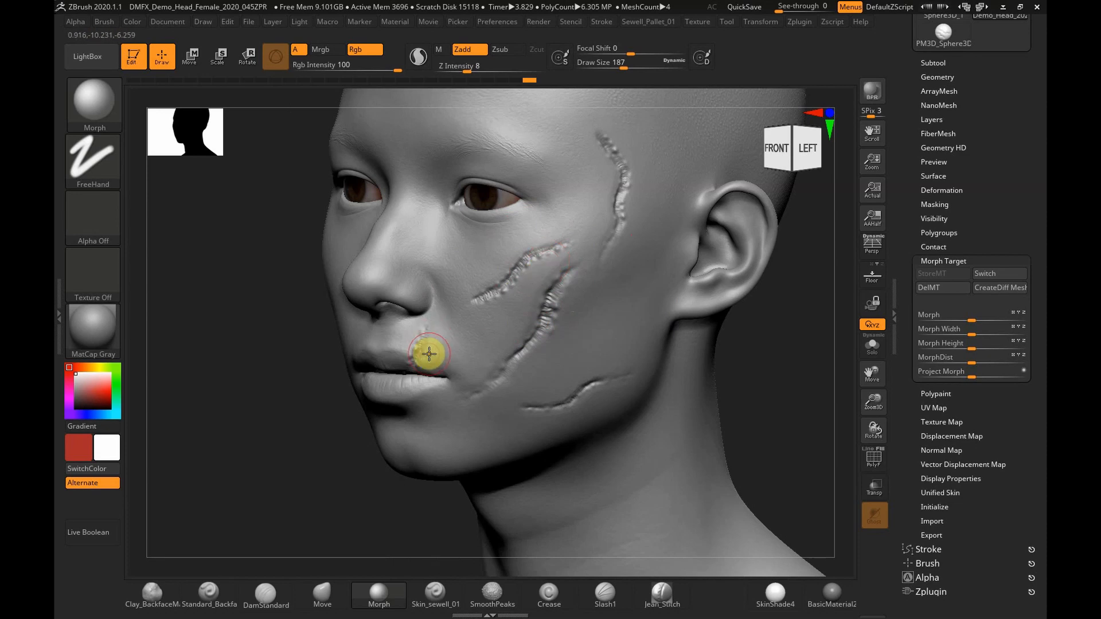
- Reduce the Morph brush's draw size to 94 for close work on the cheek scars
{"action": "left_click_drag", "start_coordinate": [883, 405], "coordinate": [877, 423]}
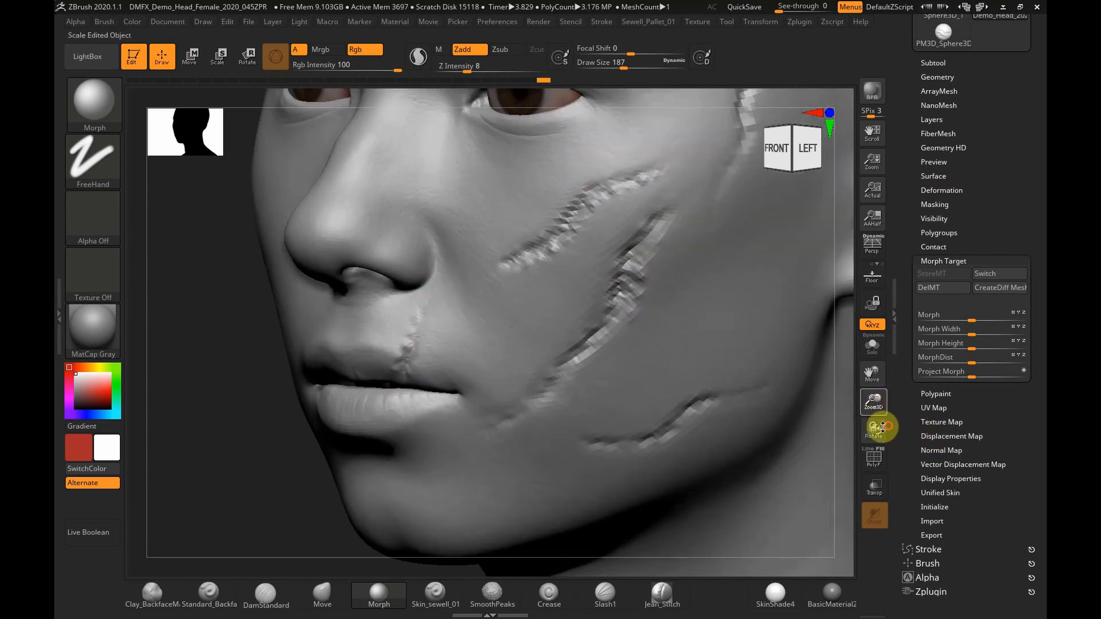
{"action": "key", "text": "s"}
{"action": "left_click", "coordinate": [561, 268]}
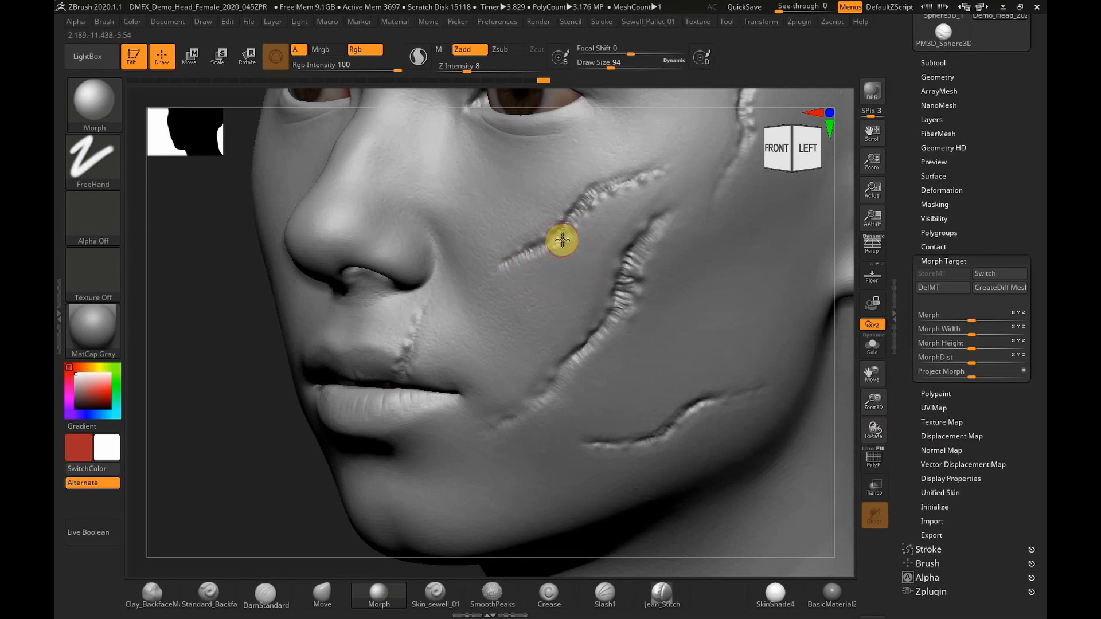
- Try to smooth the lower end of the upper cheek scar, and undo the smoothing
{"action": "key", "text": "shift"}
{"action": "mouse_move", "coordinate": [567, 220]}
{"action": "left_mouse_down", "text": "shift"}
{"action": "mouse_move", "coordinate": [514, 254]}
{"action": "mouse_move", "coordinate": [523, 219]}
{"action": "mouse_move", "coordinate": [489, 227]}
{"action": "mouse_move", "coordinate": [472, 260]}
{"action": "mouse_move", "coordinate": [500, 285]}
{"action": "mouse_move", "coordinate": [568, 262]}
{"action": "mouse_move", "coordinate": [534, 281]}
{"action": "left_mouse_up", "text": "shift"}
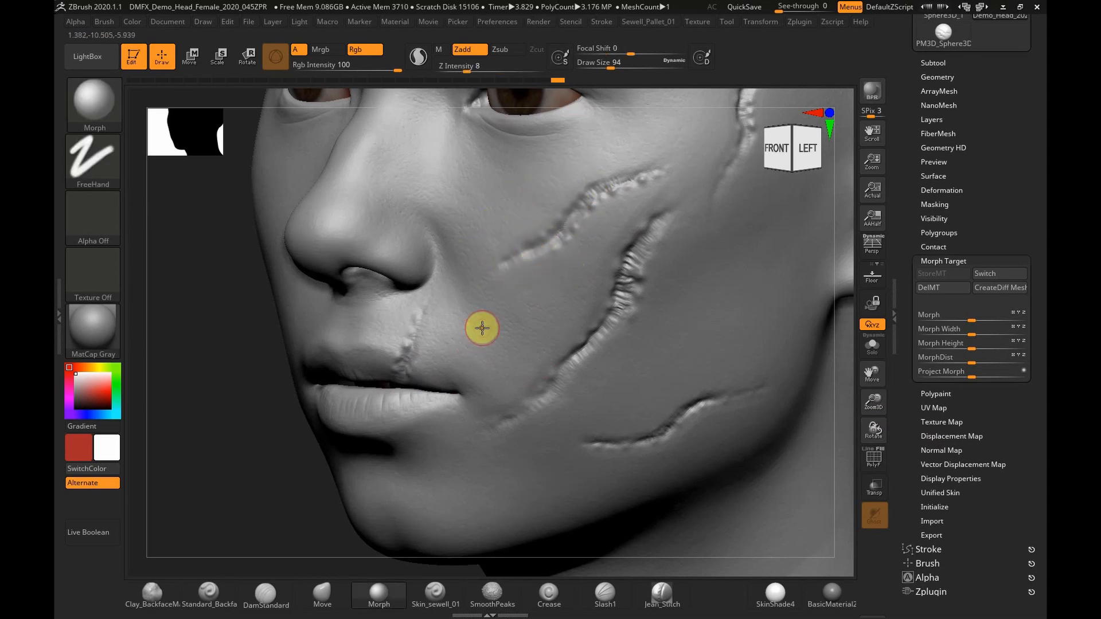
{"action": "key", "text": "ctrl"}
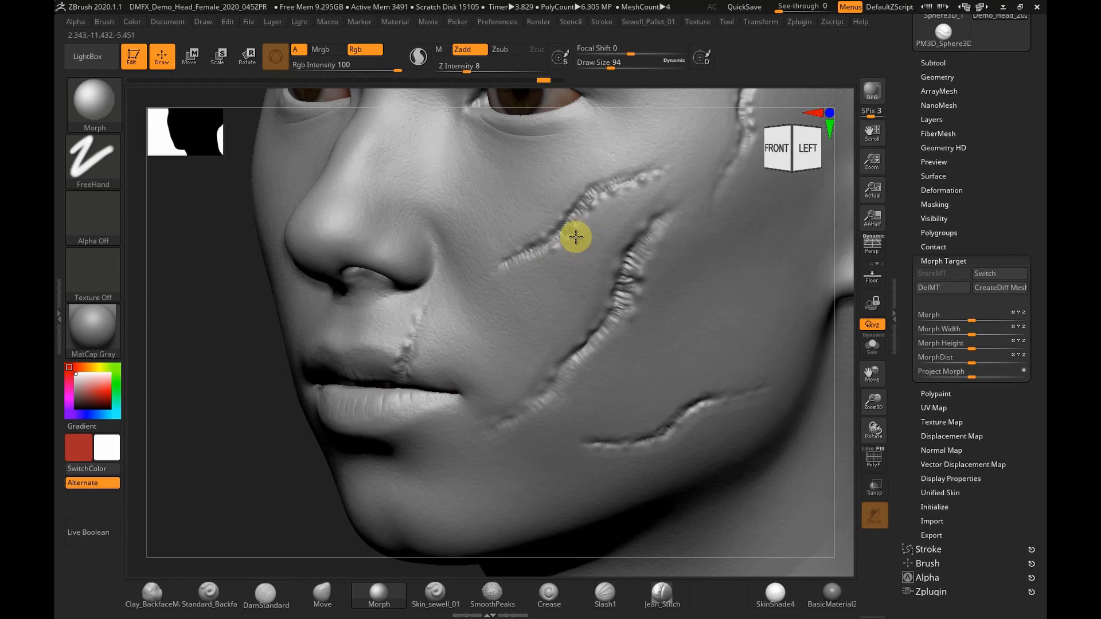
- Erase the lower end of the upper cheek scar and thin the long diagonal cheek scar with the Morph brush
{"action": "left_click_drag", "start_coordinate": [556, 253], "coordinate": [523, 259]}
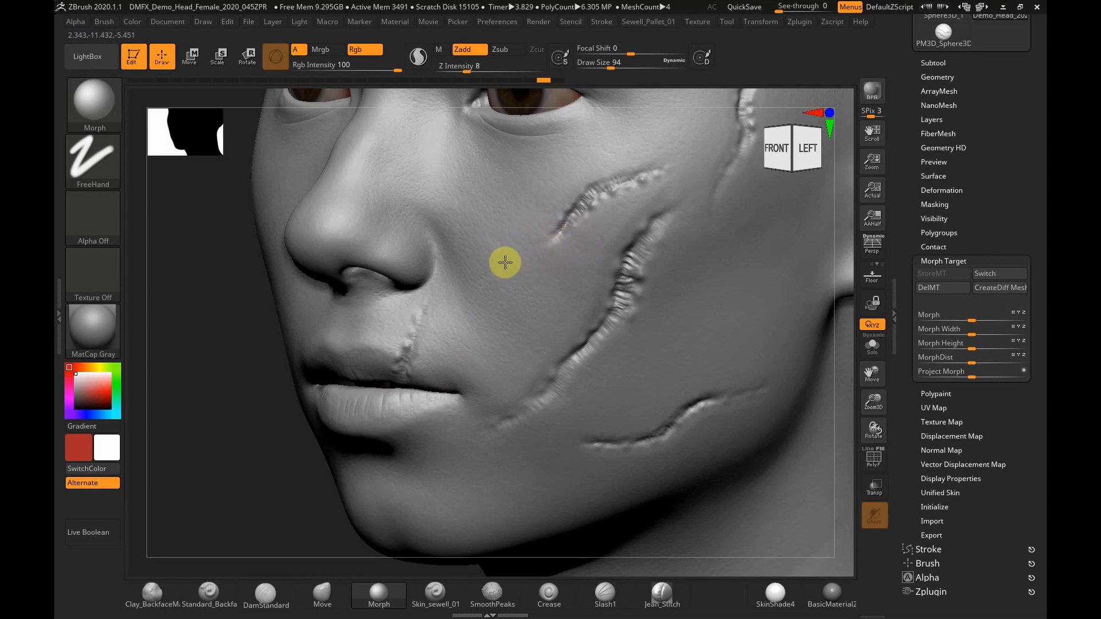
{"action": "mouse_move", "coordinate": [527, 240]}
{"action": "left_mouse_down"}
{"action": "mouse_move", "coordinate": [594, 177]}
{"action": "mouse_move", "coordinate": [545, 231]}
{"action": "mouse_move", "coordinate": [564, 243]}
{"action": "left_mouse_up"}
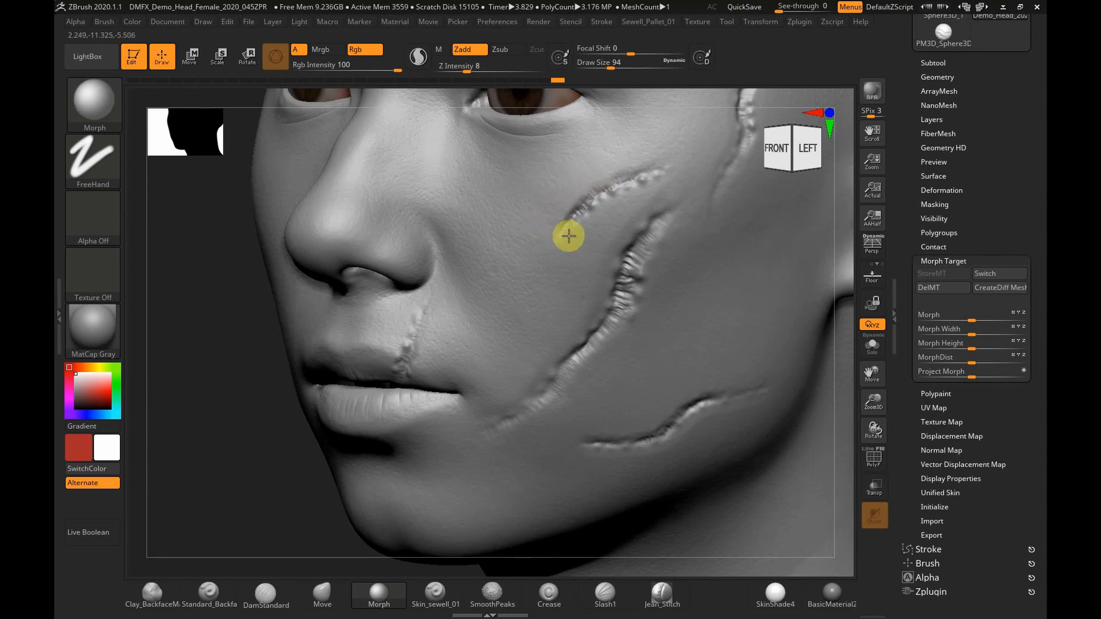
{"action": "left_click_drag", "start_coordinate": [256, 437], "coordinate": [215, 443]}
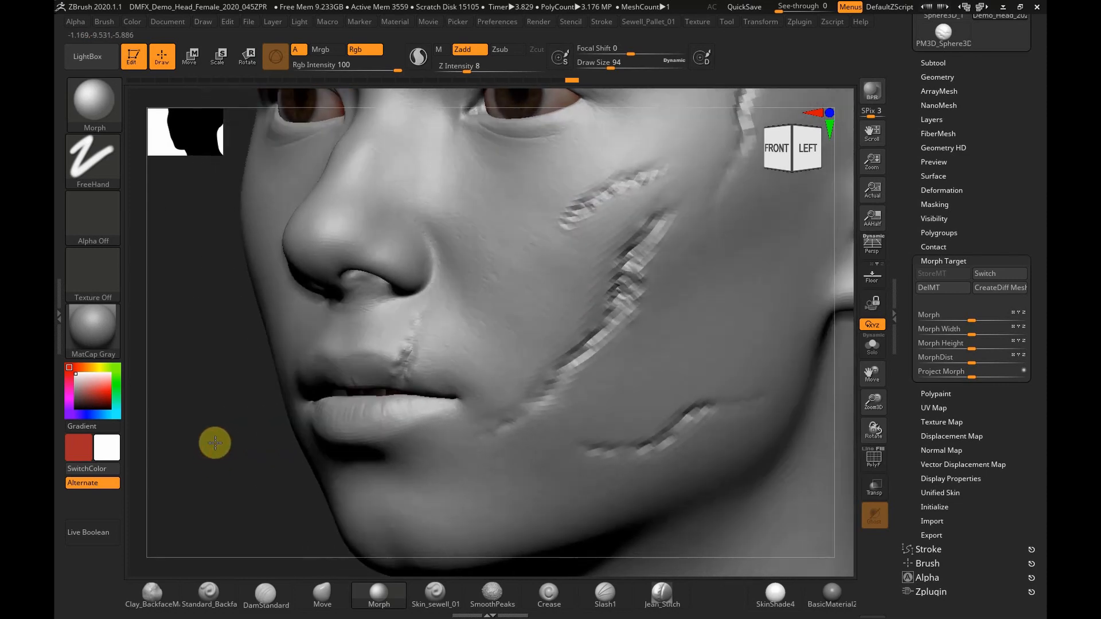
{"action": "mouse_move", "coordinate": [655, 246]}
{"action": "left_mouse_down"}
{"action": "mouse_move", "coordinate": [621, 321]}
{"action": "mouse_move", "coordinate": [636, 261]}
{"action": "mouse_move", "coordinate": [659, 233]}
{"action": "left_mouse_up"}
{"action": "mouse_move", "coordinate": [670, 190]}
{"action": "left_mouse_down"}
{"action": "mouse_move", "coordinate": [628, 235]}
{"action": "mouse_move", "coordinate": [600, 298]}
{"action": "mouse_move", "coordinate": [632, 220]}
{"action": "mouse_move", "coordinate": [600, 260]}
{"action": "left_mouse_up"}
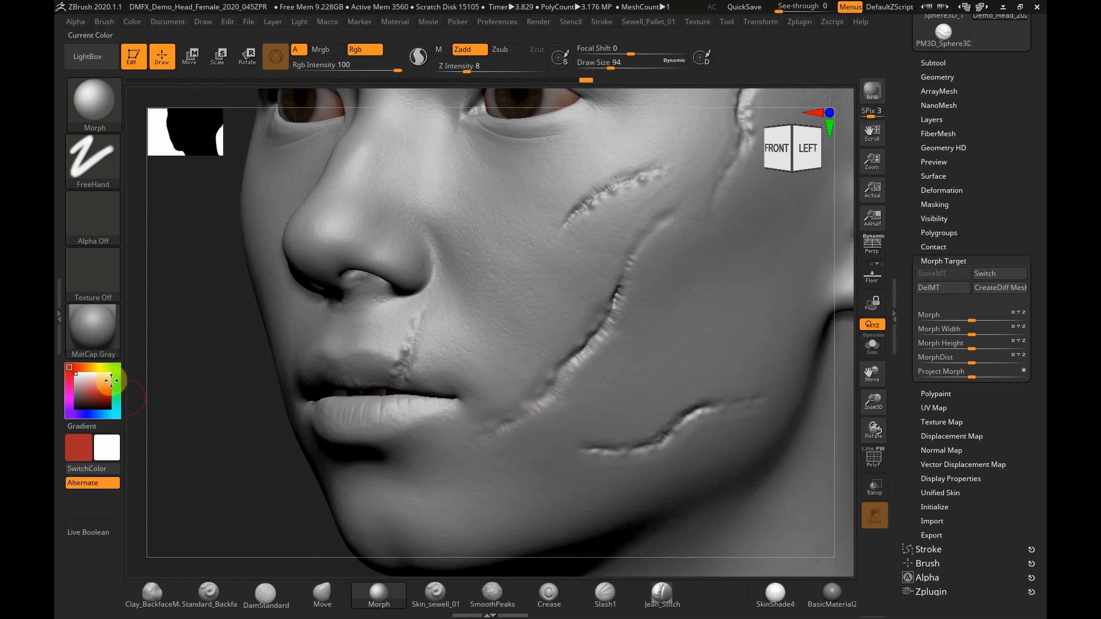
- Step back through the undo history to restore the scars to their state early in the Morph brush edits
{"action": "left_click_drag", "start_coordinate": [199, 393], "coordinate": [229, 398]}
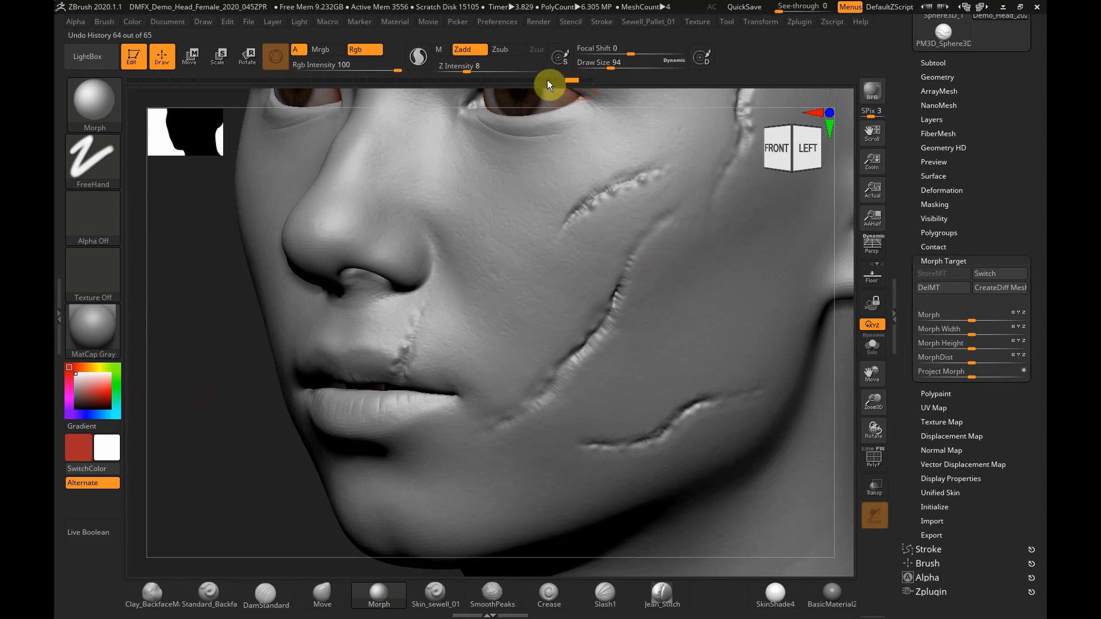
{"action": "left_click_drag", "start_coordinate": [504, 78], "coordinate": [426, 76]}
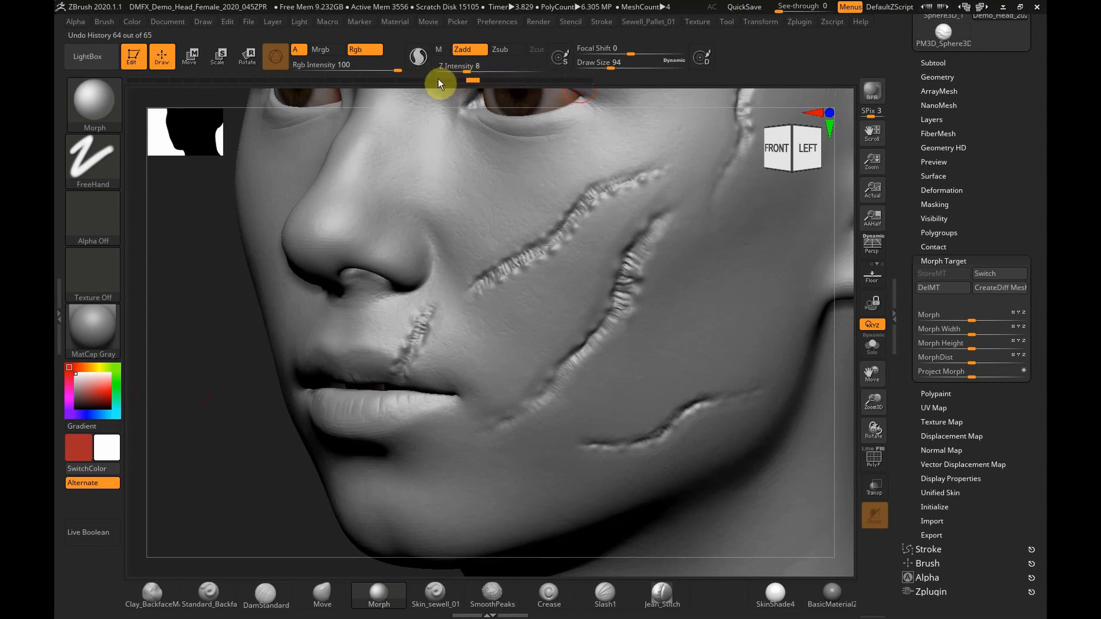
{"action": "left_click", "coordinate": [438, 78]}
{"action": "left_click_drag", "start_coordinate": [209, 361], "coordinate": [190, 355]}
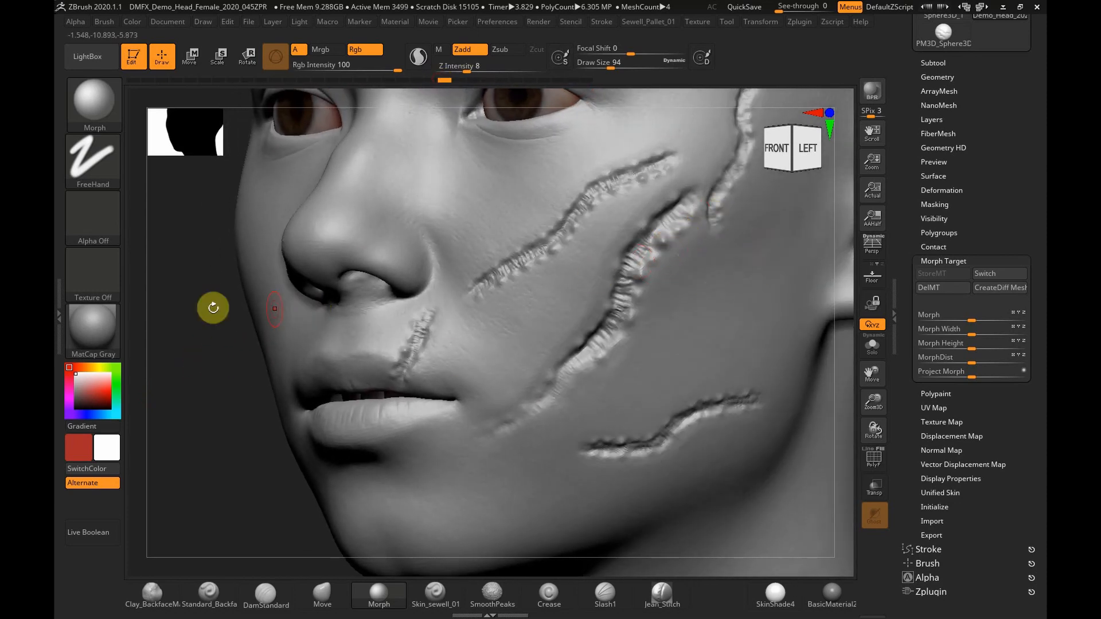
- Assign the lines_10 alpha to the Morph brush and enlarge its draw size to 207
{"action": "left_click", "coordinate": [98, 93]}
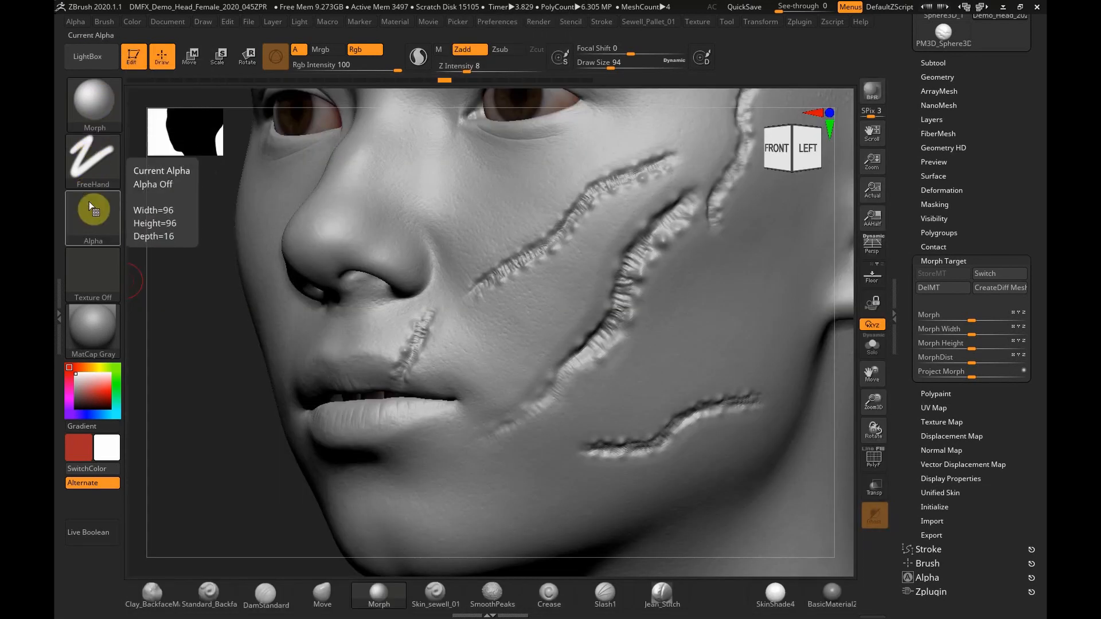
{"action": "left_click", "coordinate": [91, 218]}
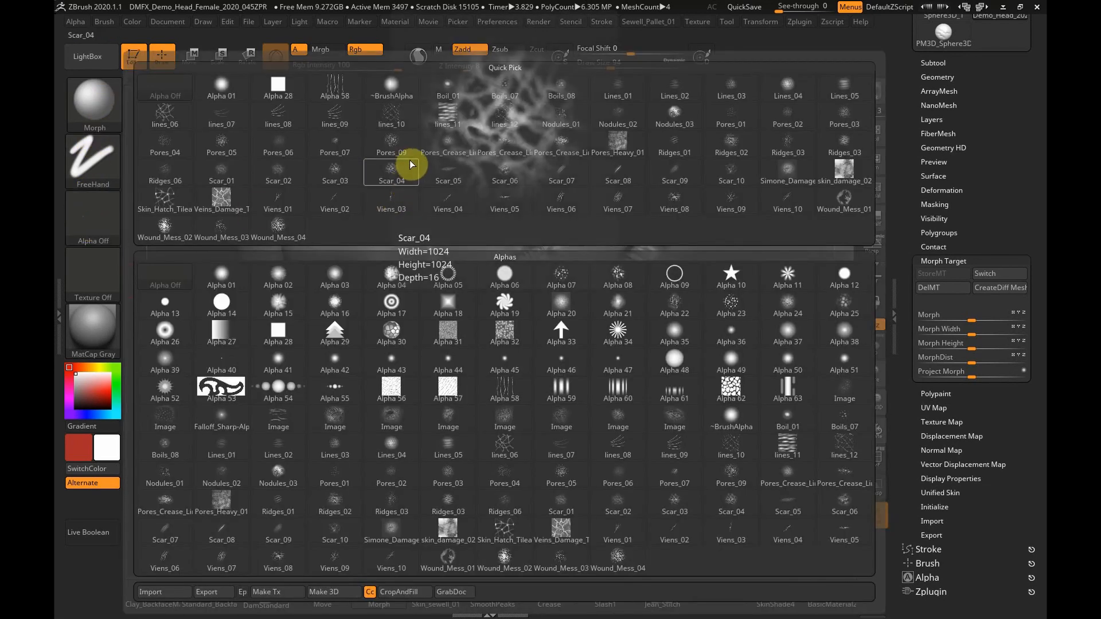
{"action": "left_click", "coordinate": [391, 115]}
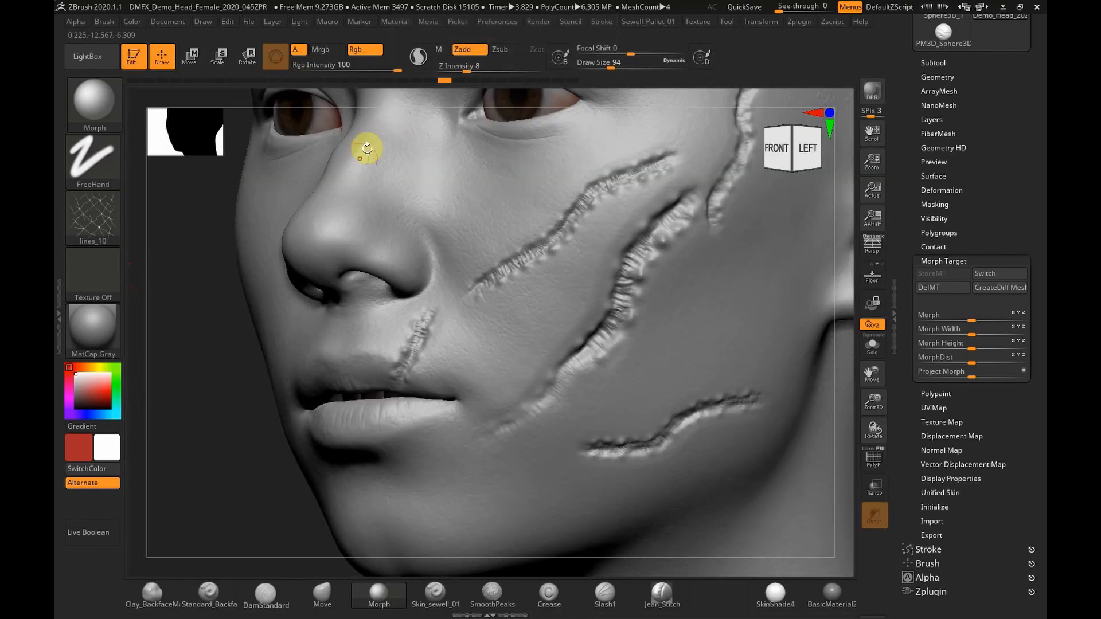
{"action": "key", "text": "bracketright"}
{"action": "key", "text": "bracketright"}
{"action": "key", "text": "bracketright"}
{"action": "key", "text": "bracketright"}
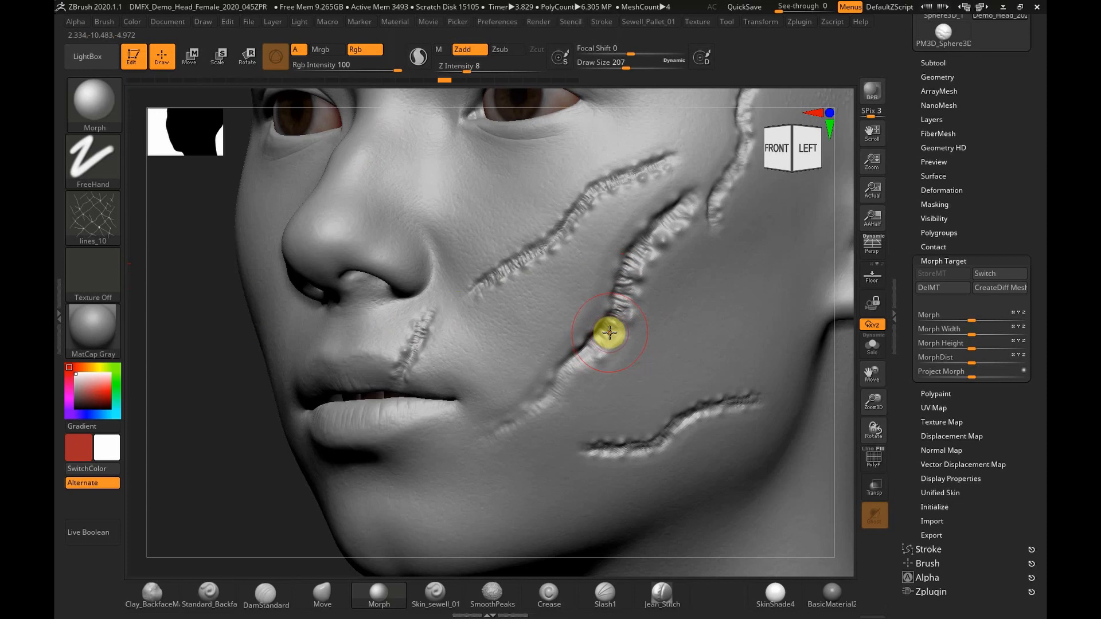
- Break up the long diagonal cheek scar and the upper cheek scar with Morph brush strokes using the lines_10 alpha
{"action": "left_click_drag", "start_coordinate": [614, 313], "coordinate": [628, 297]}
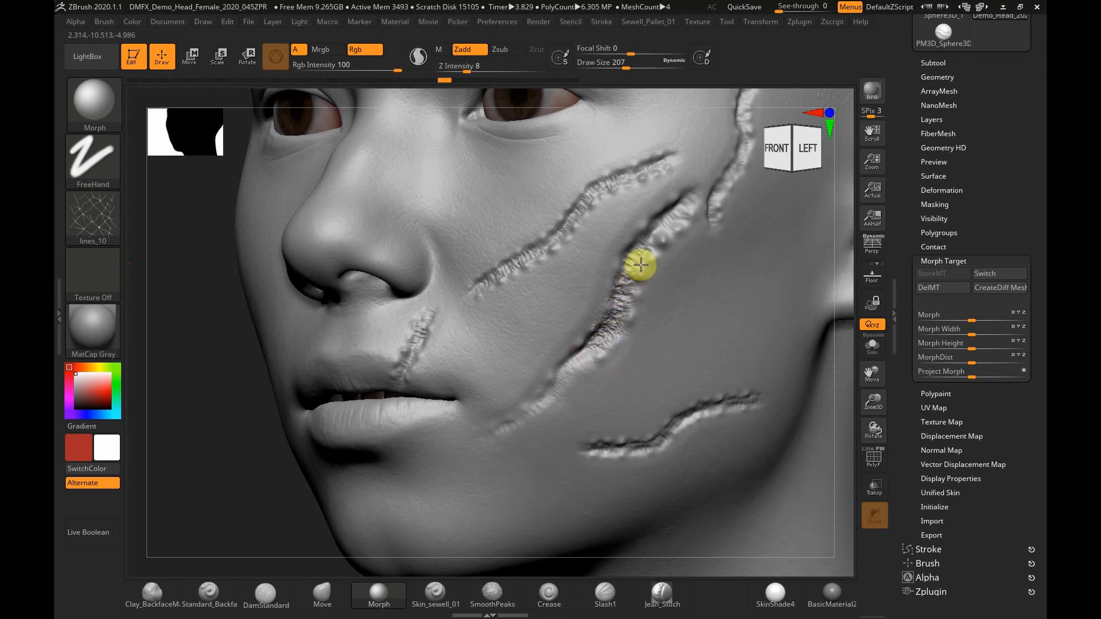
{"action": "left_click_drag", "start_coordinate": [641, 254], "coordinate": [675, 208]}
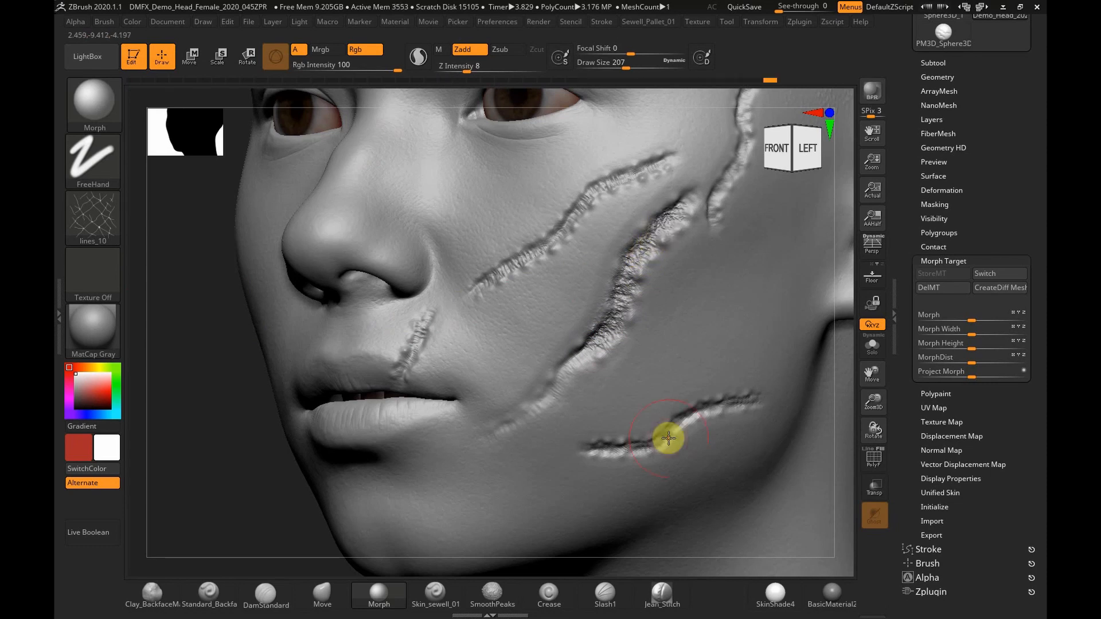
{"action": "left_click_drag", "start_coordinate": [705, 162], "coordinate": [722, 179]}
{"action": "left_click_drag", "start_coordinate": [874, 404], "coordinate": [848, 427]}
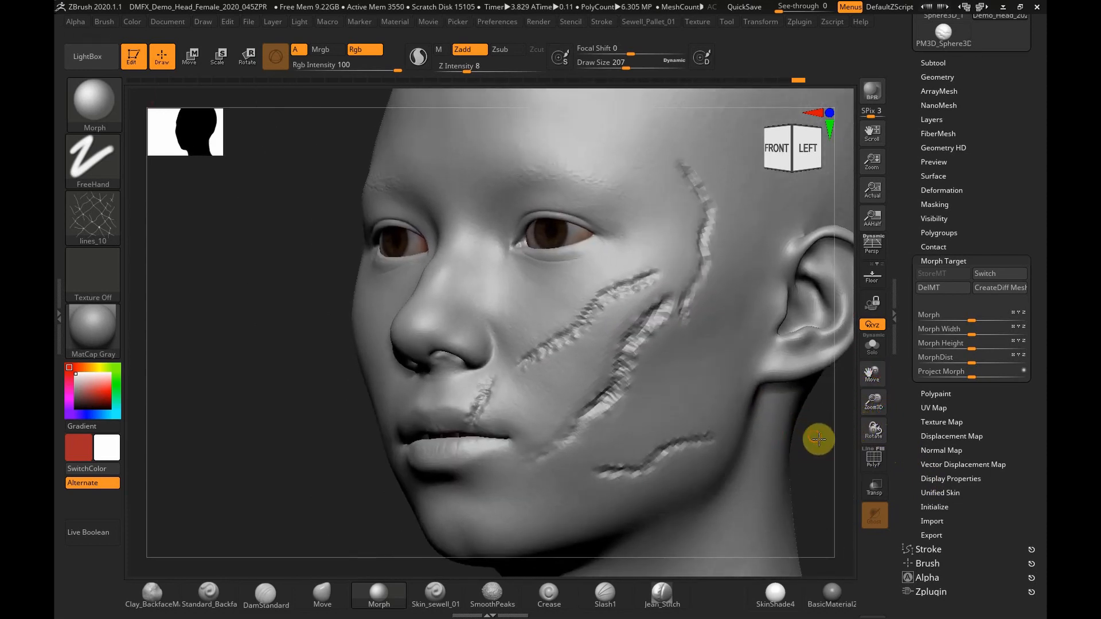
{"action": "left_click_drag", "start_coordinate": [608, 302], "coordinate": [632, 288]}
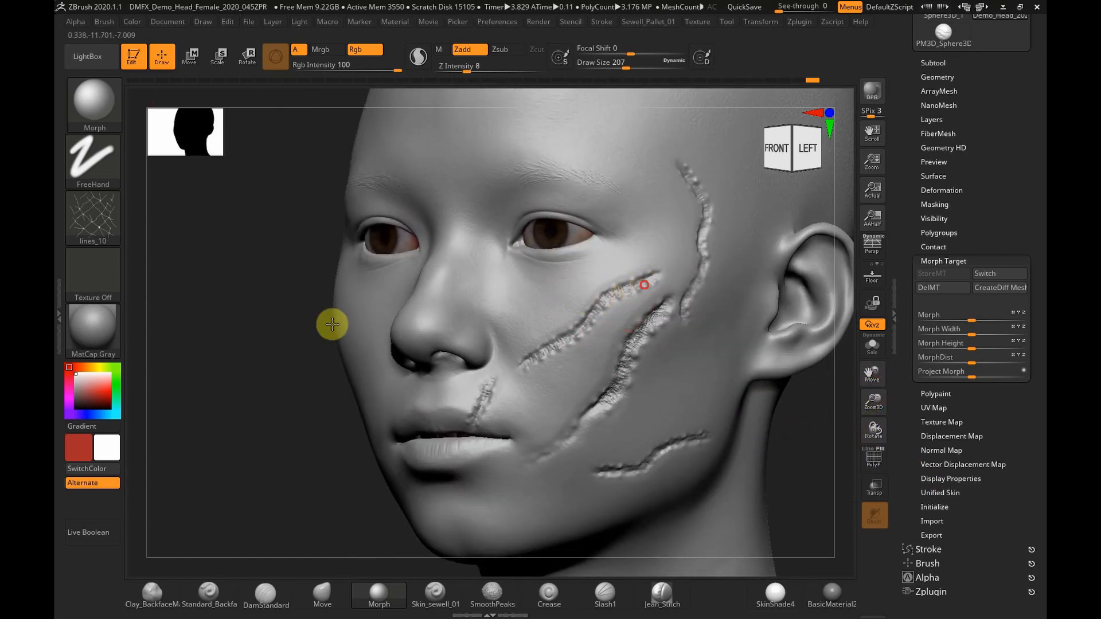
- Switch the Morph brush's alpha to lines_11 and reduce its draw size to 140
{"action": "left_click", "coordinate": [102, 227]}
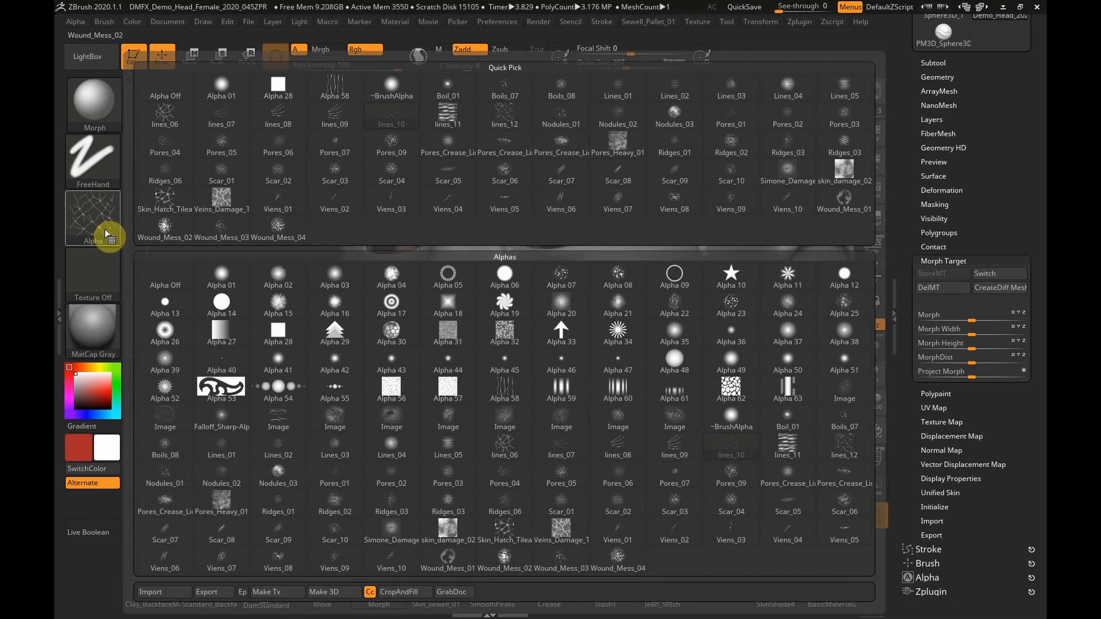
{"action": "left_click", "coordinate": [452, 117]}
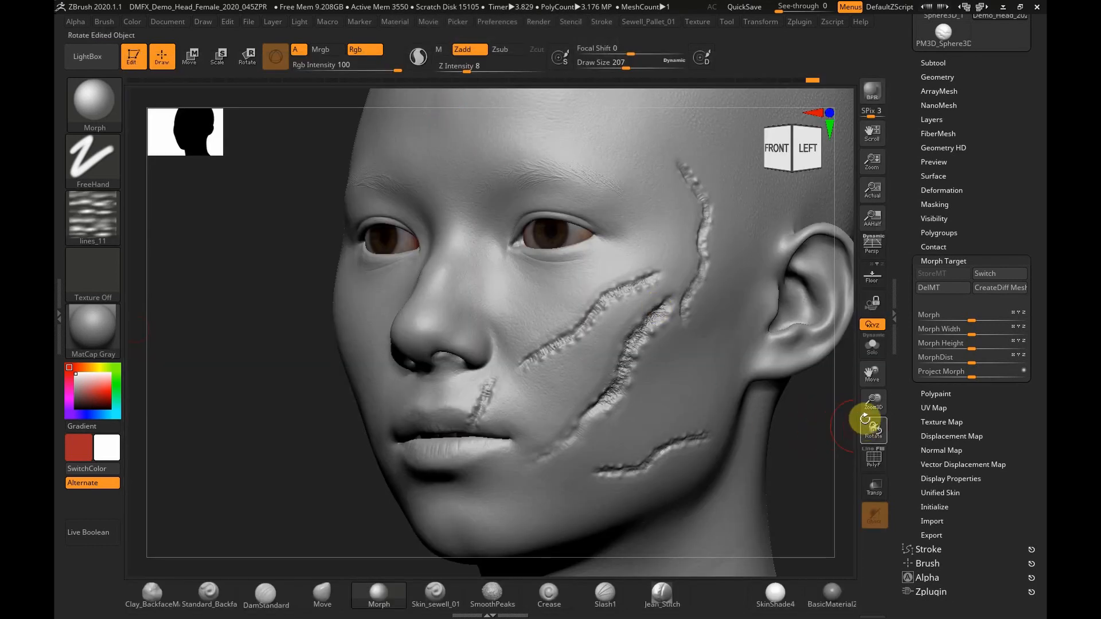
{"action": "key", "text": "s"}
{"action": "left_click_drag", "start_coordinate": [662, 360], "coordinate": [656, 366]}
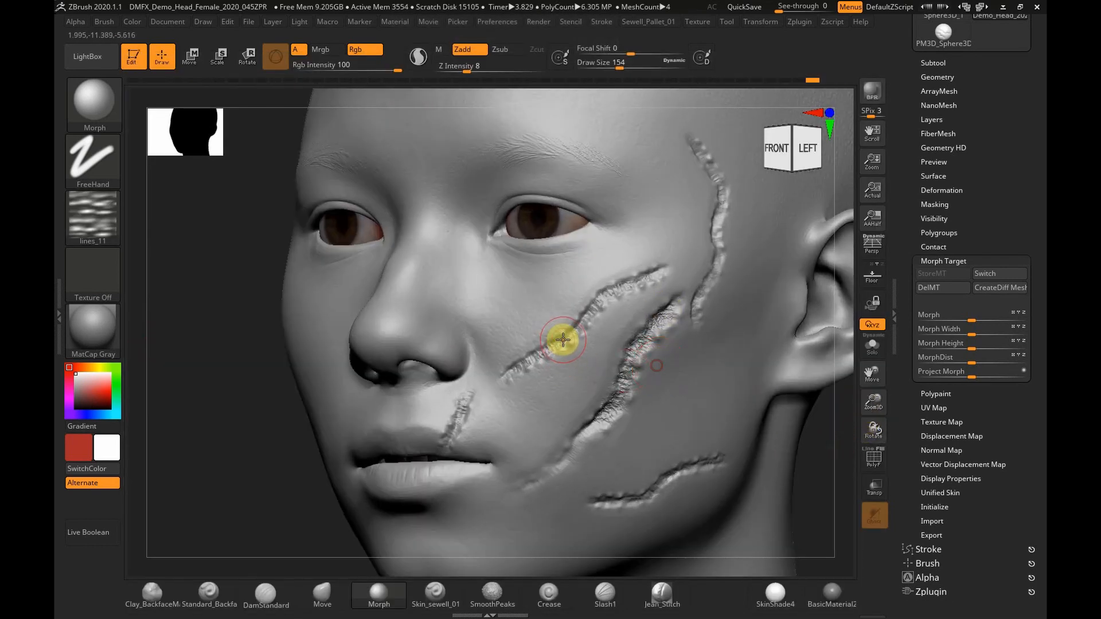
{"action": "key", "text": "s"}
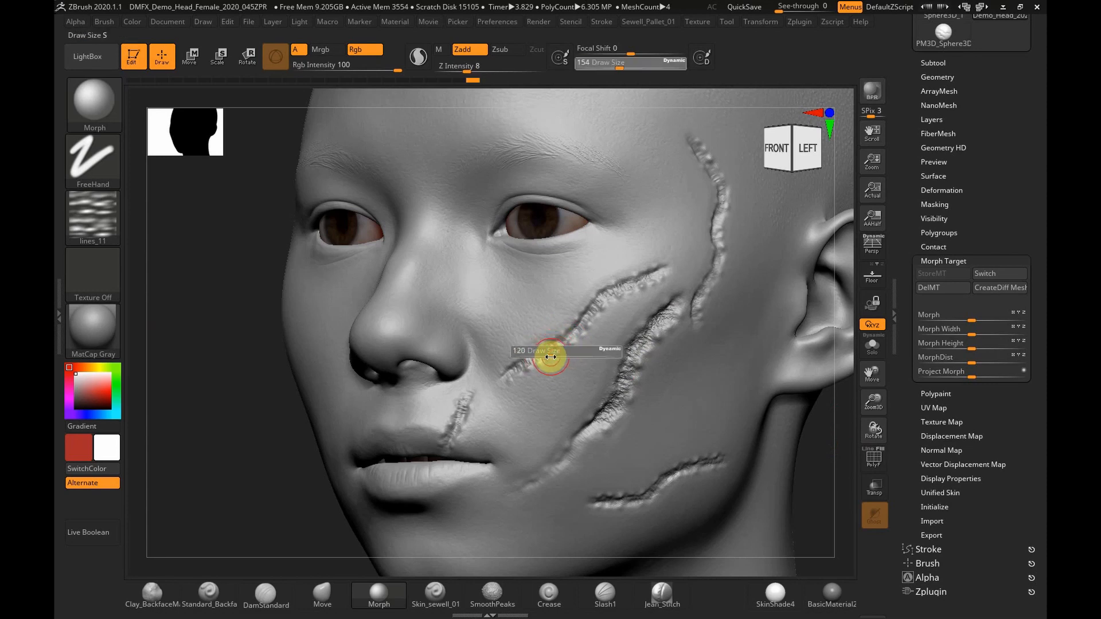
{"action": "left_click_drag", "start_coordinate": [550, 357], "coordinate": [555, 357]}
- Fade parts of the long diagonal cheek scar, the upper lip scar and the jaw scar with the lines_11 Morph brush
{"action": "mouse_move", "coordinate": [613, 404]}
{"action": "left_mouse_down"}
{"action": "mouse_move", "coordinate": [583, 431]}
{"action": "mouse_move", "coordinate": [661, 317]}
{"action": "left_mouse_up"}
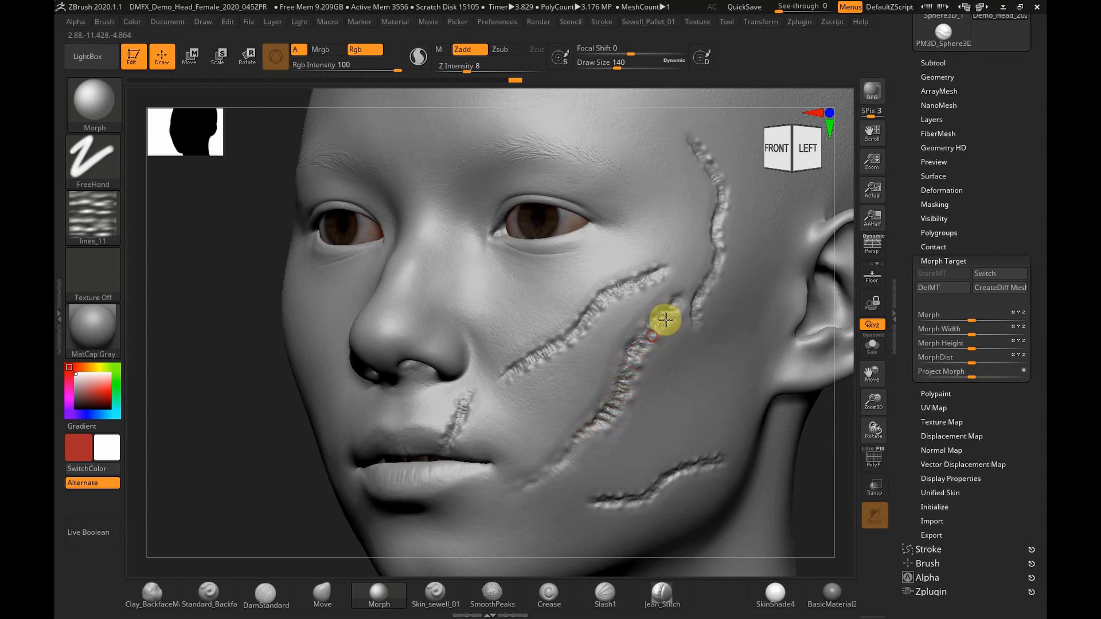
{"action": "left_click", "coordinate": [466, 430]}
{"action": "mouse_move", "coordinate": [638, 494]}
{"action": "left_mouse_down"}
{"action": "mouse_move", "coordinate": [658, 486]}
{"action": "mouse_move", "coordinate": [624, 499]}
{"action": "mouse_move", "coordinate": [710, 465]}
{"action": "left_mouse_up"}
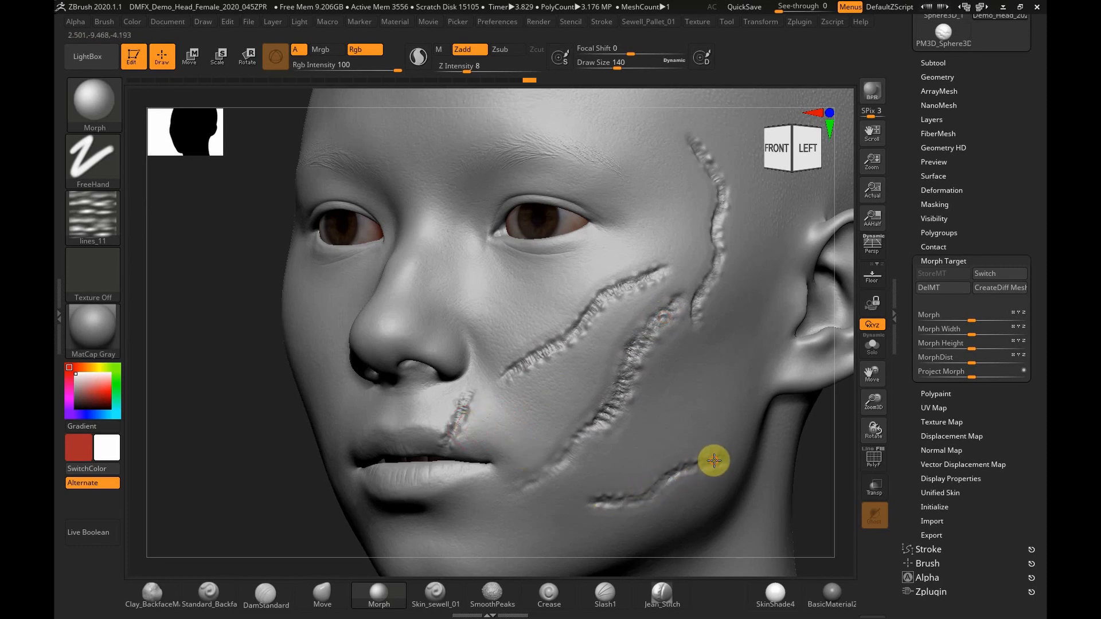
{"action": "left_click_drag", "start_coordinate": [295, 497], "coordinate": [299, 504]}
{"action": "mouse_move", "coordinate": [558, 471]}
{"action": "left_mouse_down"}
{"action": "mouse_move", "coordinate": [597, 413]}
{"action": "mouse_move", "coordinate": [573, 423]}
{"action": "mouse_move", "coordinate": [565, 442]}
{"action": "mouse_move", "coordinate": [634, 312]}
{"action": "mouse_move", "coordinate": [625, 336]}
{"action": "left_mouse_up"}
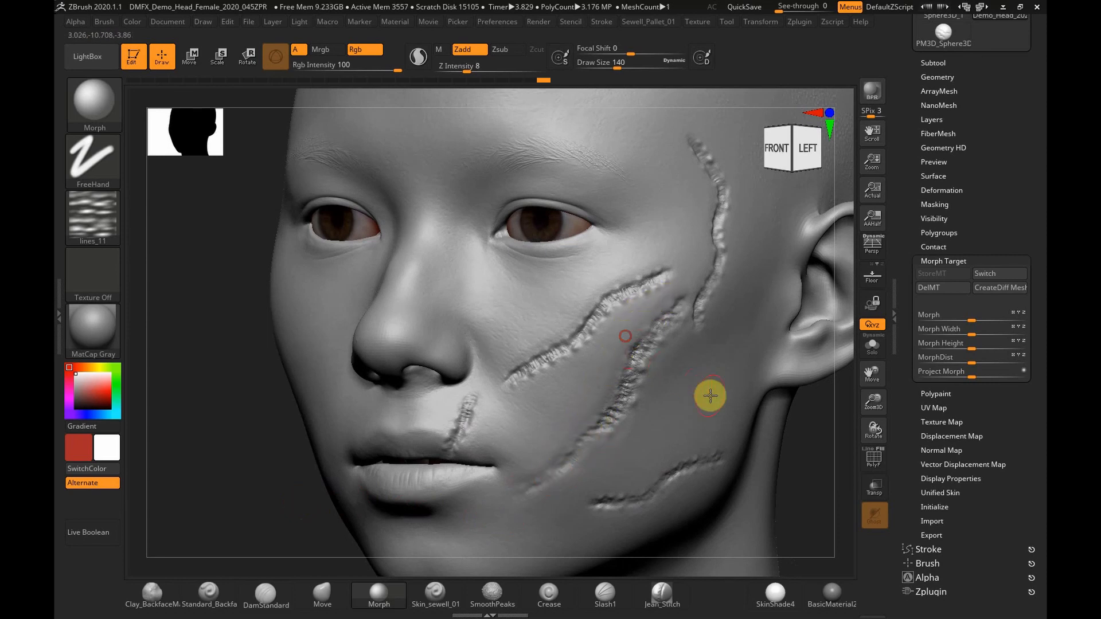
{"action": "left_click_drag", "start_coordinate": [865, 401], "coordinate": [845, 369]}
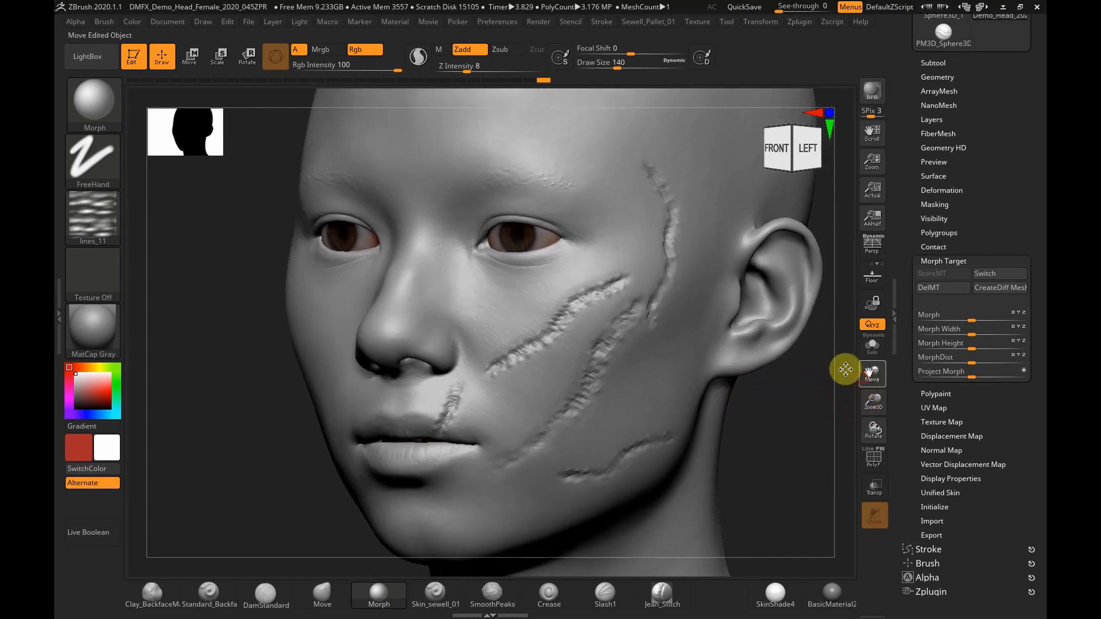
{"action": "left_click_drag", "start_coordinate": [769, 391], "coordinate": [710, 418]}
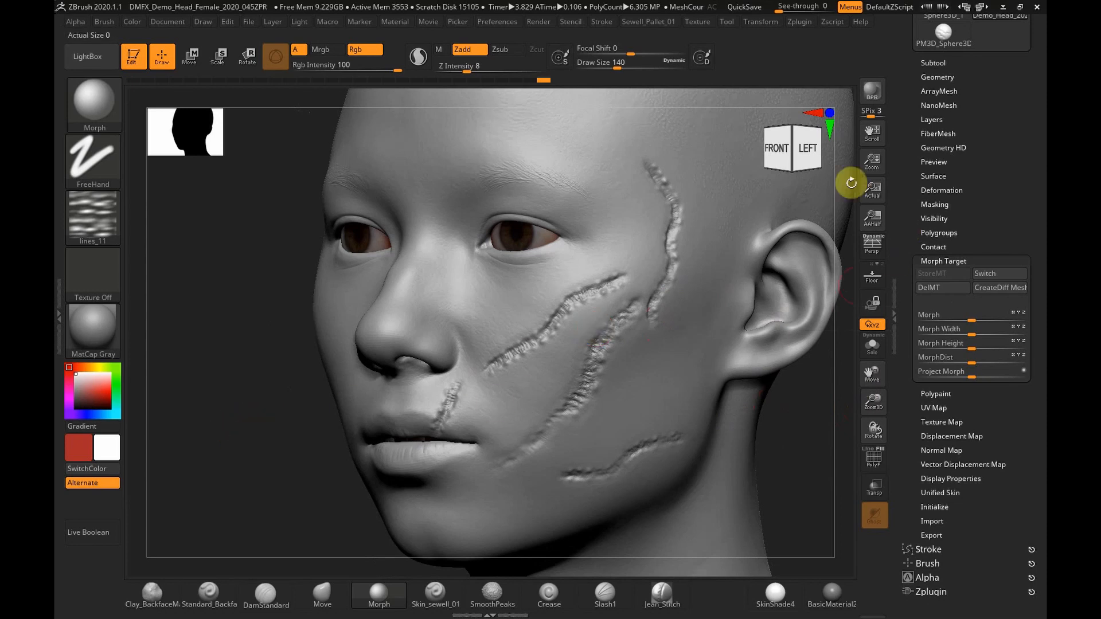
- Lower the head to subdivision level 3 and erase the middle of the long diagonal cheek scar with the Morph brush at draw size 192
{"action": "left_click", "coordinate": [937, 78]}
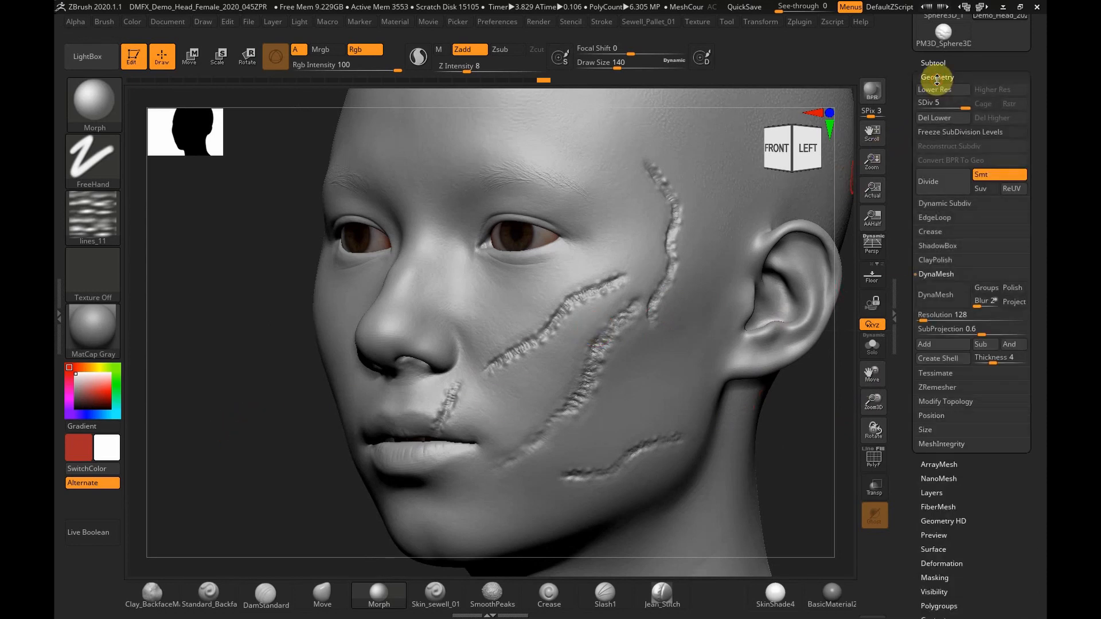
{"action": "left_click", "coordinate": [934, 109]}
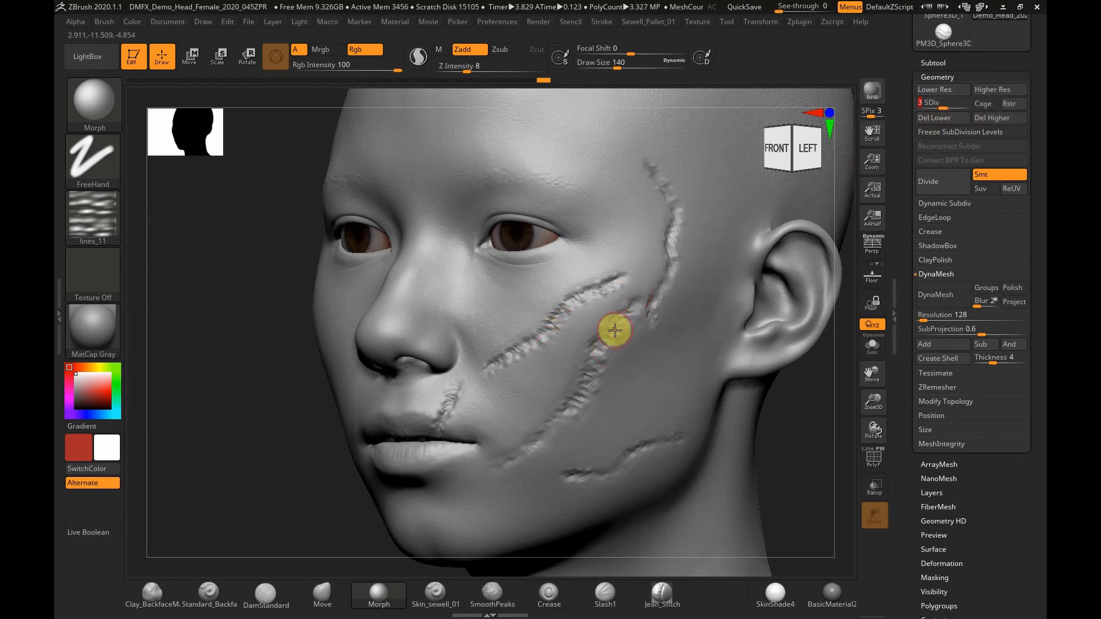
{"action": "key", "text": "s"}
{"action": "left_click_drag", "start_coordinate": [604, 333], "coordinate": [611, 328]}
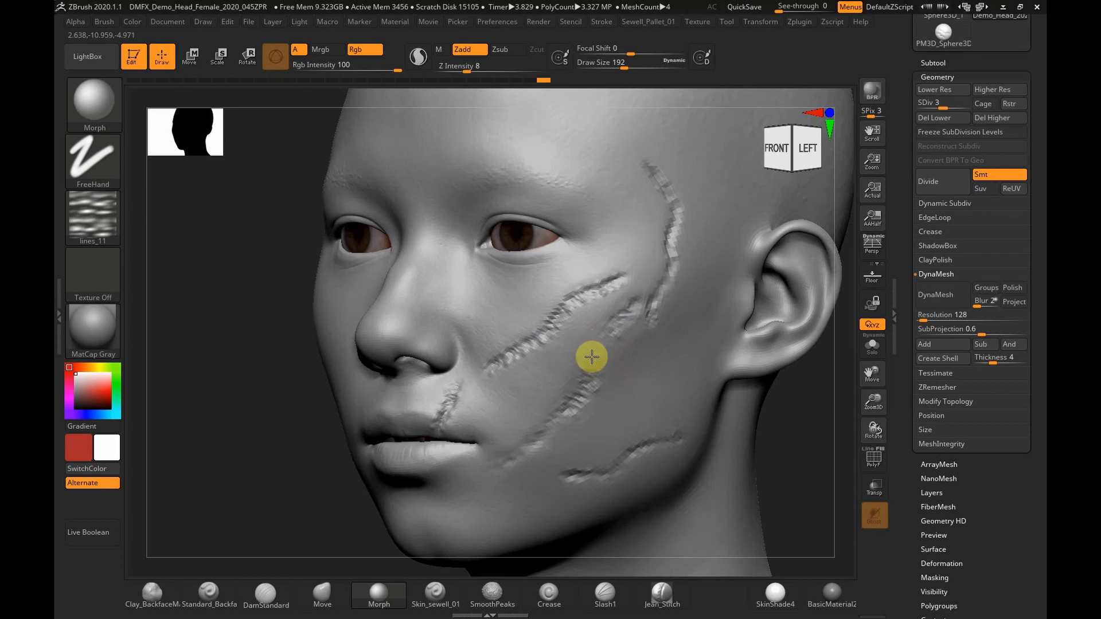
- Raise the head to subdivision level 4 and fade the middle of the upper cheek scar with the Morph brush
{"action": "left_click", "coordinate": [941, 107]}
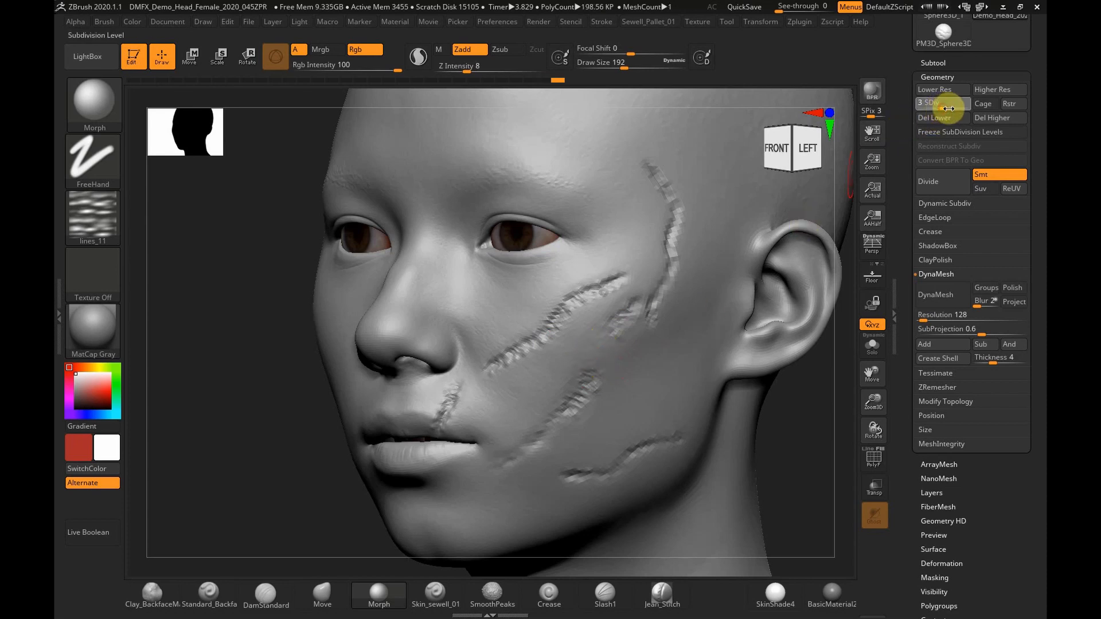
{"action": "type", "text": "4"}
{"action": "key", "text": "Return"}
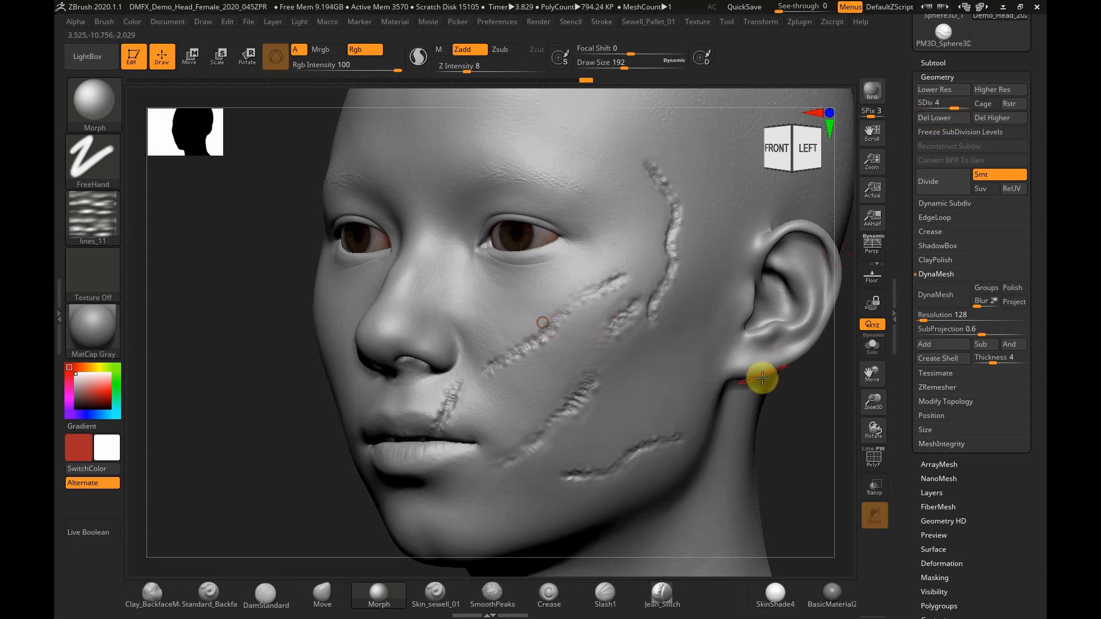
{"action": "left_click_drag", "start_coordinate": [779, 413], "coordinate": [783, 418]}
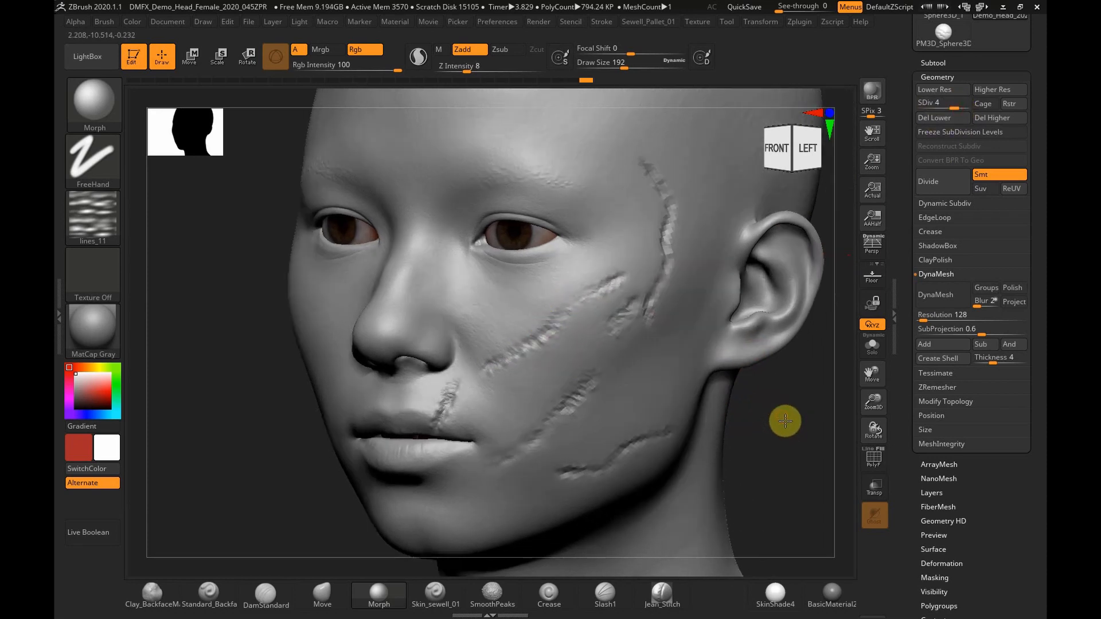
- Subdivide the head up to level 6 and try to fade the upper cheek scar with the Morph brush
{"action": "left_click", "coordinate": [965, 107]}
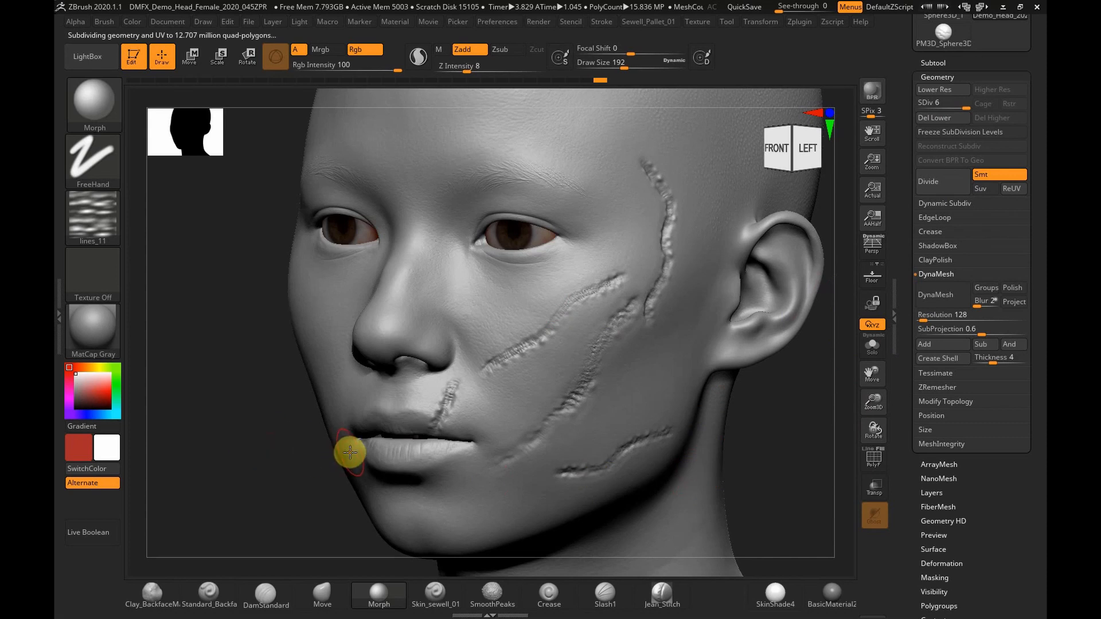
{"action": "left_click", "coordinate": [528, 352]}
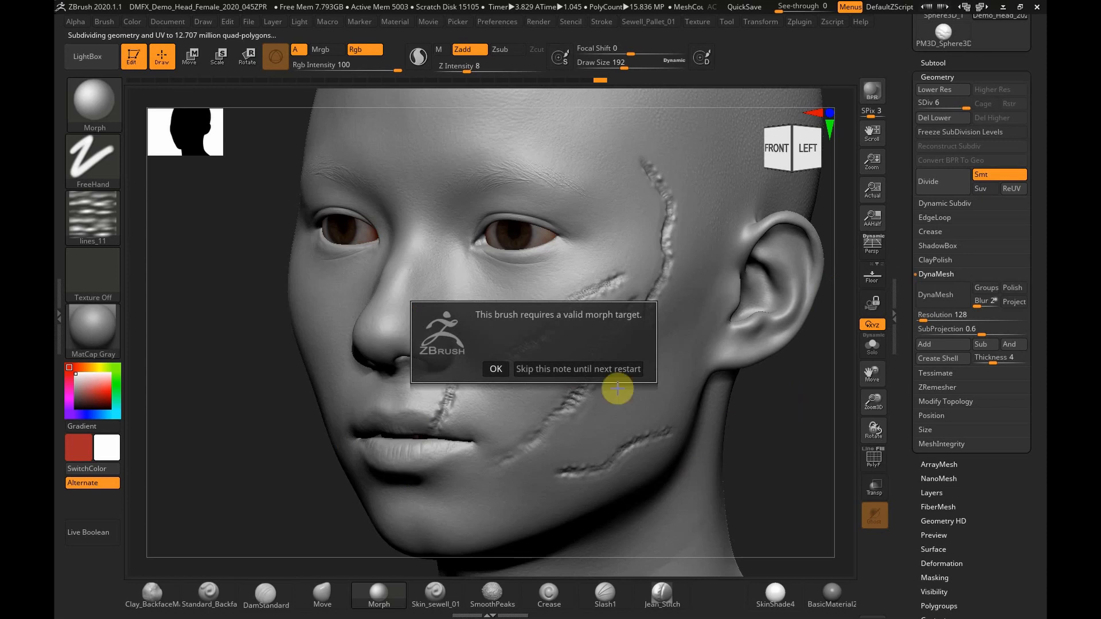
{"action": "left_click", "coordinate": [497, 369]}
{"action": "left_click", "coordinate": [810, 405]}
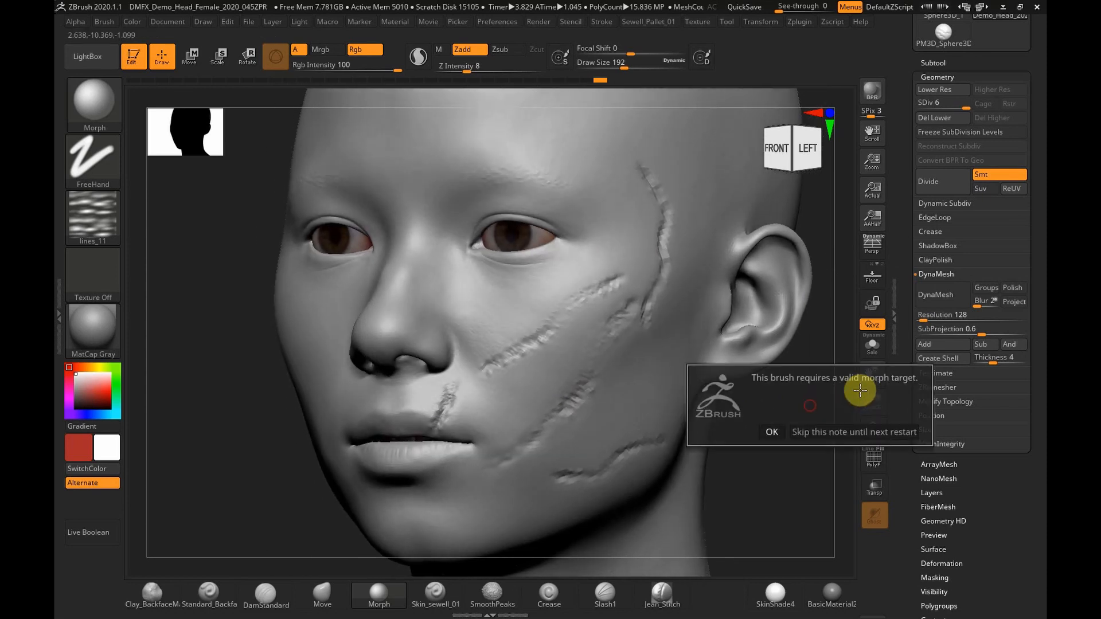
{"action": "left_click", "coordinate": [774, 432]}
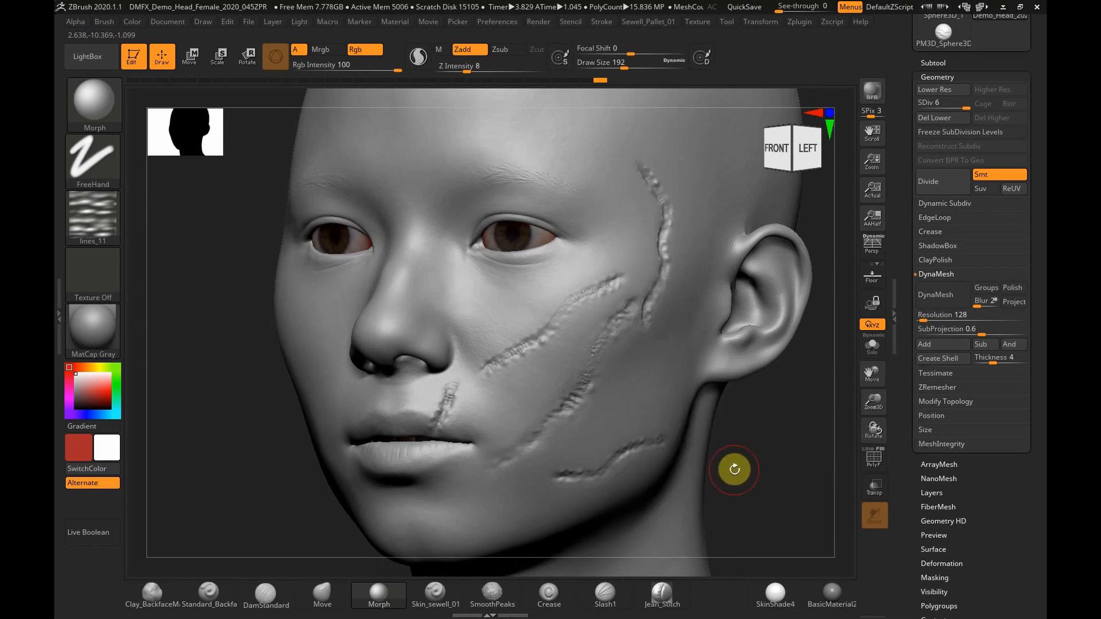
- Return the head to subdivision level 5 and fade the upper cheek scar along its length with the Morph brush
{"action": "left_click_drag", "start_coordinate": [873, 405], "coordinate": [874, 400]}
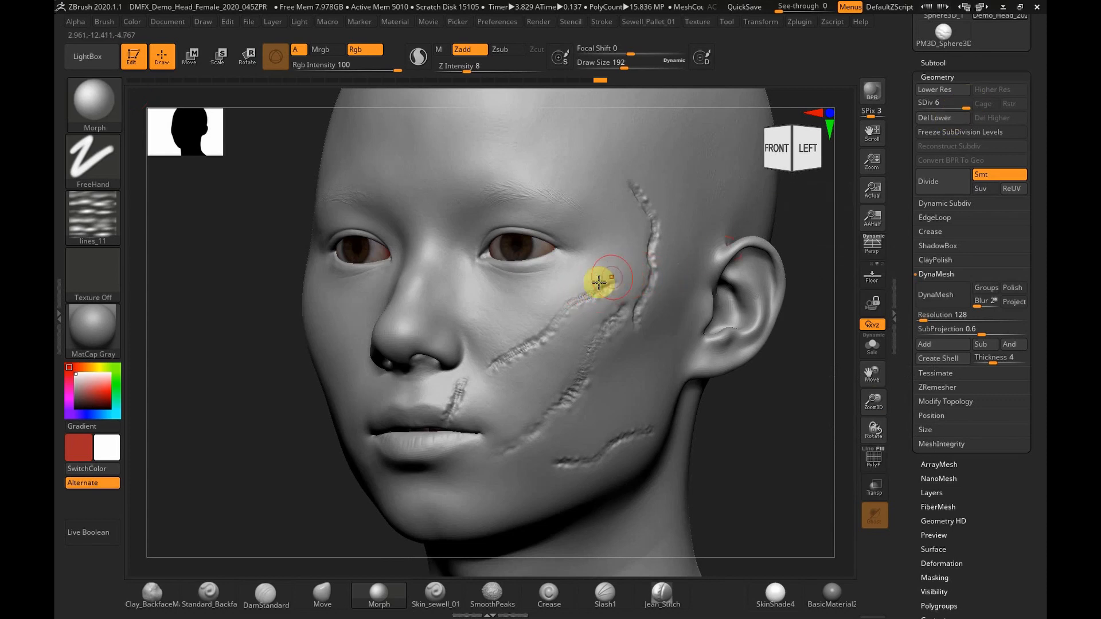
{"action": "mouse_move", "coordinate": [913, 516]}
{"action": "left_mouse_down"}
{"action": "mouse_move", "coordinate": [909, 449]}
{"action": "mouse_move", "coordinate": [911, 497]}
{"action": "left_mouse_up"}
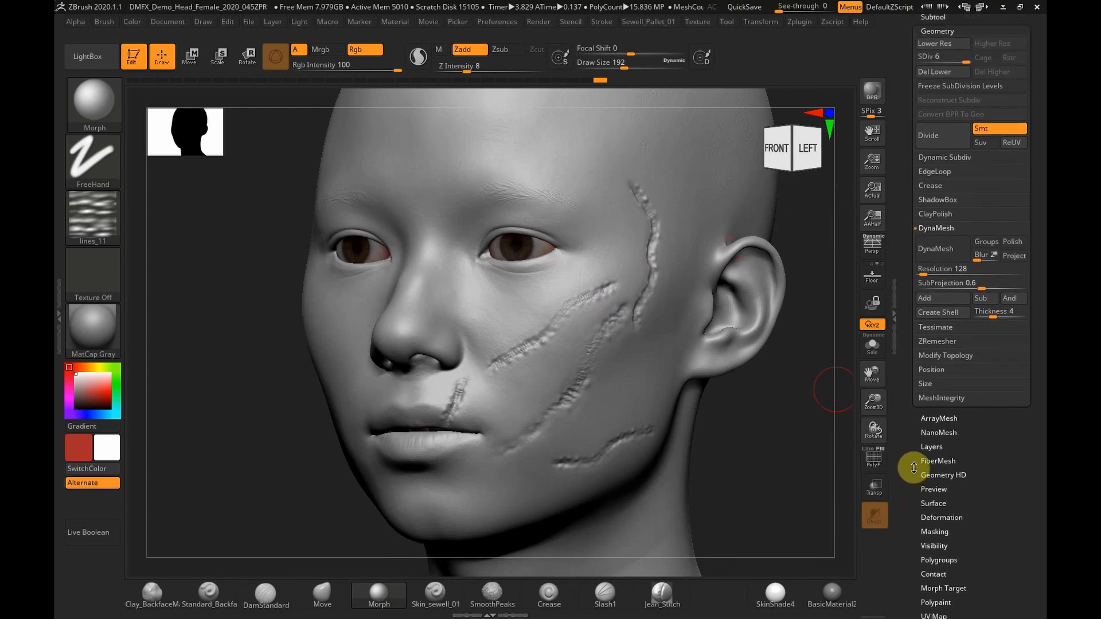
{"action": "mouse_move", "coordinate": [968, 65]}
{"action": "left_mouse_down"}
{"action": "mouse_move", "coordinate": [923, 54]}
{"action": "mouse_move", "coordinate": [958, 59]}
{"action": "left_mouse_up"}
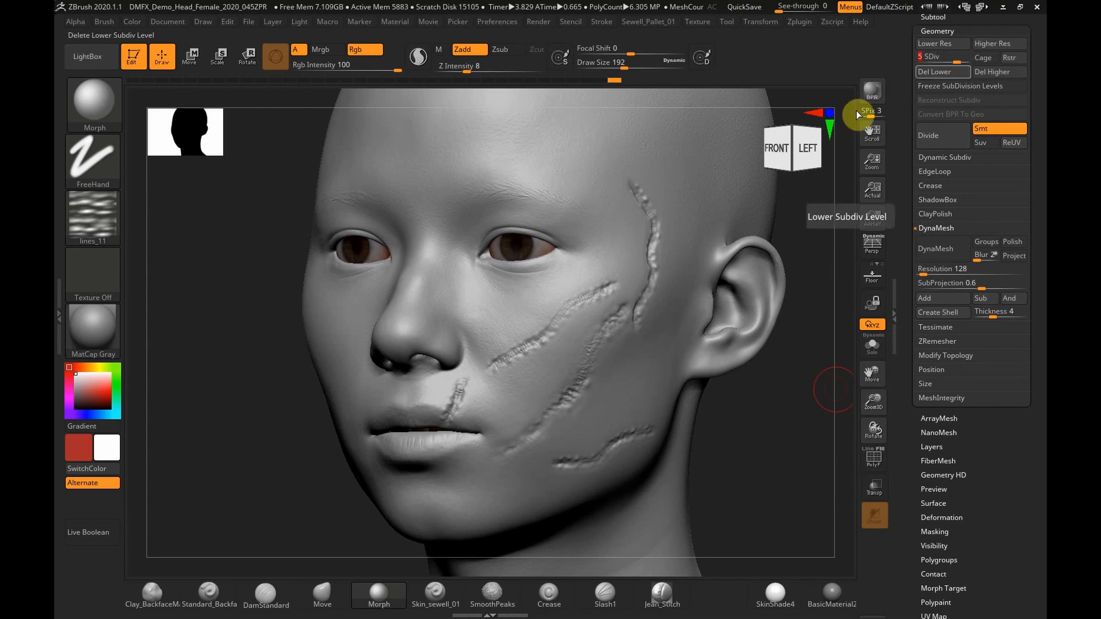
{"action": "mouse_move", "coordinate": [616, 284]}
{"action": "left_mouse_down"}
{"action": "mouse_move", "coordinate": [566, 301]}
{"action": "mouse_move", "coordinate": [514, 360]}
{"action": "left_mouse_up"}
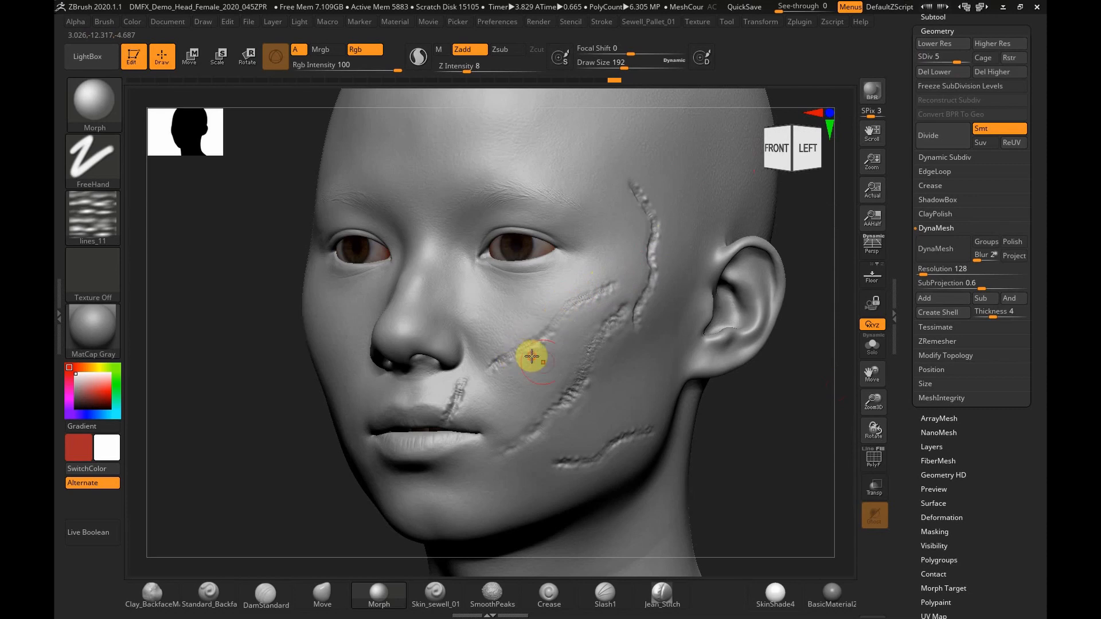
- Show the Morph Target settings and fade the middle of the long diagonal cheek scar at subdivision level 5
{"action": "left_click_drag", "start_coordinate": [939, 538], "coordinate": [952, 489]}
{"action": "left_click", "coordinate": [955, 487]}
{"action": "left_click_drag", "start_coordinate": [927, 302], "coordinate": [922, 373]}
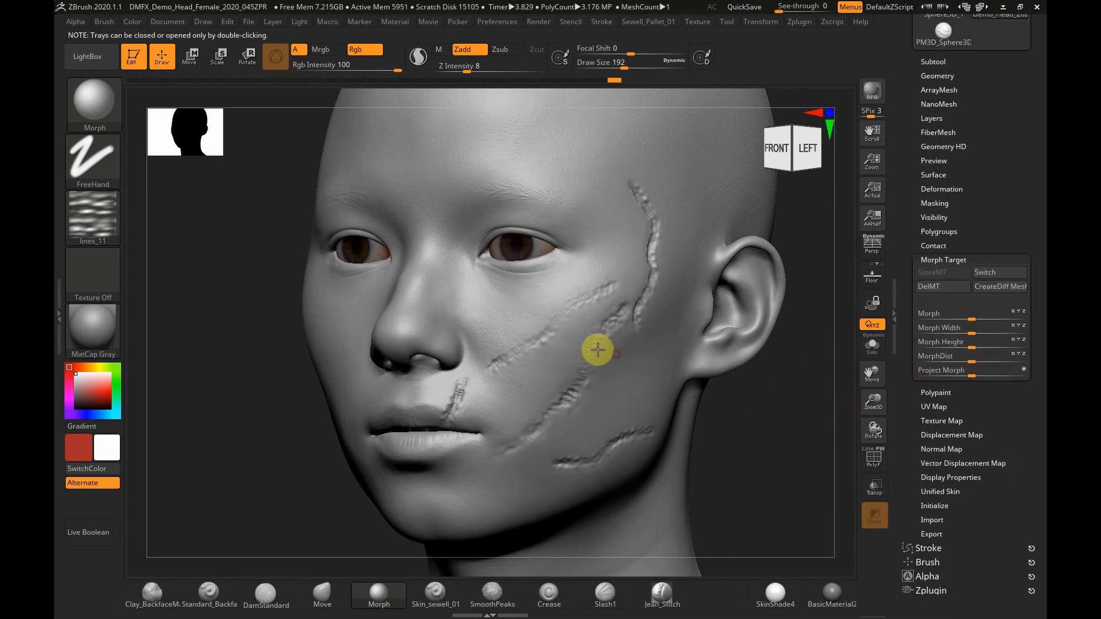
- Reopen the Geometry settings and raise the head to subdivision level 6
{"action": "left_click_drag", "start_coordinate": [904, 177], "coordinate": [928, 217]}
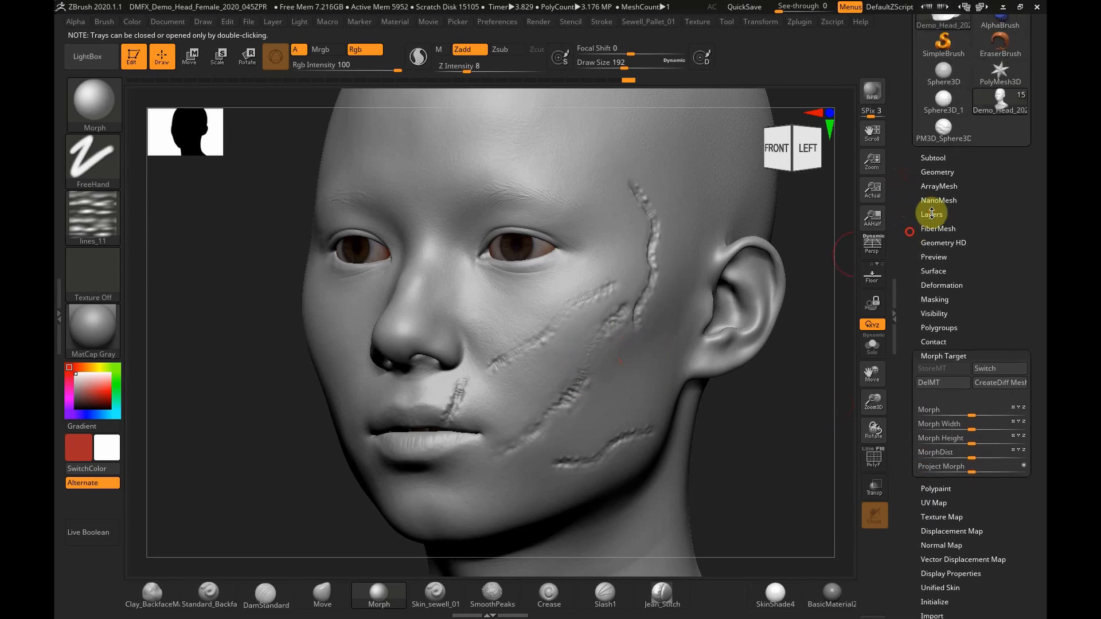
{"action": "left_click", "coordinate": [941, 172]}
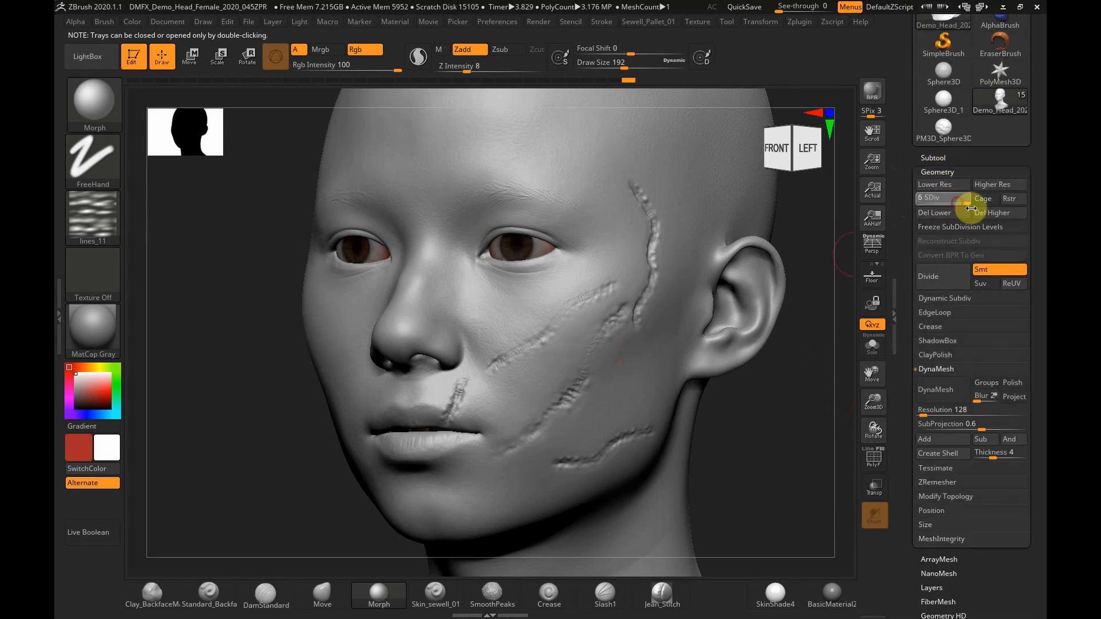
{"action": "key", "text": "ctrl+d"}
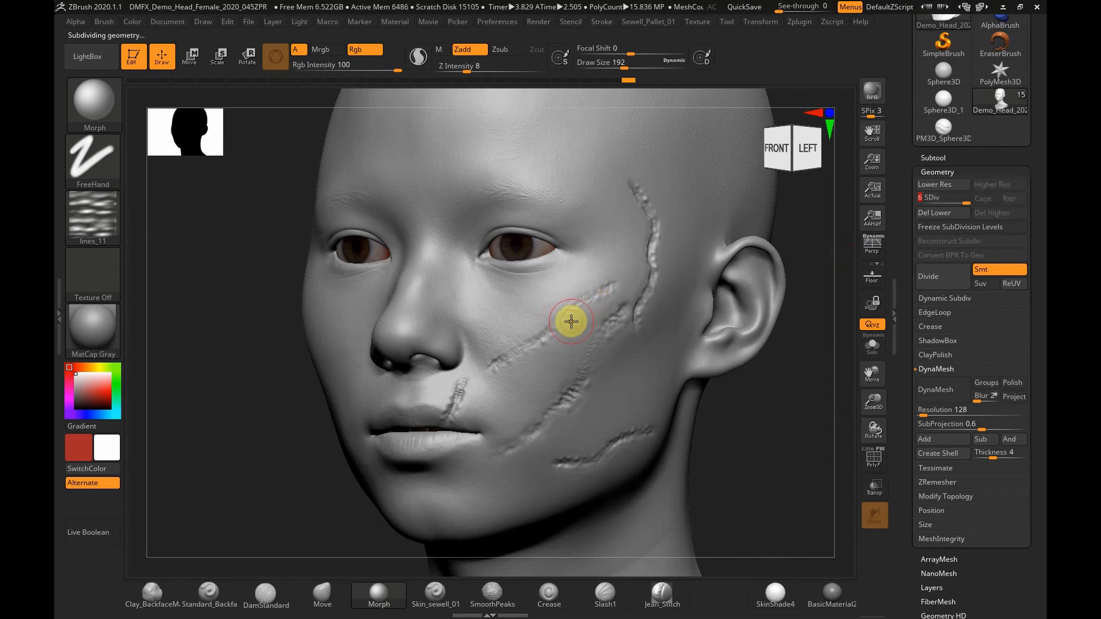
- Set the head to subdivision level 5, switch to the Demo_Head_DynoMesh subtool and hide the Demo_Head_2020_C subtool
{"action": "left_click", "coordinate": [955, 202]}
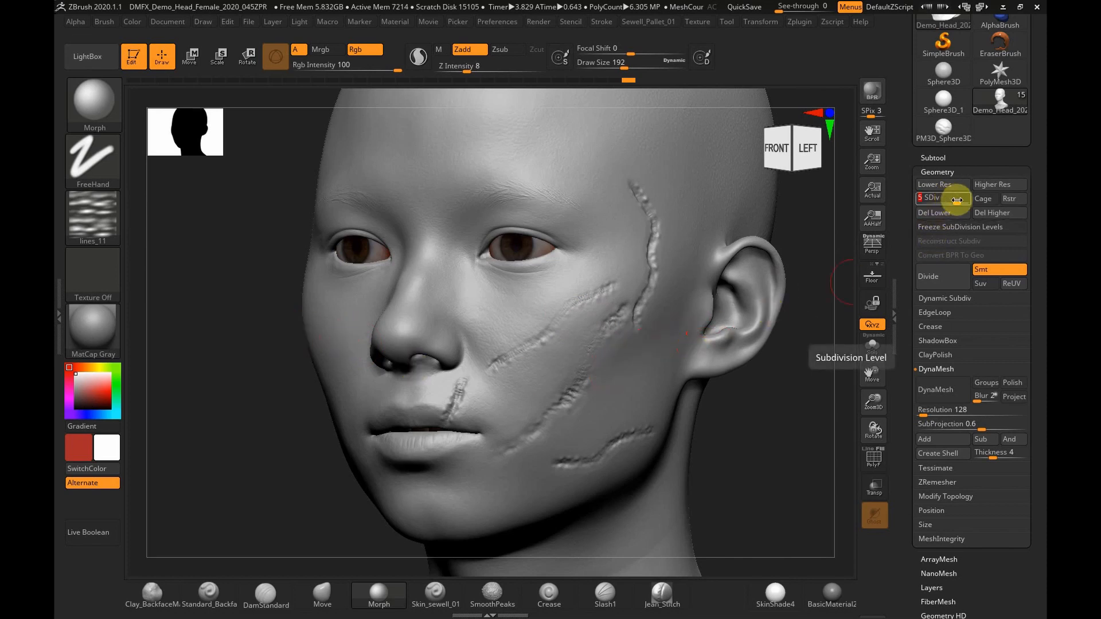
{"action": "left_click", "coordinate": [934, 158]}
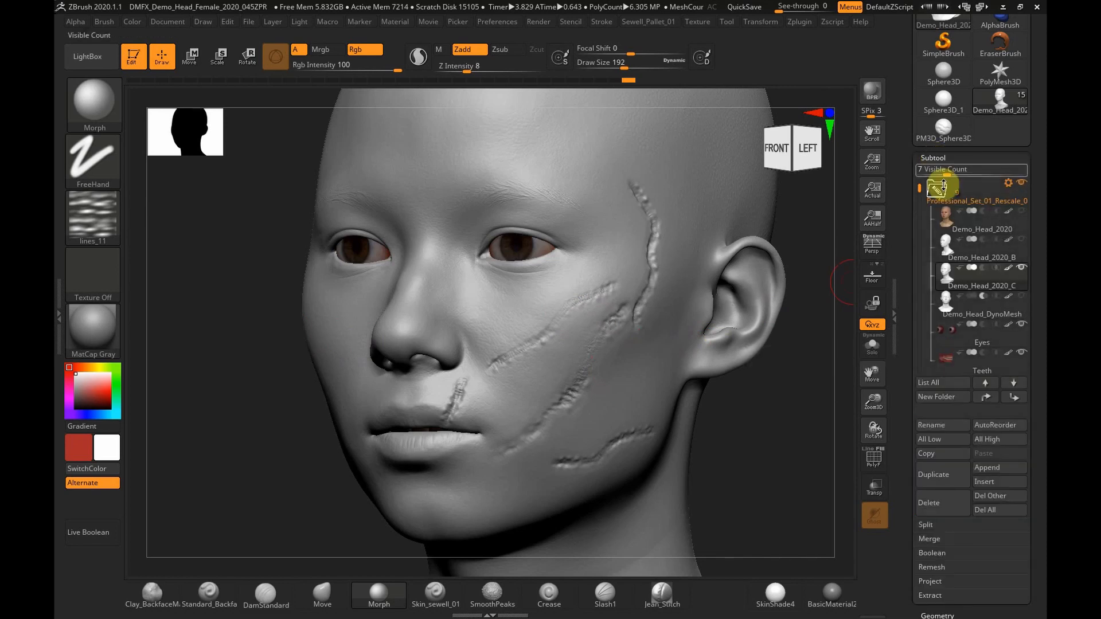
{"action": "left_click", "coordinate": [975, 313]}
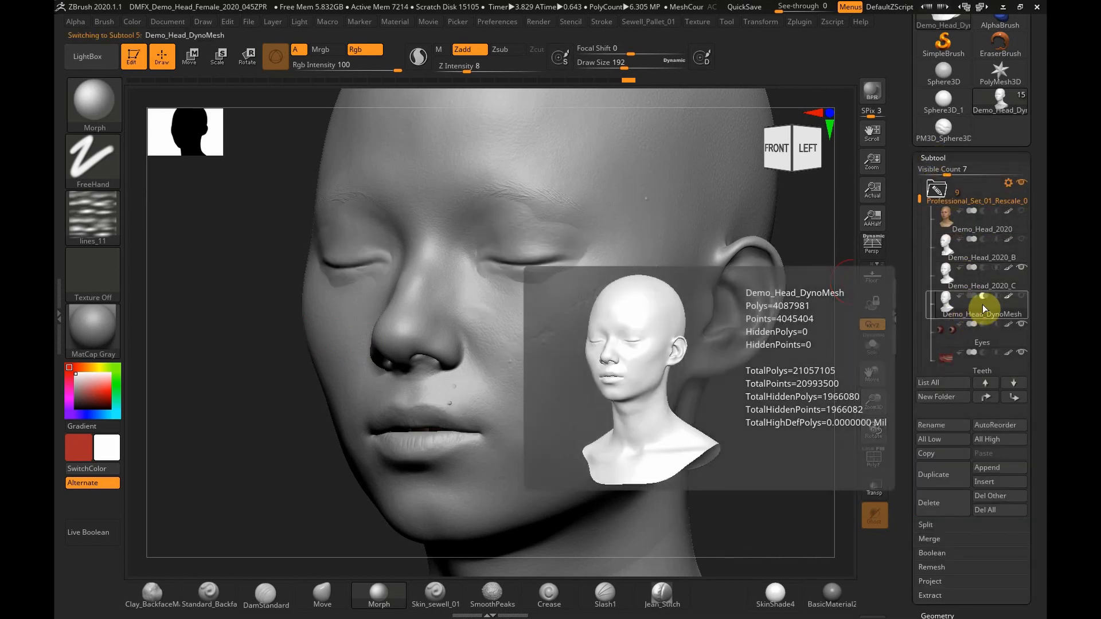
{"action": "left_click", "coordinate": [1022, 268]}
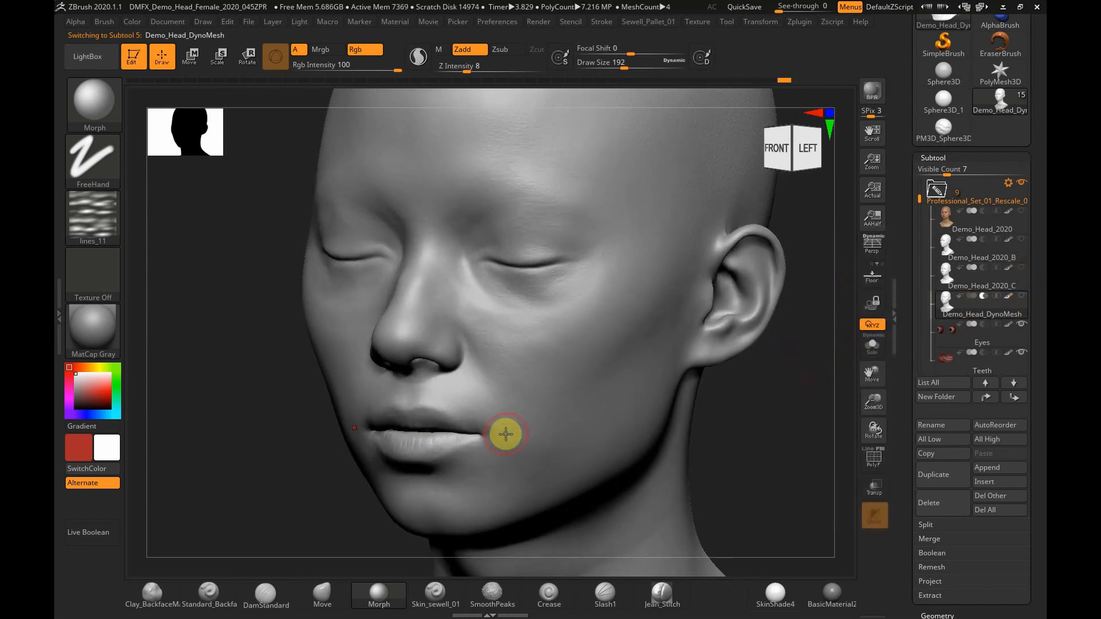
- Examine the closed-eye DynaMesh head from the side and front, and inspect its mesh up close with the polyframe display
{"action": "scroll", "coordinate": [924, 325], "scroll_direction": "down", "scroll_amount": 5}
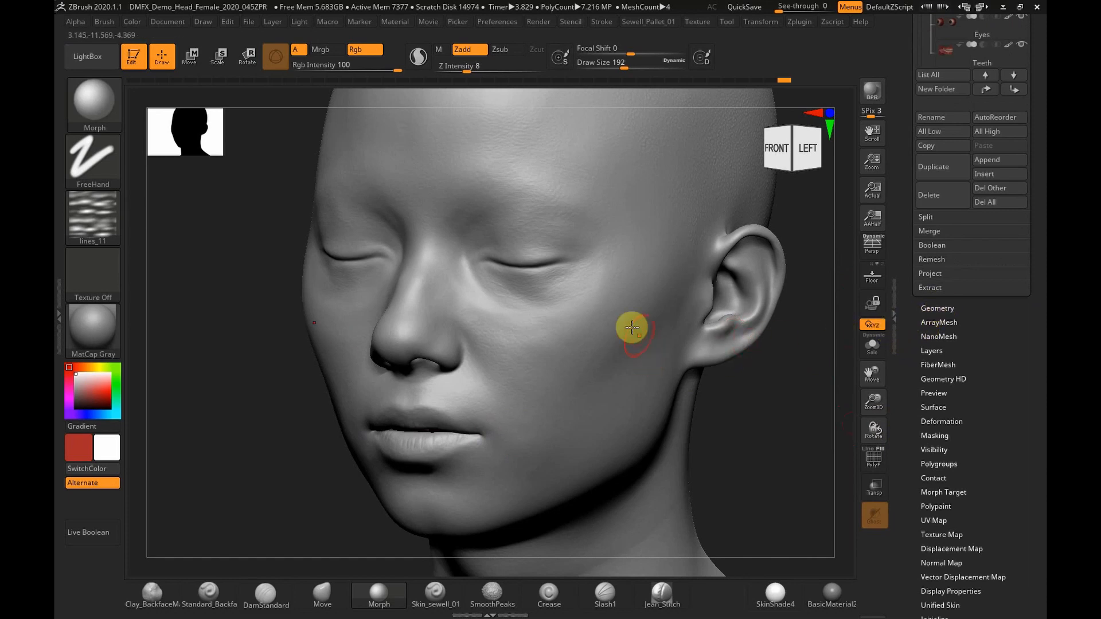
{"action": "left_click_drag", "start_coordinate": [870, 392], "coordinate": [789, 398]}
{"action": "left_click_drag", "start_coordinate": [341, 388], "coordinate": [348, 386]}
{"action": "left_click_drag", "start_coordinate": [873, 404], "coordinate": [781, 342]}
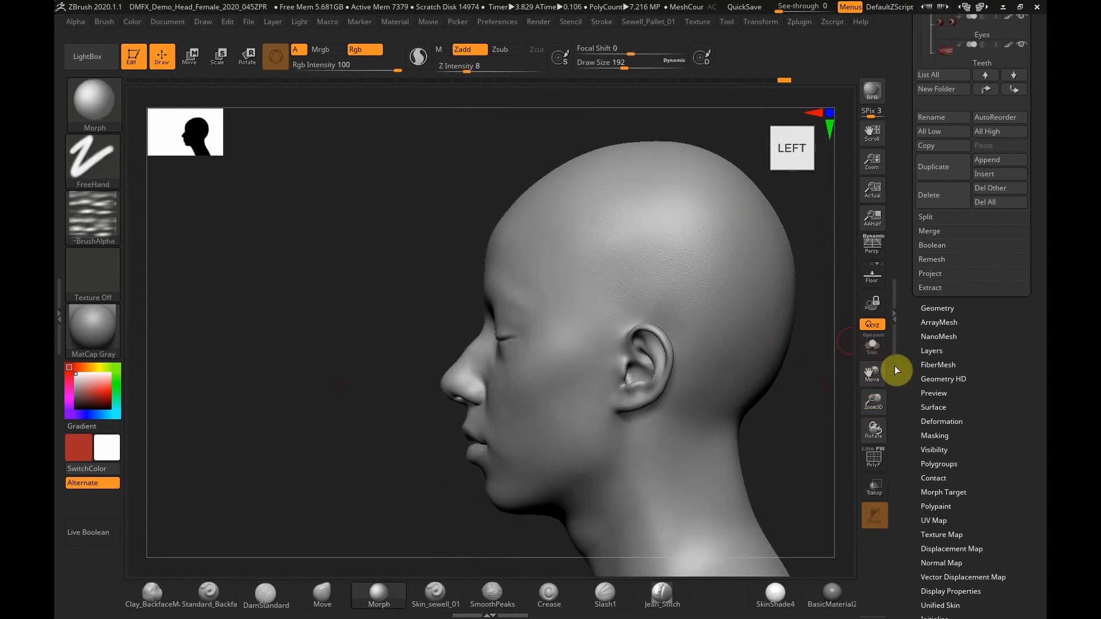
{"action": "left_click_drag", "start_coordinate": [227, 454], "coordinate": [275, 459], "text": "shift"}
{"action": "left_click_drag", "start_coordinate": [868, 395], "coordinate": [875, 348]}
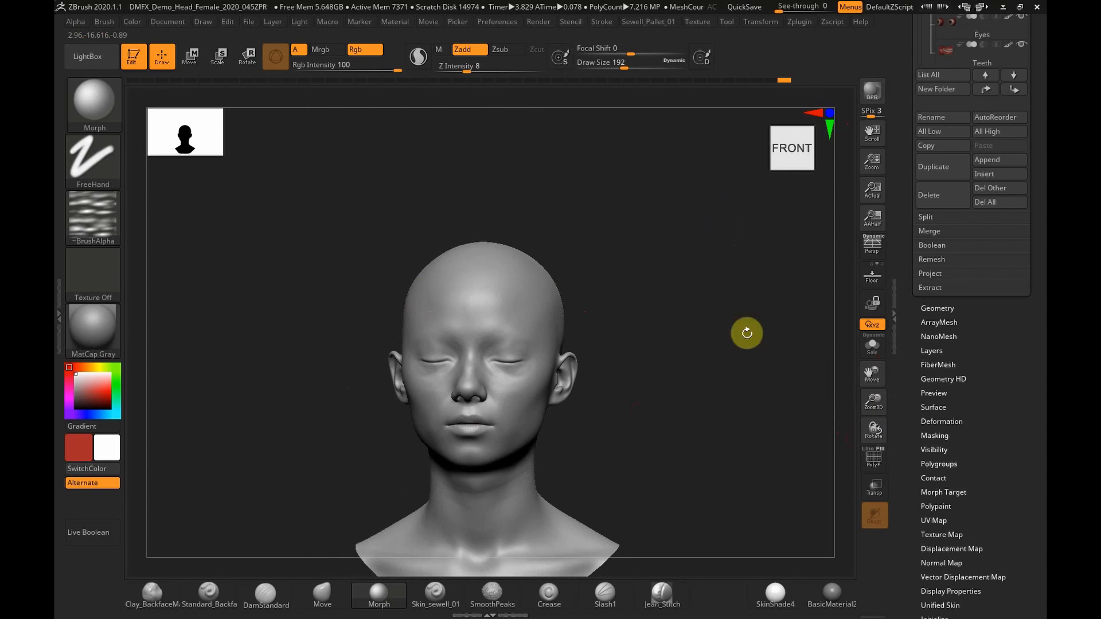
{"action": "left_click", "coordinate": [875, 465]}
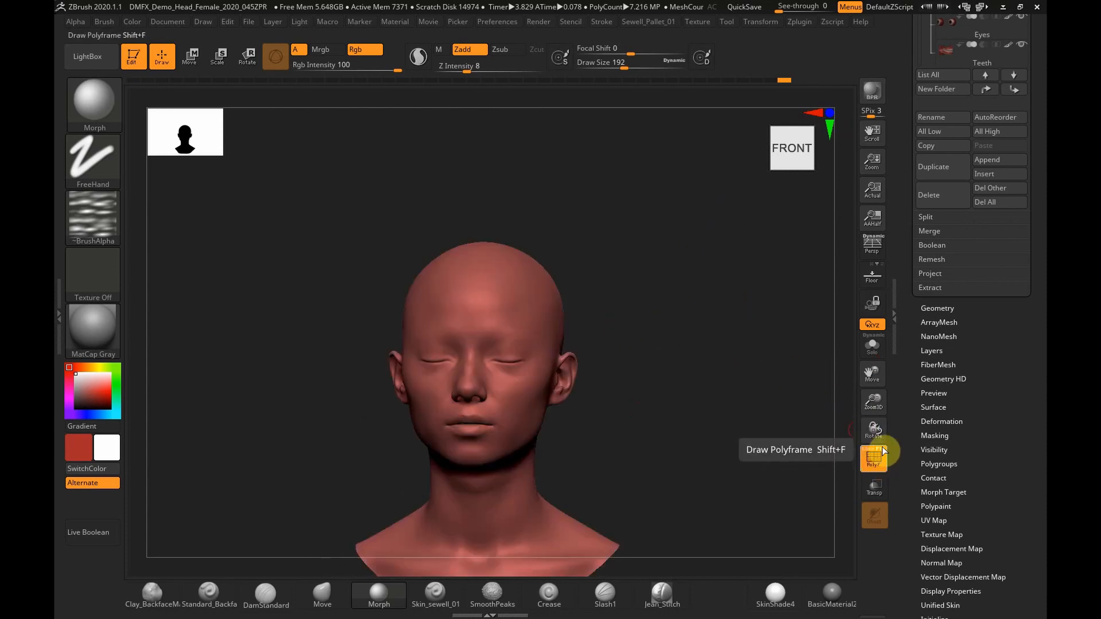
{"action": "left_click", "coordinate": [870, 457]}
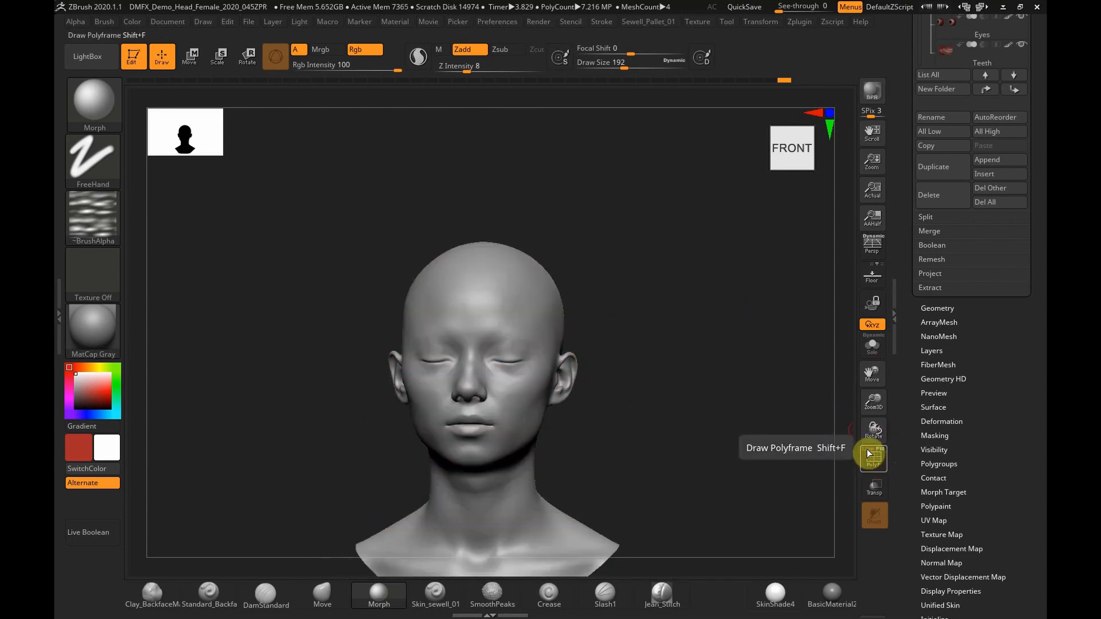
{"action": "left_click", "coordinate": [872, 457]}
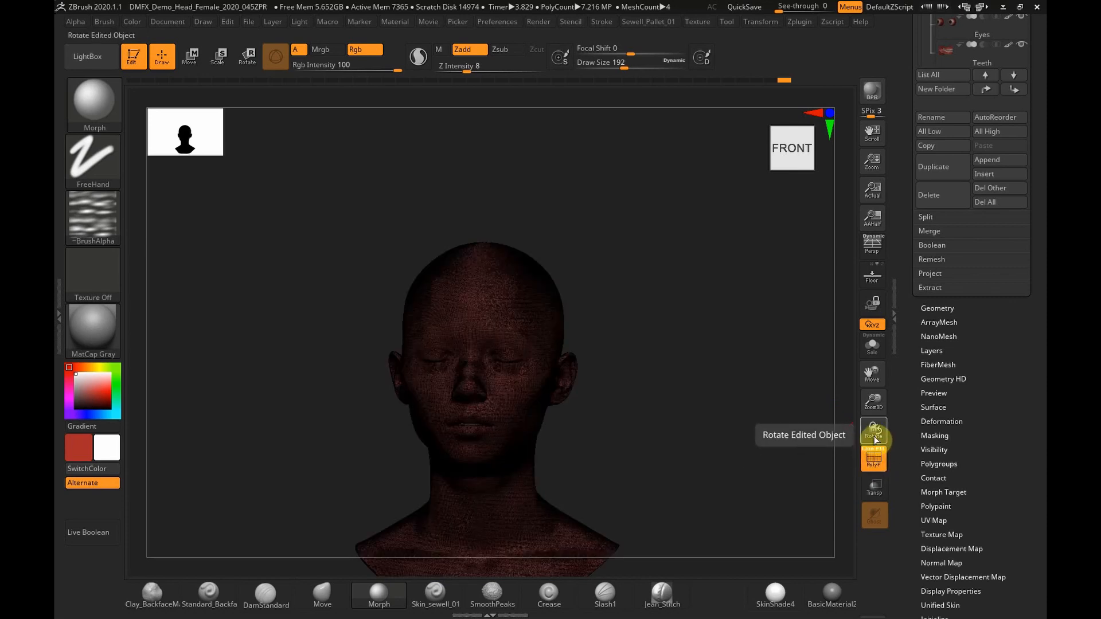
{"action": "left_click_drag", "start_coordinate": [874, 402], "coordinate": [916, 602]}
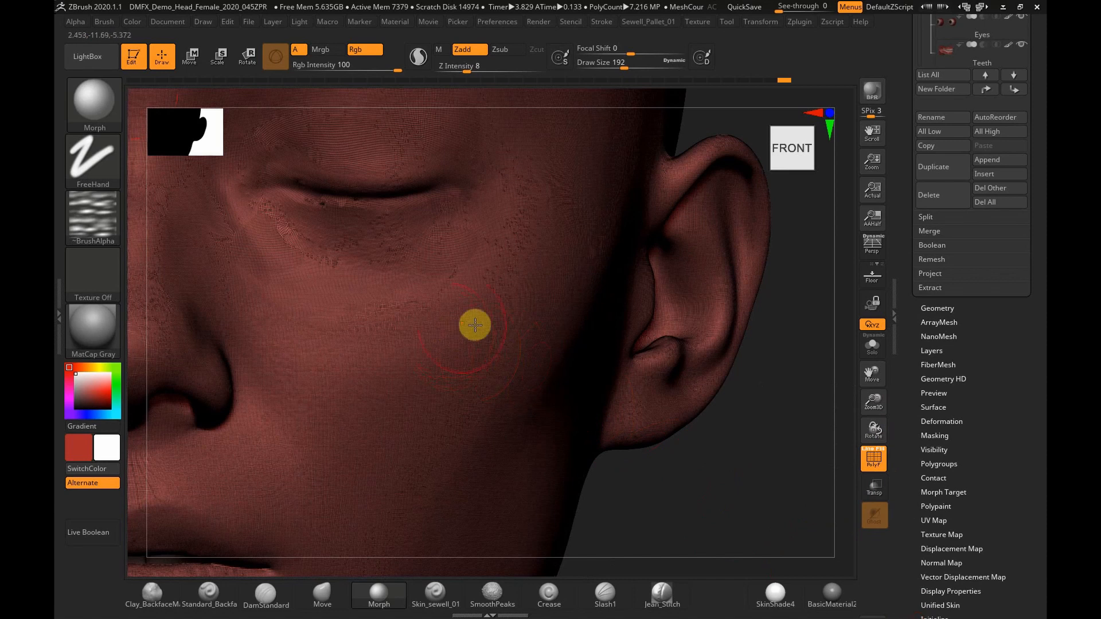
{"action": "left_click_drag", "start_coordinate": [828, 455], "coordinate": [776, 445]}
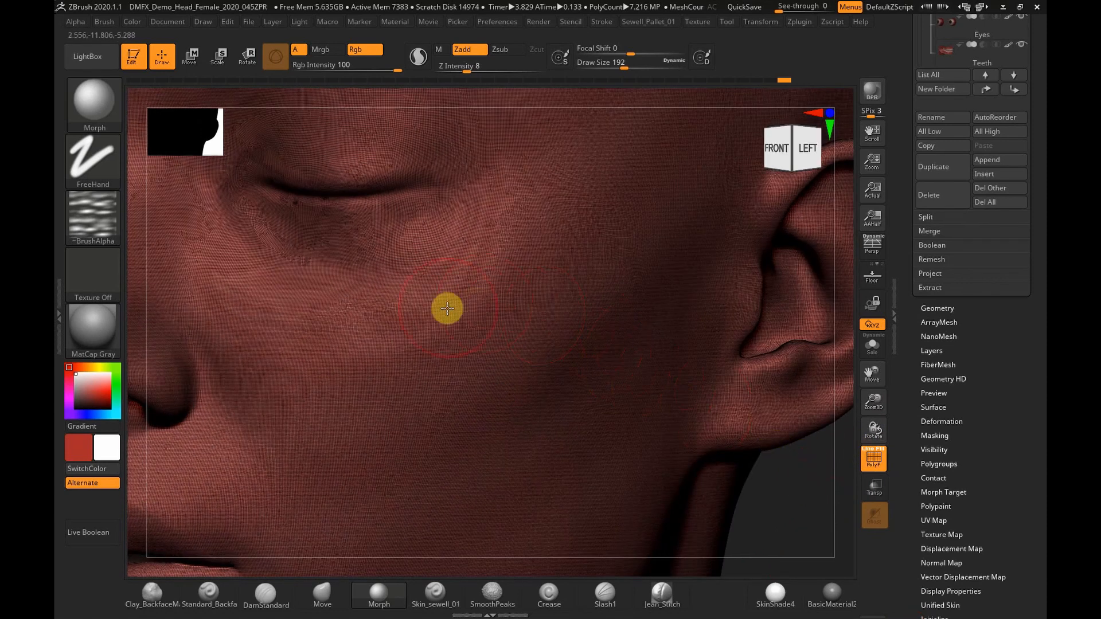
{"action": "left_click_drag", "start_coordinate": [875, 429], "coordinate": [843, 320]}
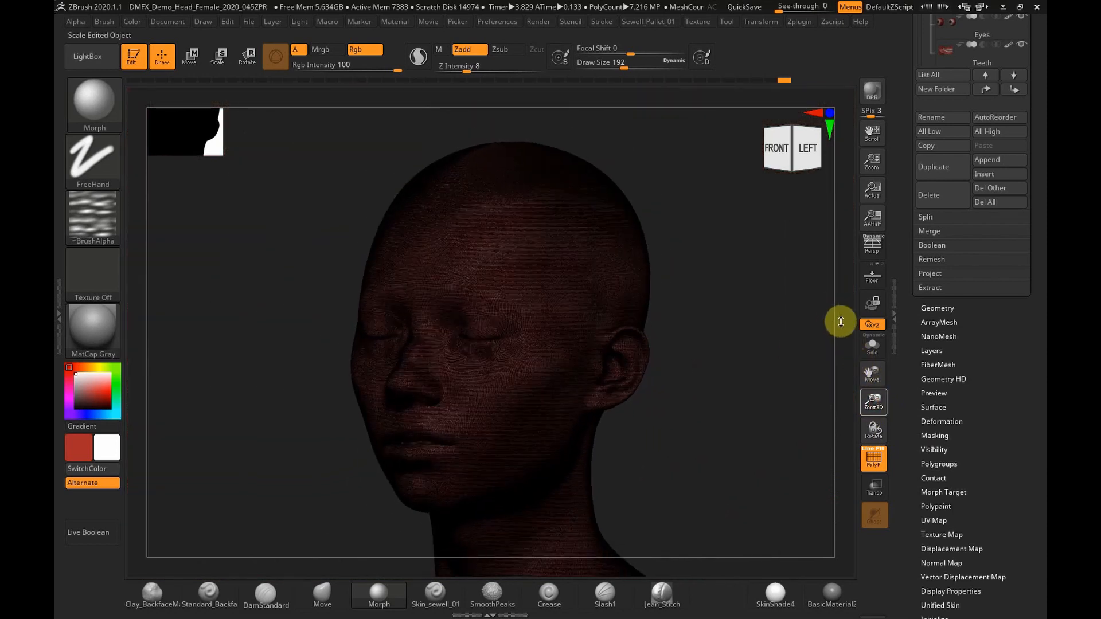
{"action": "left_click_drag", "start_coordinate": [731, 423], "coordinate": [732, 423], "text": "shift"}
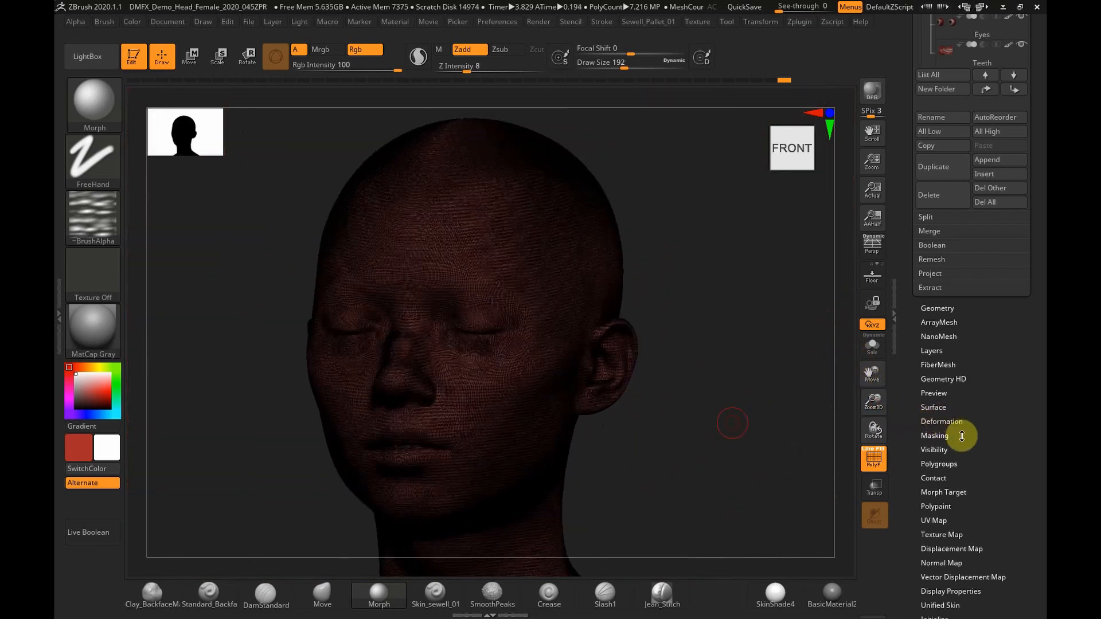
- Delete the DynaMesh head's existing morph target, store a new one and hide the wireframe display
{"action": "left_click", "coordinate": [935, 492]}
{"action": "left_click_drag", "start_coordinate": [915, 290], "coordinate": [913, 383]}
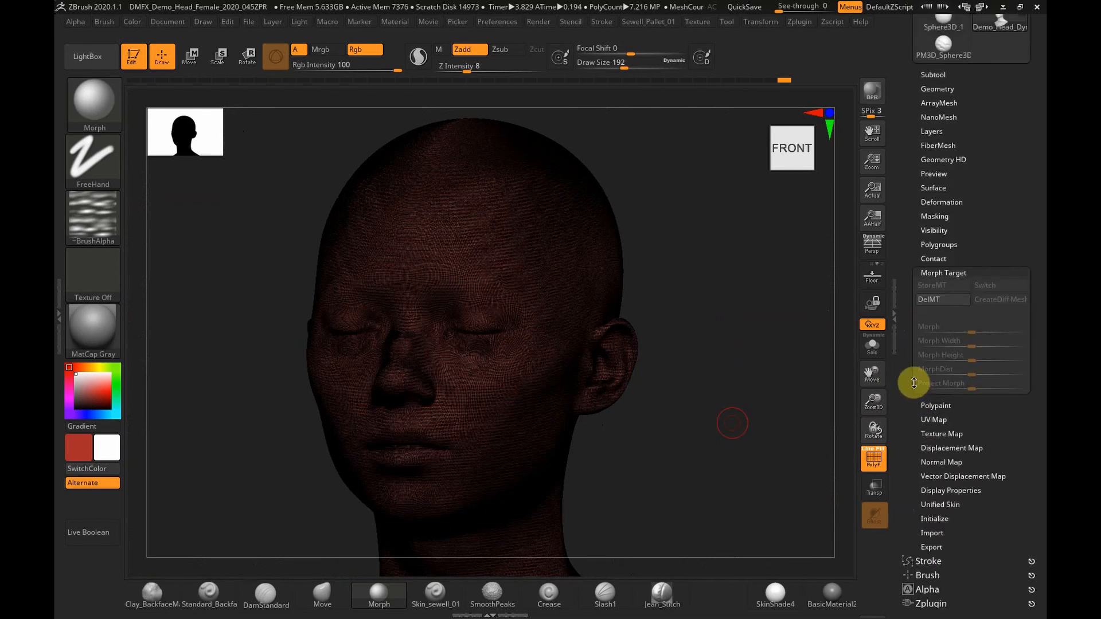
{"action": "left_click", "coordinate": [952, 301]}
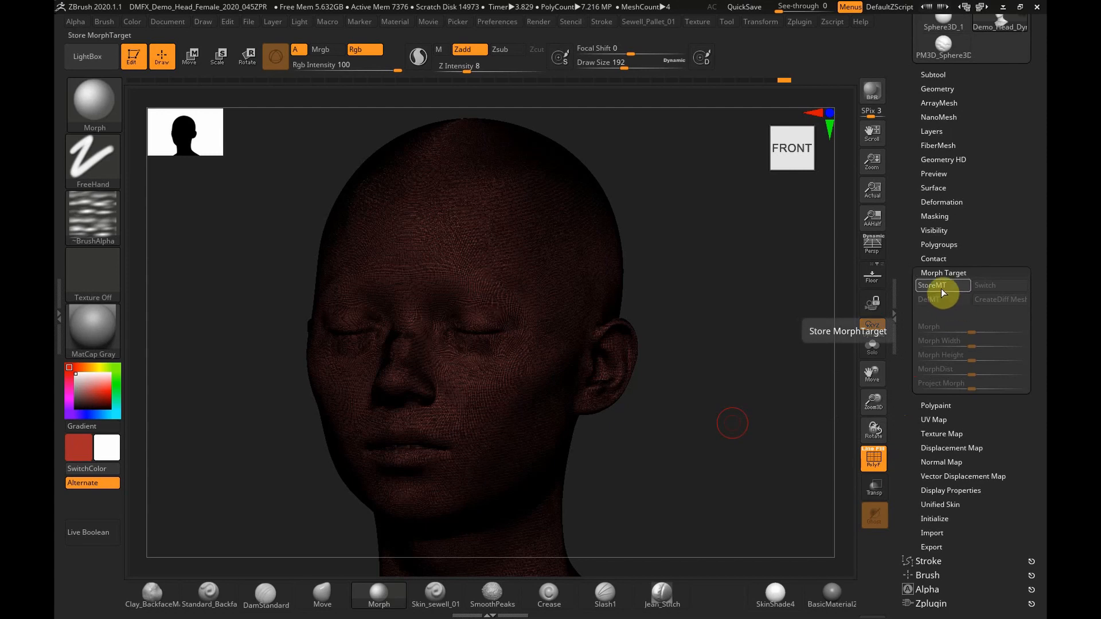
{"action": "left_click", "coordinate": [936, 287]}
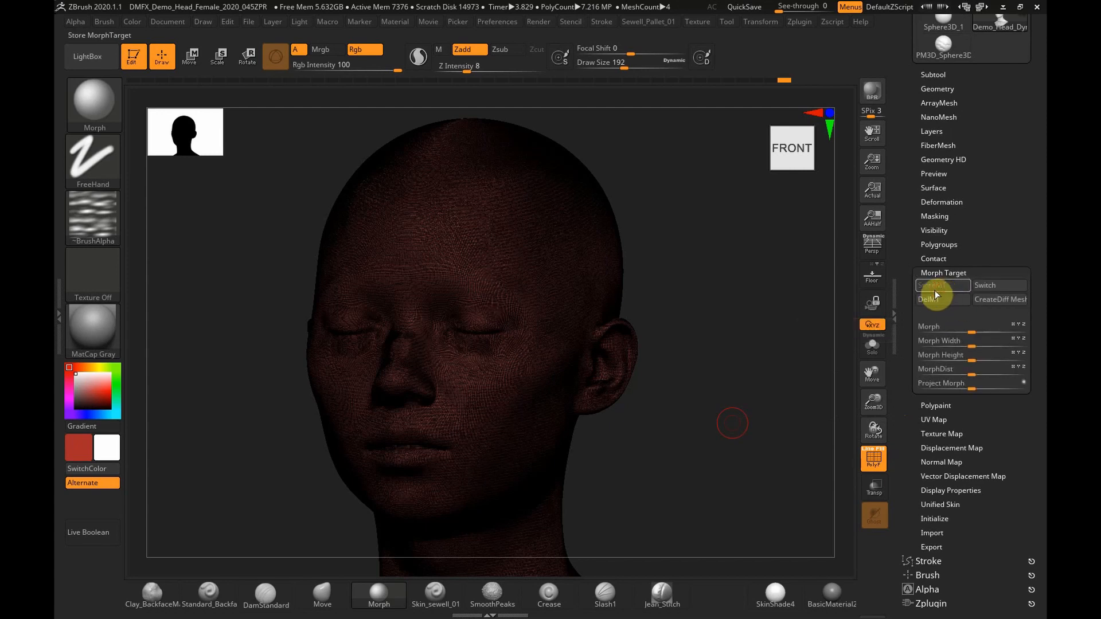
{"action": "left_click", "coordinate": [871, 454]}
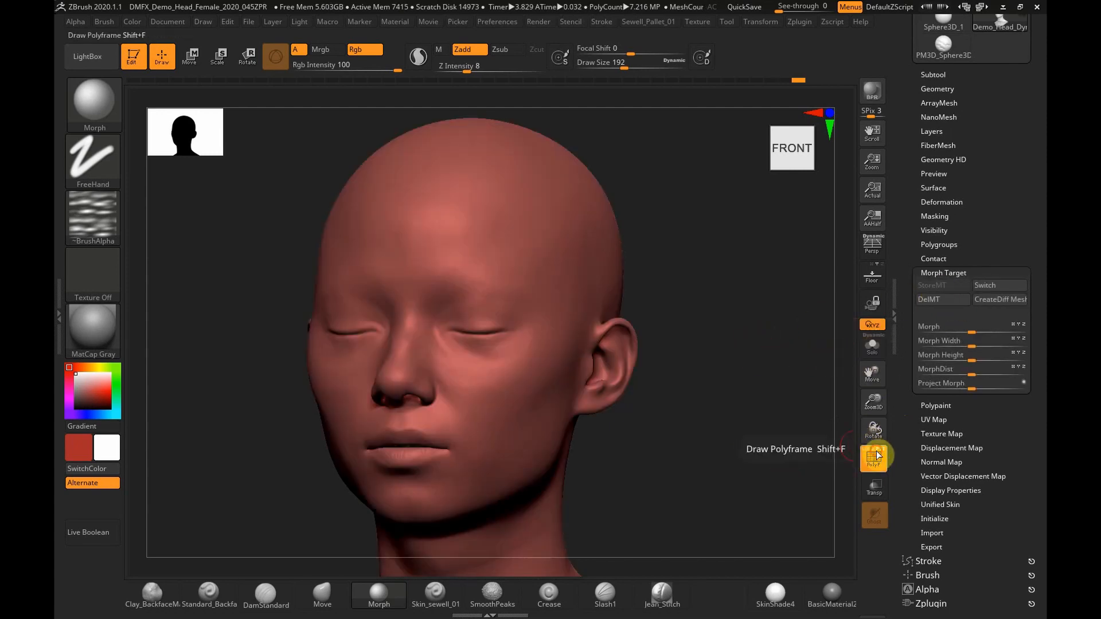
- Stamp the RotWound_04 shape from the zombie VDM brush onto the head's left cheek
{"action": "left_click_drag", "start_coordinate": [877, 401], "coordinate": [880, 409]}
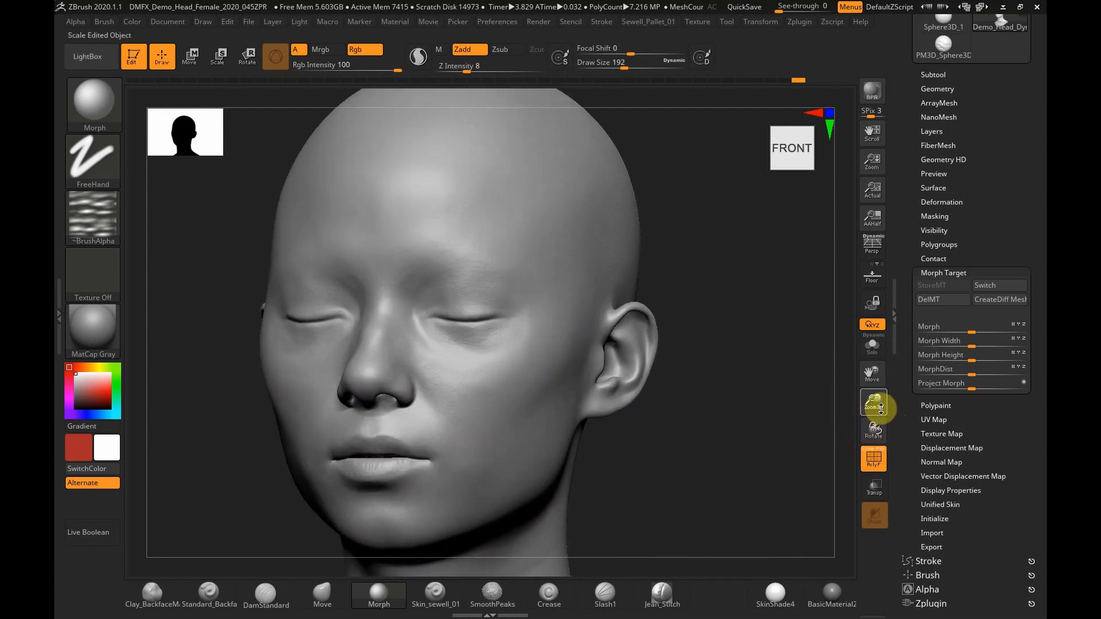
{"action": "left_click_drag", "start_coordinate": [878, 372], "coordinate": [903, 366]}
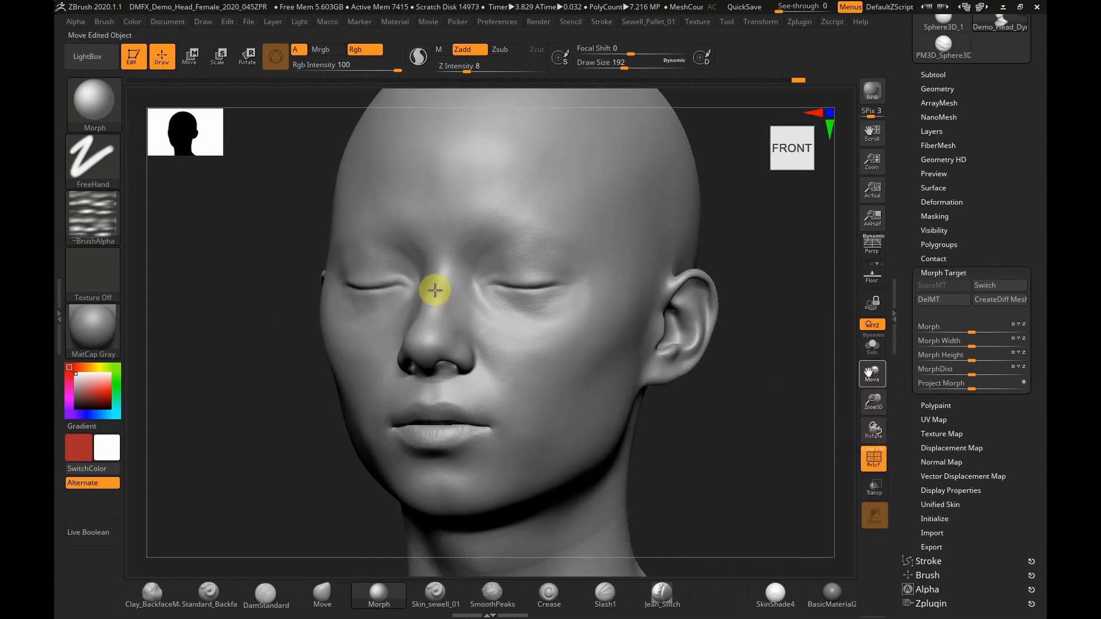
{"action": "left_click", "coordinate": [90, 115]}
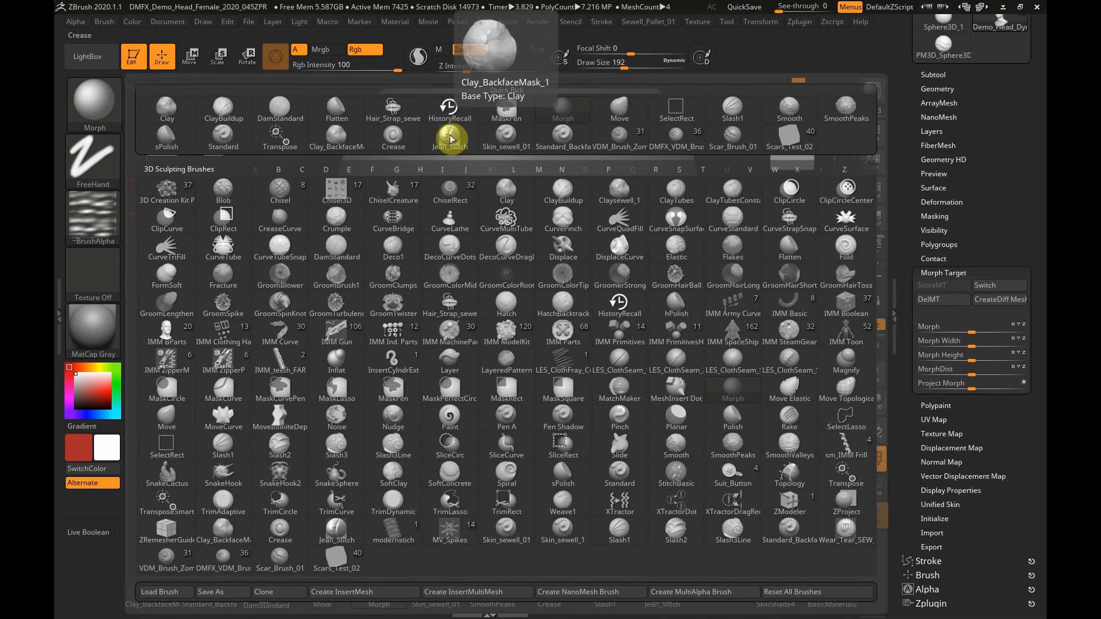
{"action": "left_click", "coordinate": [630, 144]}
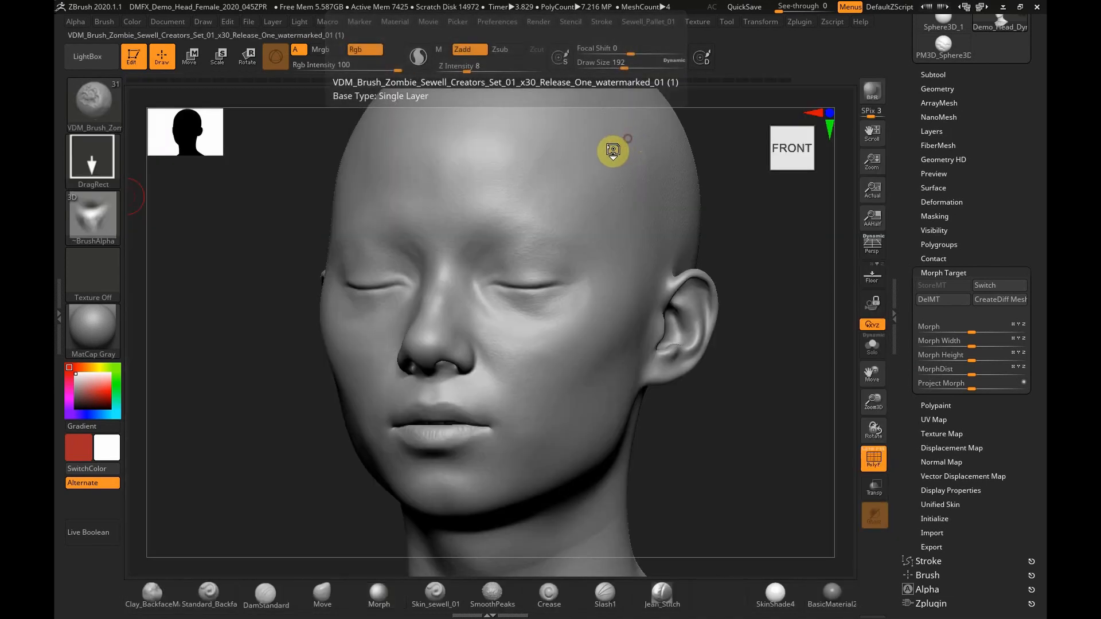
{"action": "left_click", "coordinate": [105, 122]}
{"action": "left_click", "coordinate": [519, 105]}
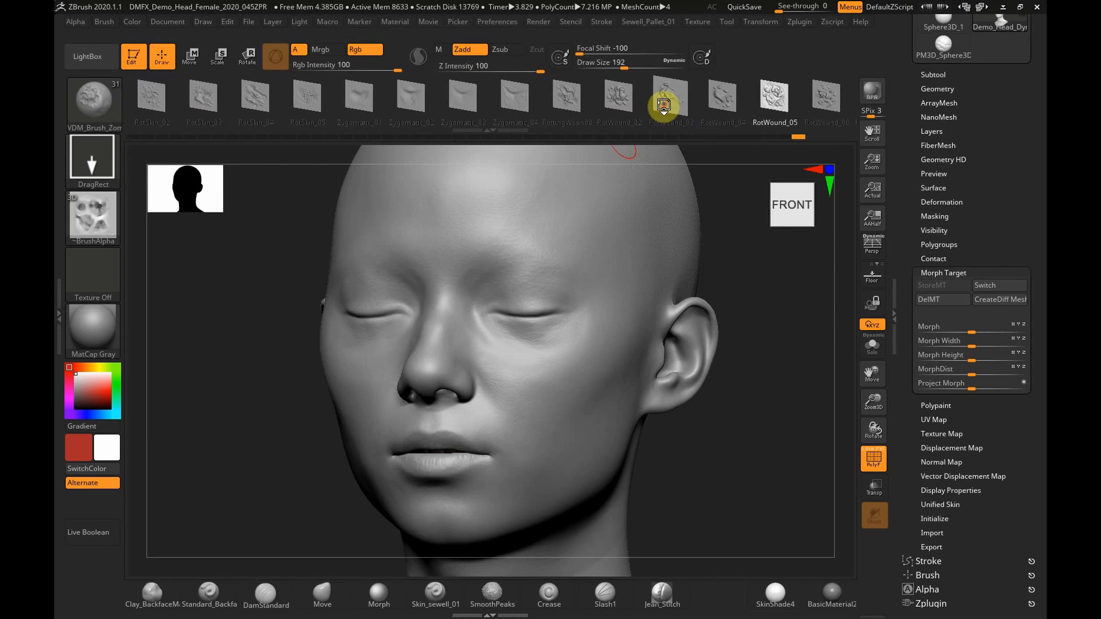
{"action": "left_click", "coordinate": [705, 98]}
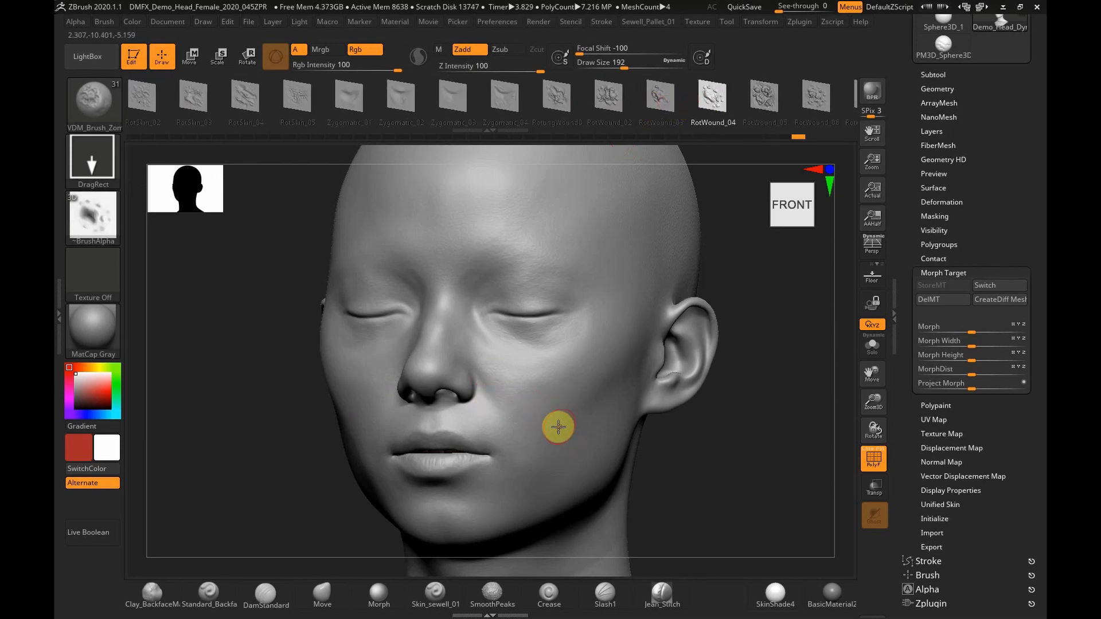
{"action": "left_click_drag", "start_coordinate": [557, 441], "coordinate": [462, 457]}
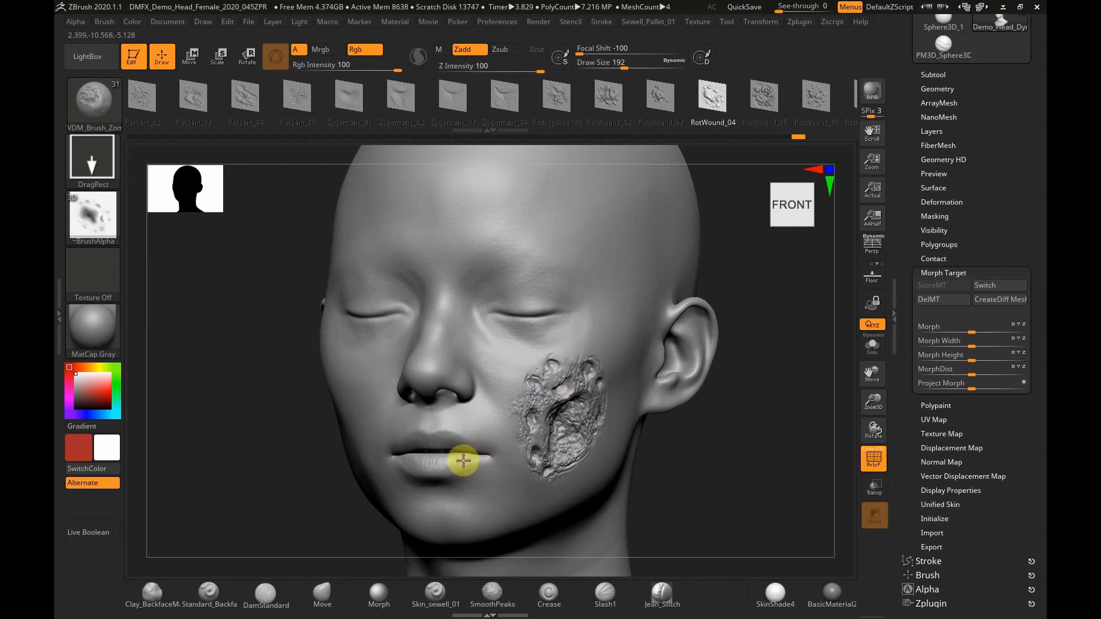
- Fade the upper part of the cheek wound with the Morph brush at draw size 268
{"action": "left_click_drag", "start_coordinate": [713, 439], "coordinate": [703, 442]}
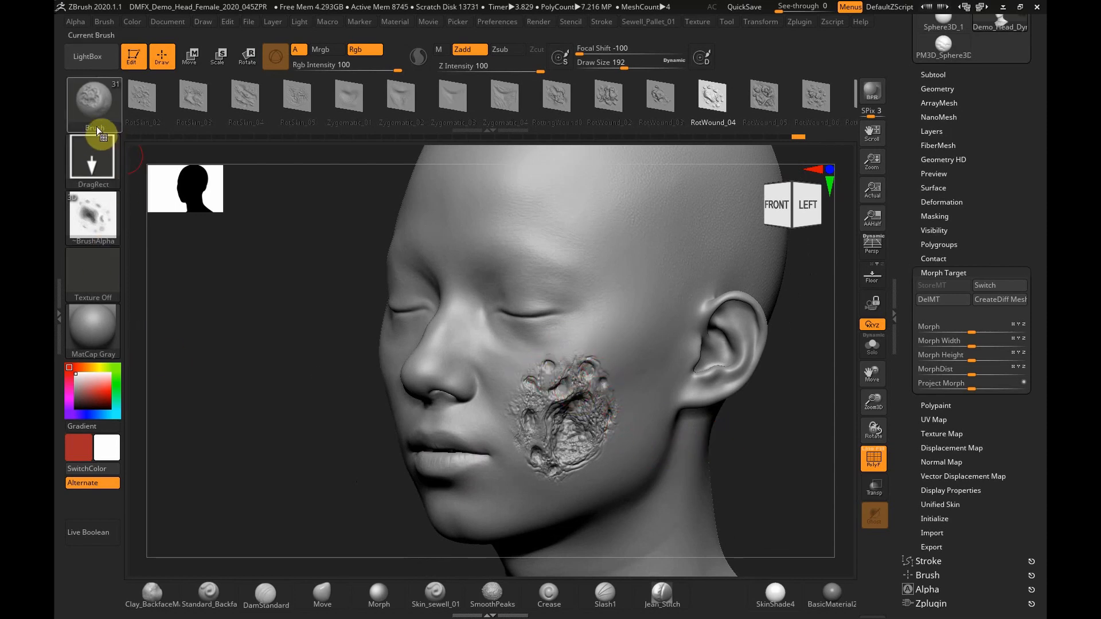
{"action": "left_click", "coordinate": [104, 113]}
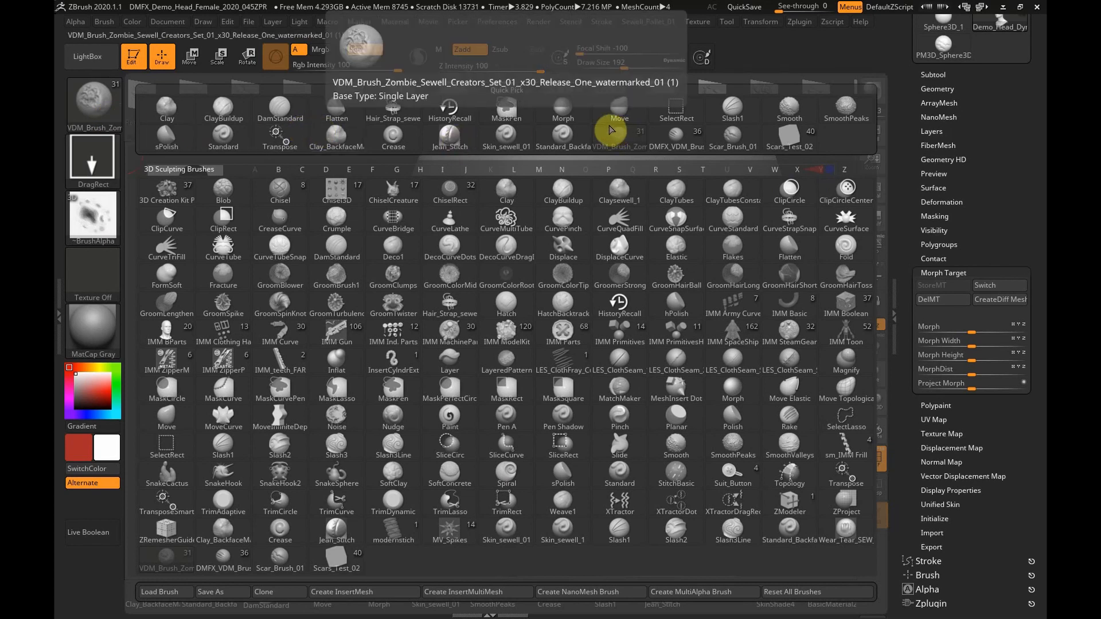
{"action": "left_click", "coordinate": [567, 113]}
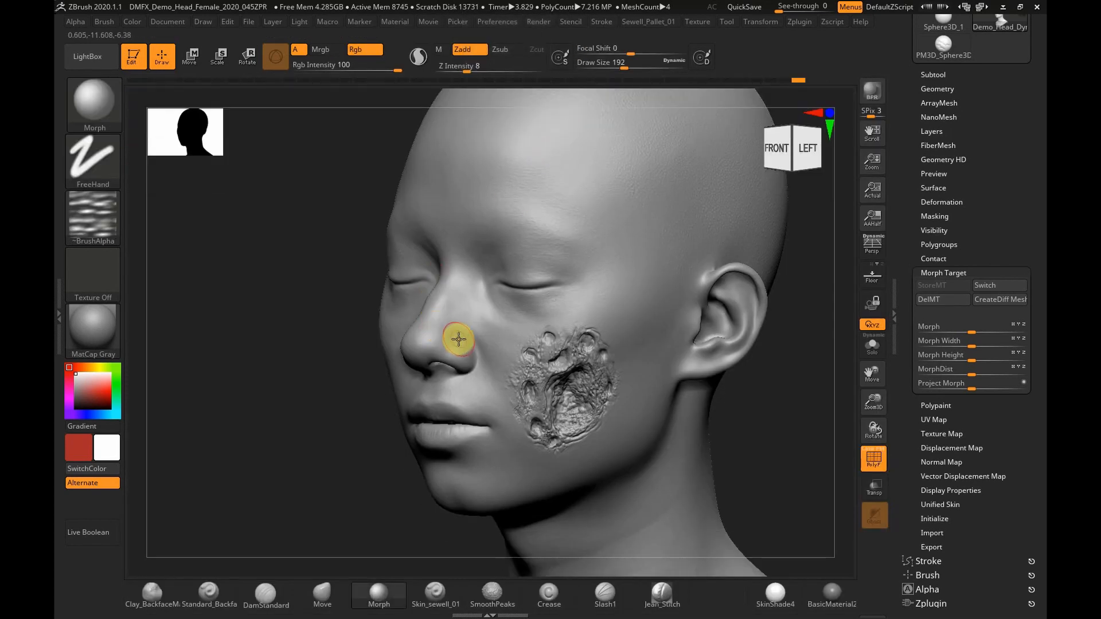
{"action": "key", "text": "s"}
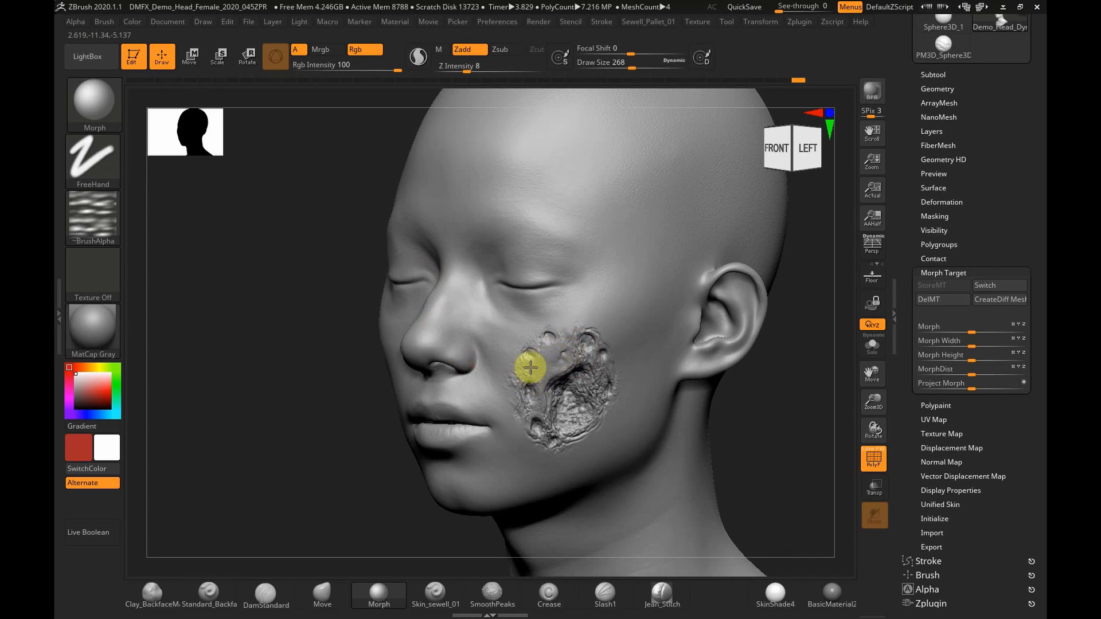
{"action": "left_click_drag", "start_coordinate": [534, 368], "coordinate": [541, 348]}
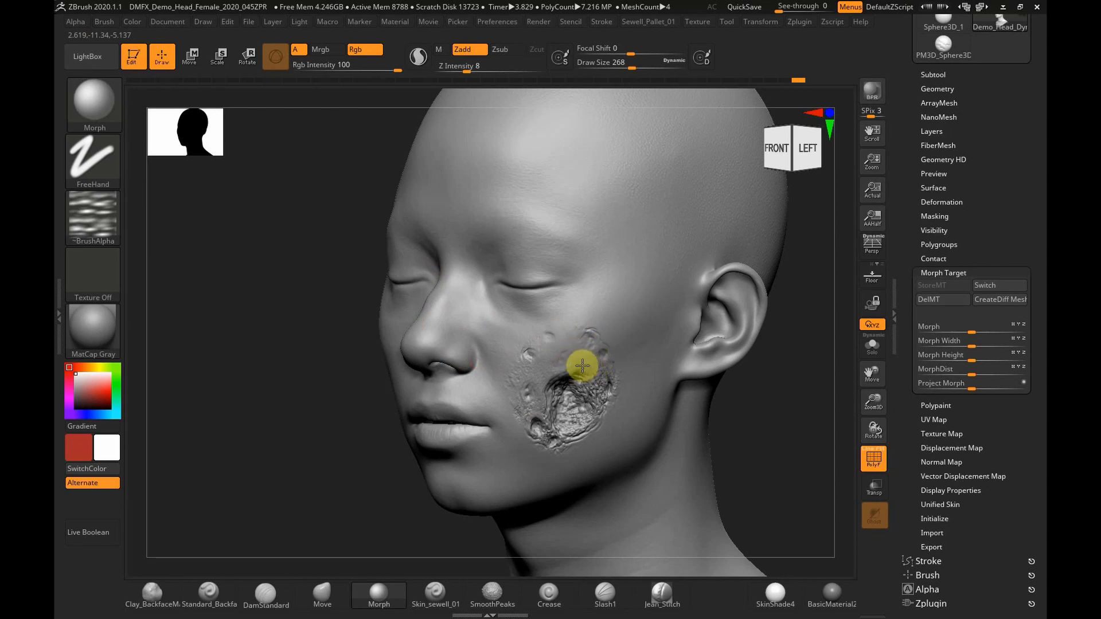
{"action": "mouse_move", "coordinate": [596, 342]}
{"action": "left_mouse_down"}
{"action": "mouse_move", "coordinate": [611, 378]}
{"action": "mouse_move", "coordinate": [543, 333]}
{"action": "mouse_move", "coordinate": [591, 343]}
{"action": "left_mouse_up"}
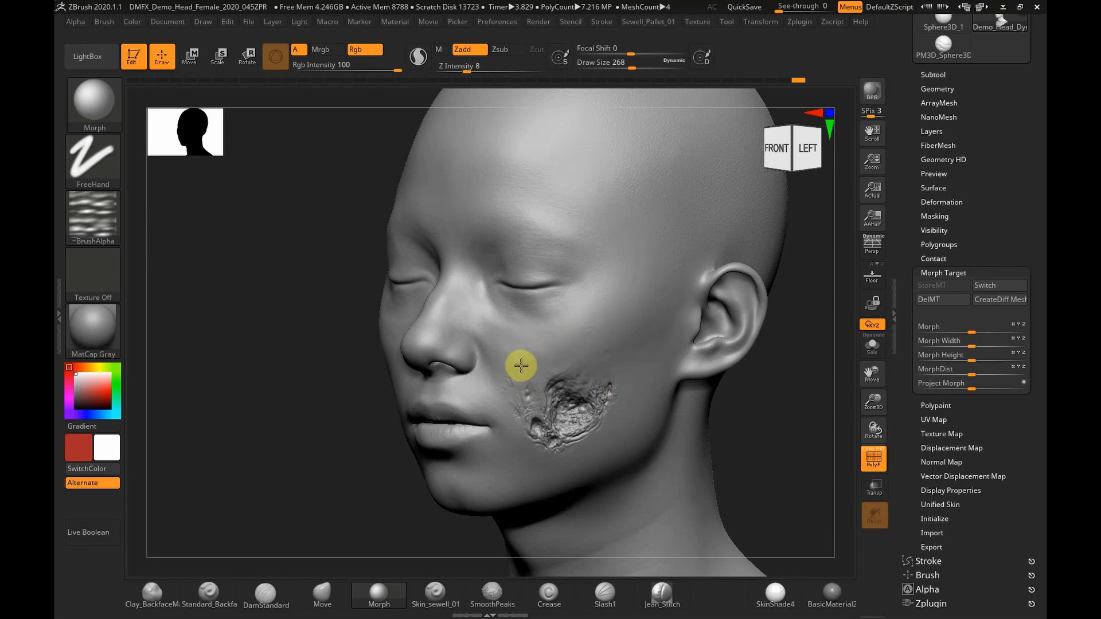
- Raise the Morph brush's Z Intensity to 20 and fade the outer edge of the remaining cheek wound
{"action": "left_click_drag", "start_coordinate": [466, 67], "coordinate": [484, 67]}
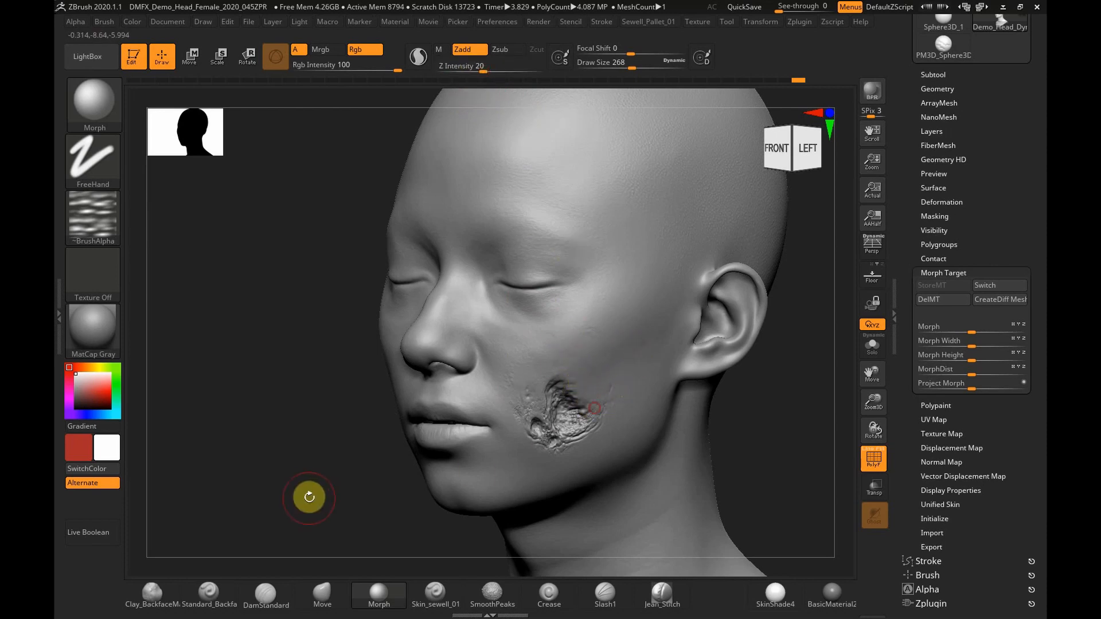
{"action": "left_click_drag", "start_coordinate": [307, 493], "coordinate": [327, 479]}
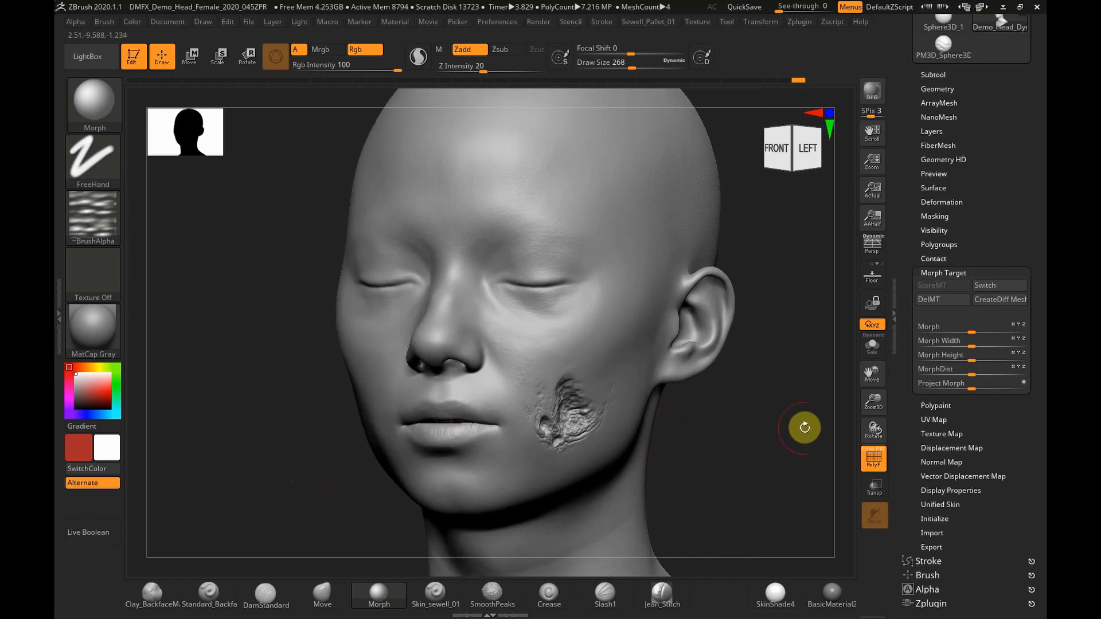
{"action": "left_click_drag", "start_coordinate": [874, 402], "coordinate": [866, 395]}
{"action": "left_click_drag", "start_coordinate": [768, 407], "coordinate": [777, 415], "text": "shift"}
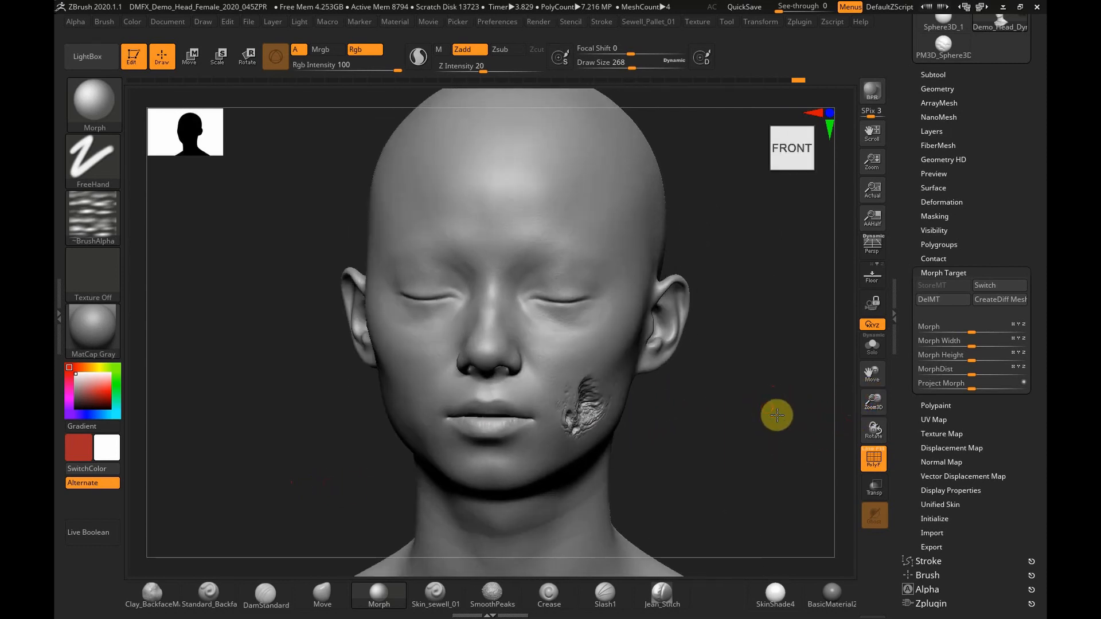
- Sculpt the cheekbones and the hollows beneath them on both sides of the face with the Clay_BackfaceMask brush at Z Intensity 10
{"action": "left_click", "coordinate": [166, 600]}
{"action": "left_click_drag", "start_coordinate": [336, 503], "coordinate": [300, 507]}
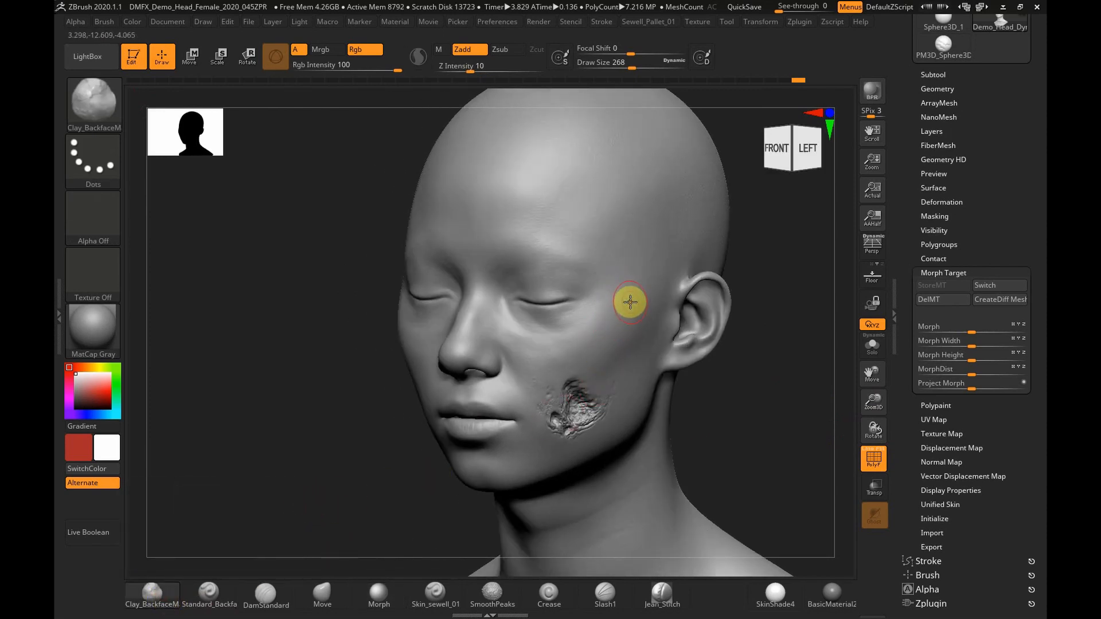
{"action": "mouse_move", "coordinate": [606, 330]}
{"action": "left_mouse_down"}
{"action": "mouse_move", "coordinate": [615, 343]}
{"action": "mouse_move", "coordinate": [579, 344]}
{"action": "left_mouse_up"}
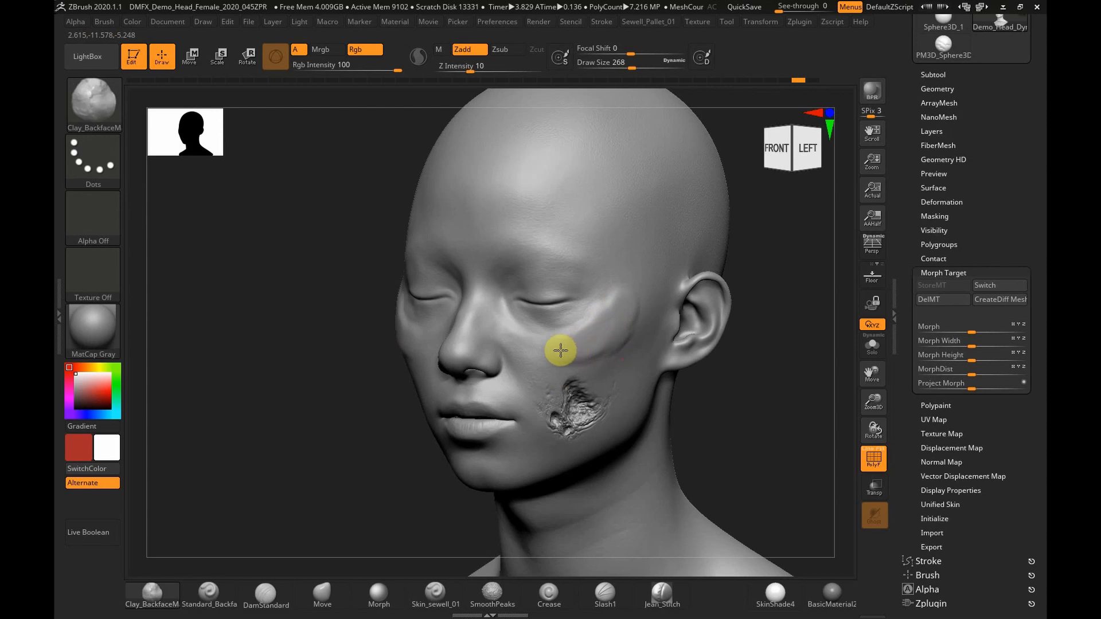
{"action": "left_click_drag", "start_coordinate": [543, 357], "coordinate": [621, 335]}
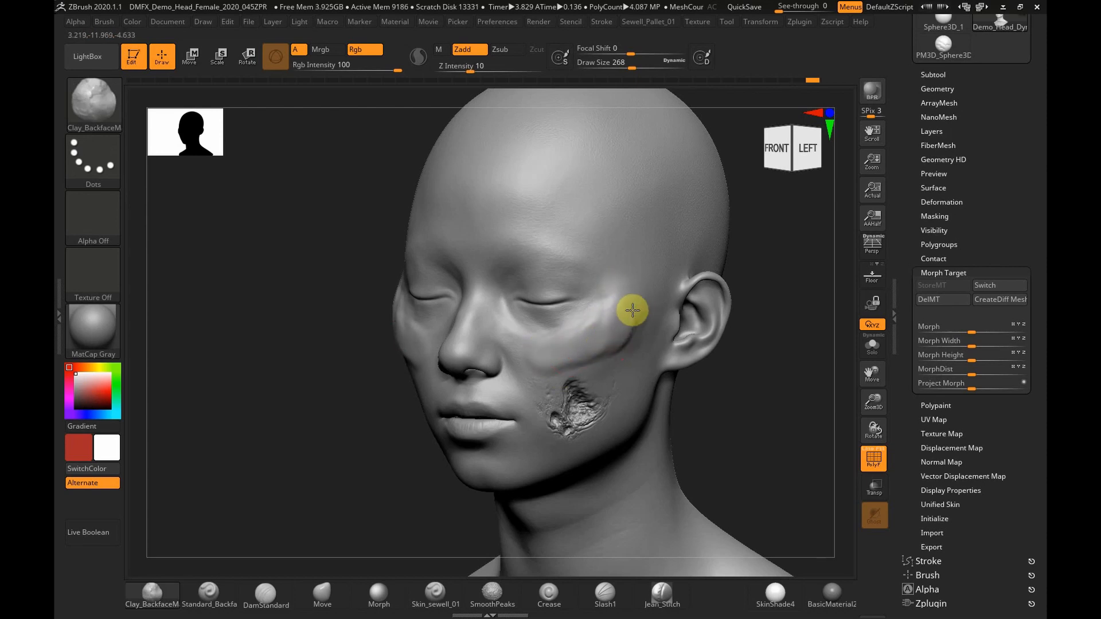
{"action": "left_click_drag", "start_coordinate": [621, 311], "coordinate": [545, 357]}
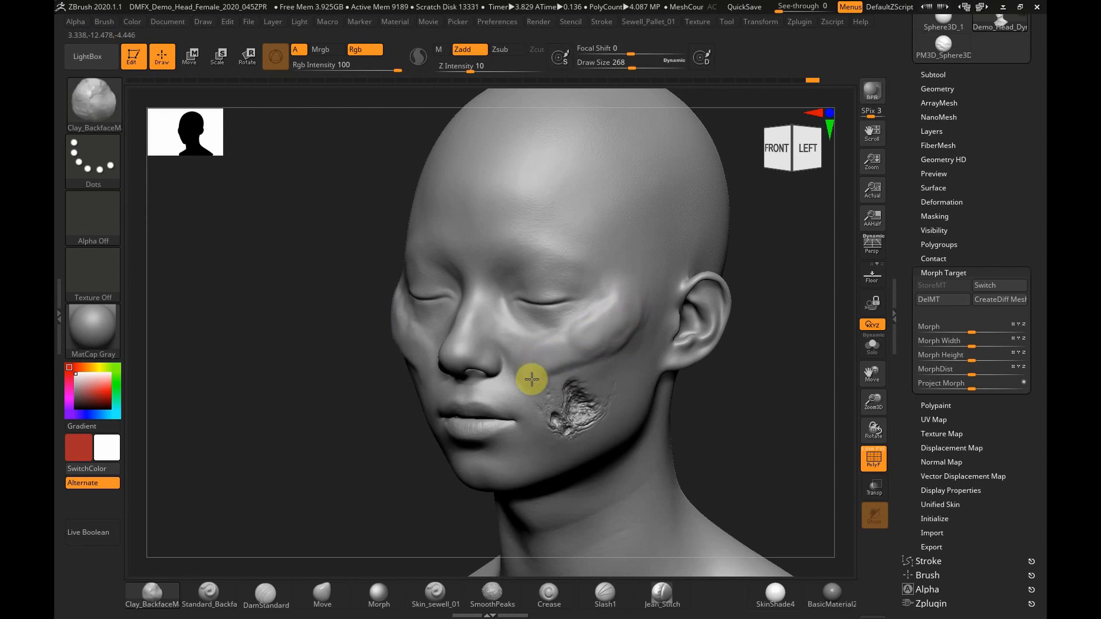
{"action": "left_click_drag", "start_coordinate": [525, 393], "coordinate": [525, 395]}
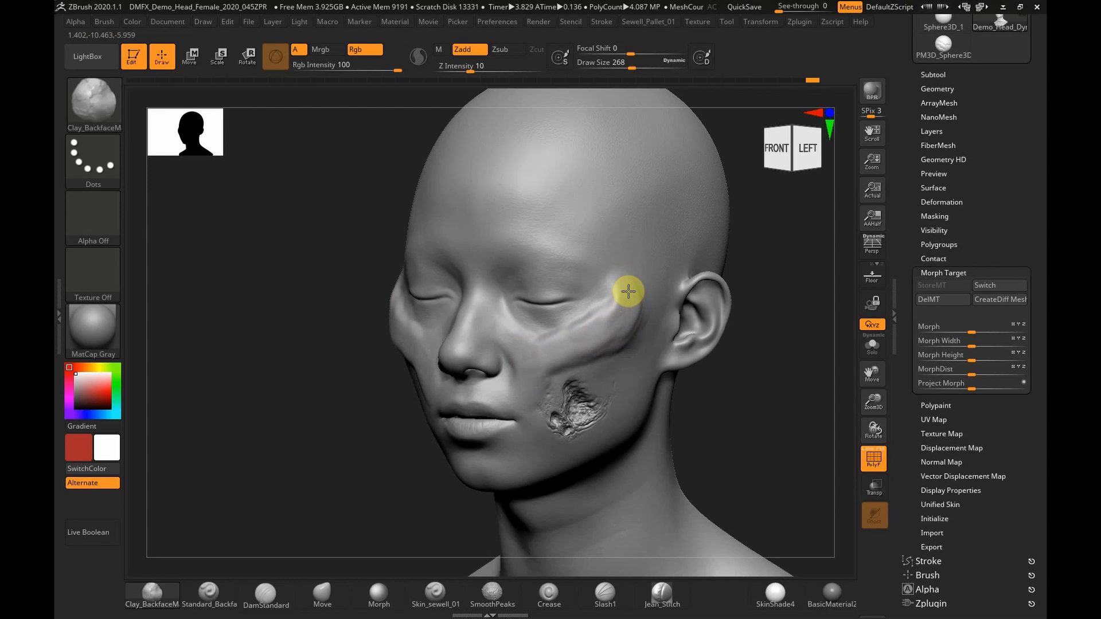
- Build up the brow ridges and shape the temples with symmetrical clay strokes
{"action": "left_click_drag", "start_coordinate": [732, 411], "coordinate": [737, 411], "text": "shift"}
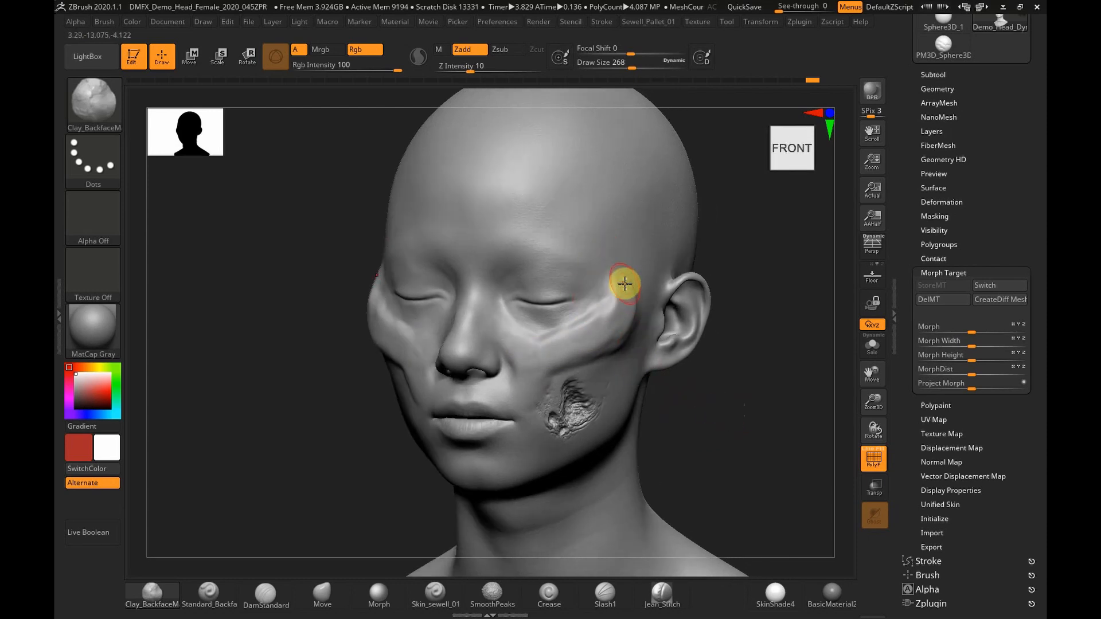
{"action": "mouse_move", "coordinate": [615, 266]}
{"action": "left_mouse_down"}
{"action": "mouse_move", "coordinate": [536, 241]}
{"action": "mouse_move", "coordinate": [500, 251]}
{"action": "left_mouse_up"}
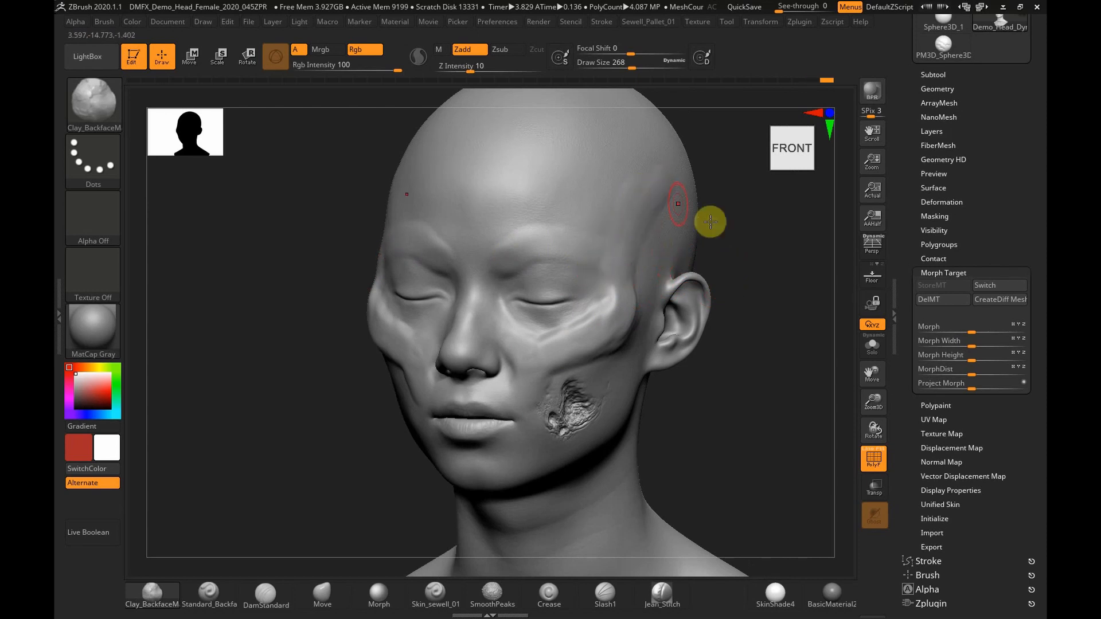
{"action": "left_click_drag", "start_coordinate": [833, 348], "coordinate": [789, 369]}
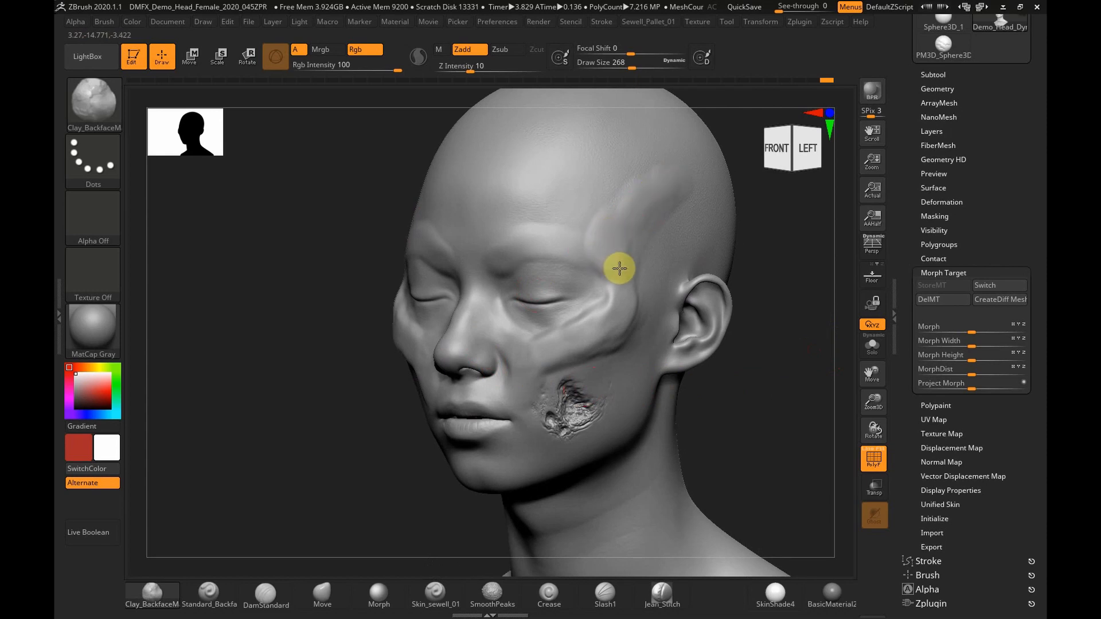
{"action": "left_click_drag", "start_coordinate": [803, 364], "coordinate": [793, 385]}
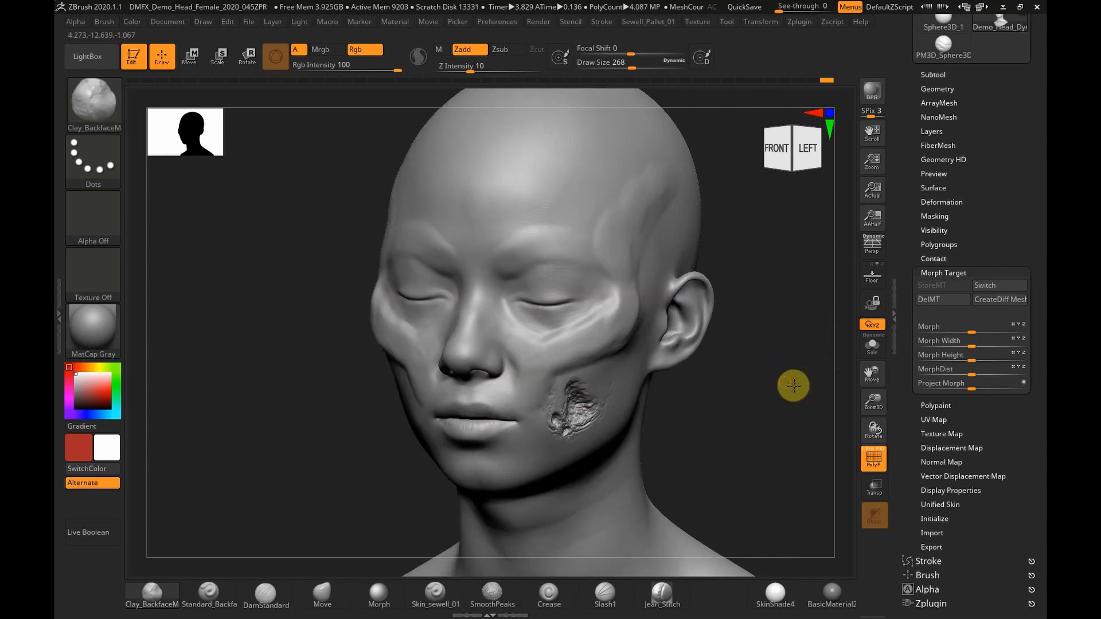
- Show the head's DynaMesh settings and re-DynaMesh the sculpted head at resolution 528
{"action": "left_click_drag", "start_coordinate": [912, 446], "coordinate": [912, 426]}
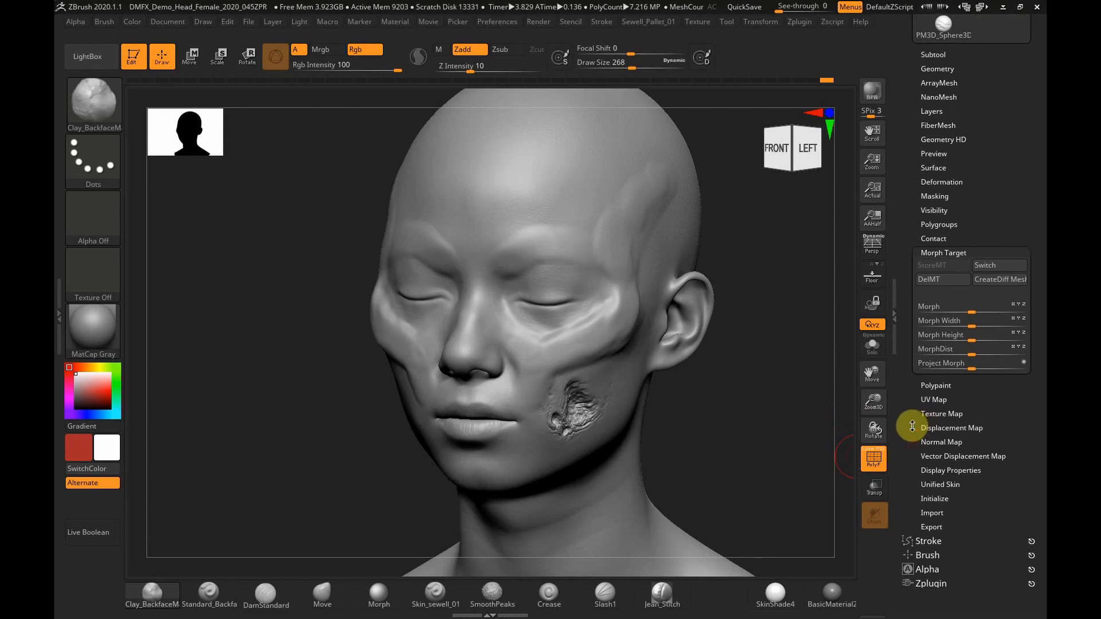
{"action": "left_click_drag", "start_coordinate": [914, 221], "coordinate": [909, 253]}
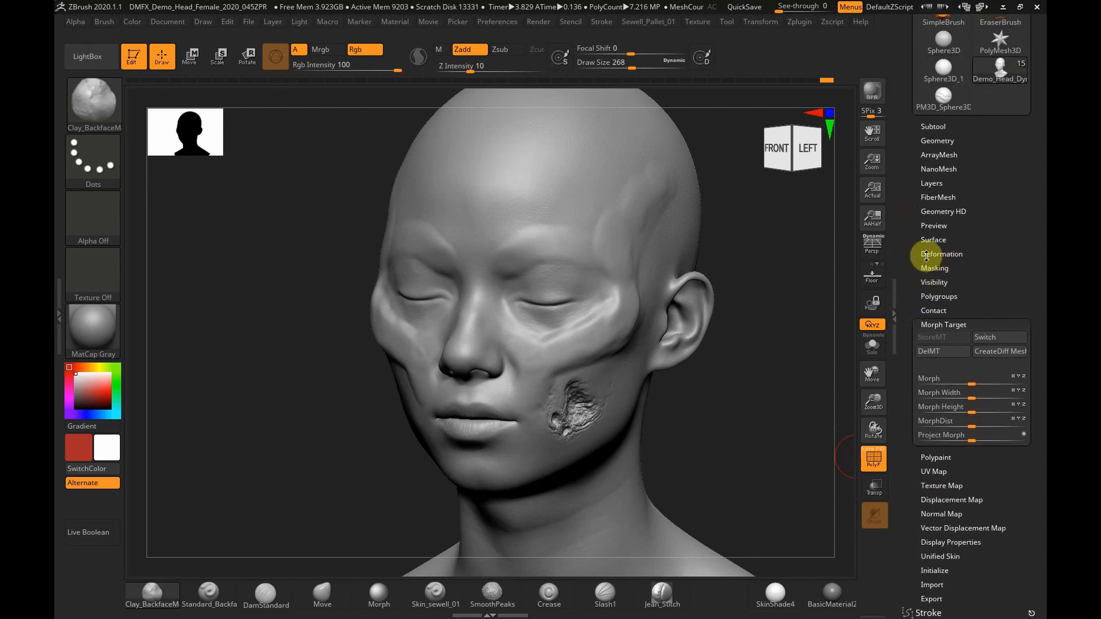
{"action": "left_click_drag", "start_coordinate": [940, 150], "coordinate": [941, 177]}
{"action": "left_click", "coordinate": [940, 177]}
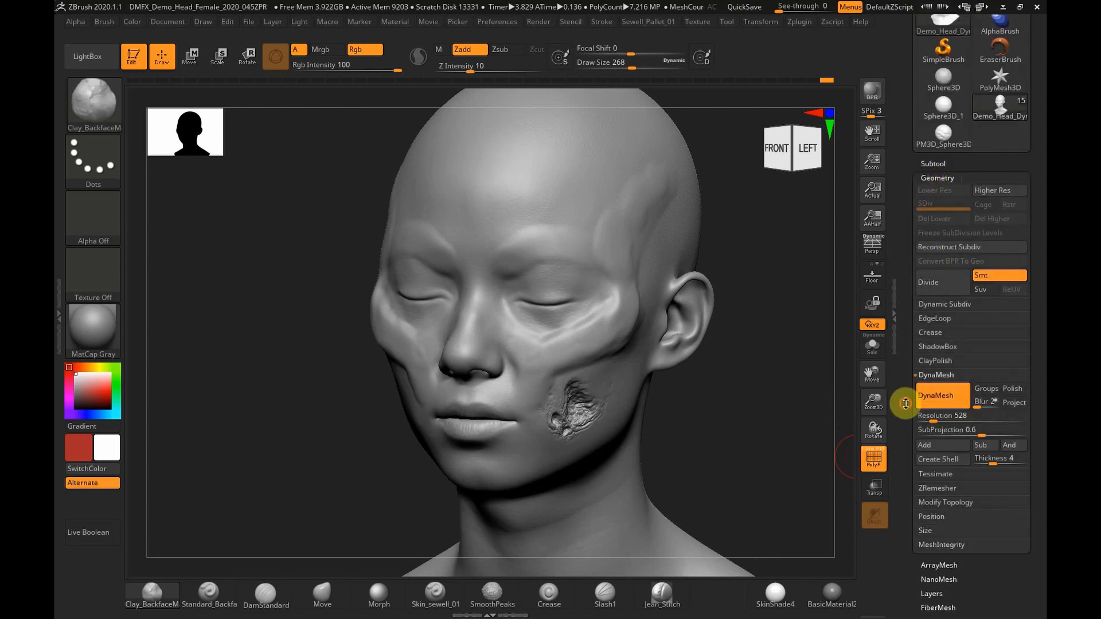
{"action": "left_click_drag", "start_coordinate": [906, 403], "coordinate": [904, 351]}
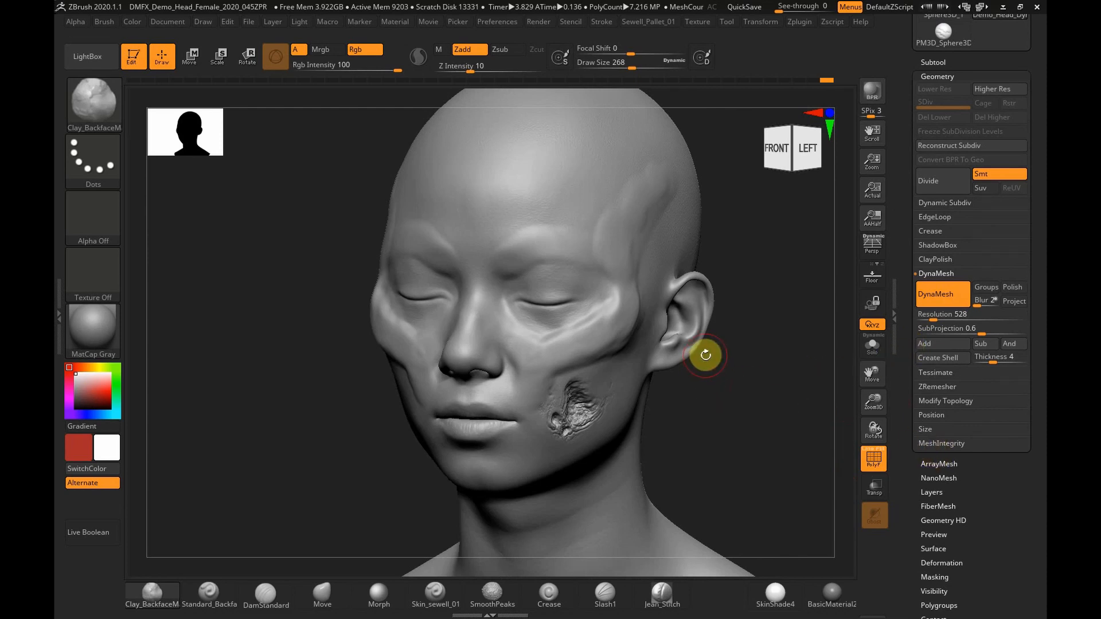
{"action": "key", "text": "ctrl"}
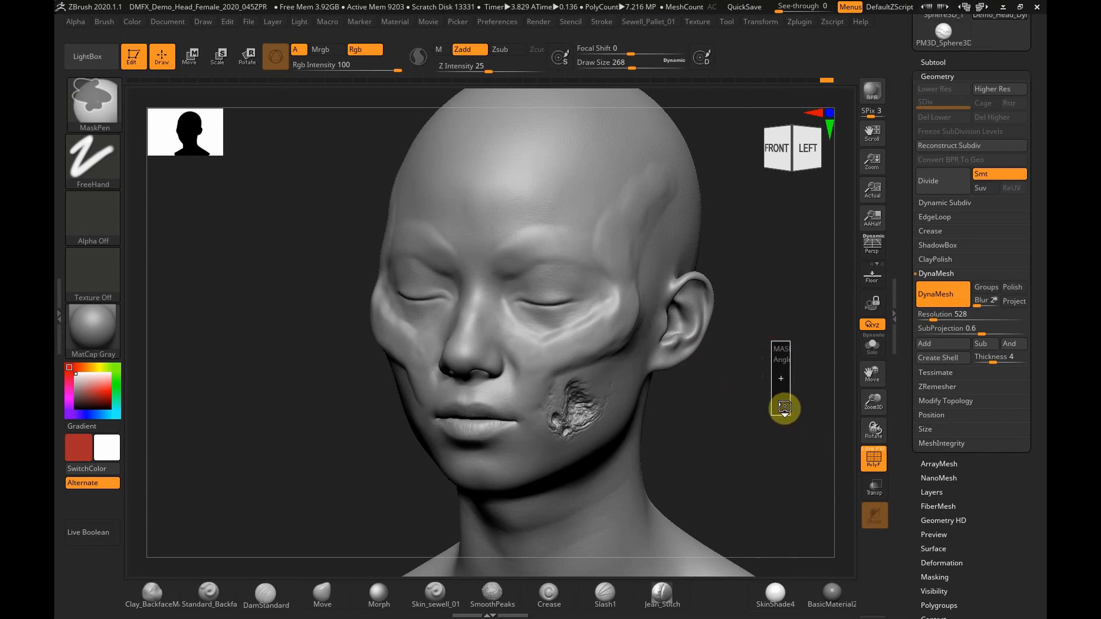
{"action": "left_click", "coordinate": [783, 408], "text": "ctrl"}
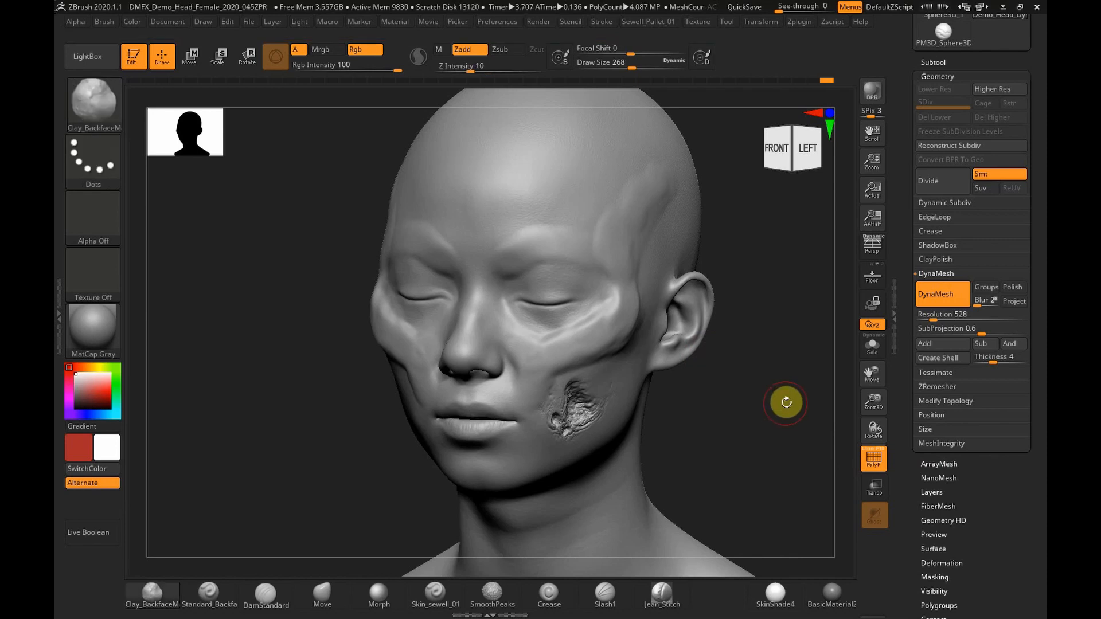
- Stamp RotWound_05 from the zombie VDM brush onto the left temple and onto the cheek in front of the ear
{"action": "left_click_drag", "start_coordinate": [783, 385], "coordinate": [778, 386]}
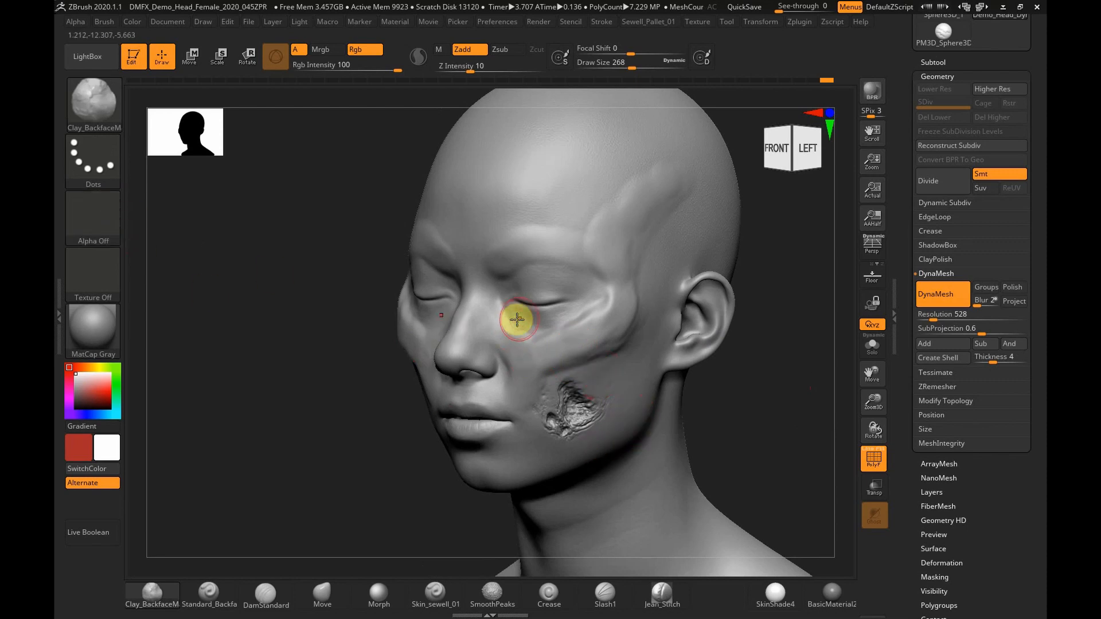
{"action": "left_click", "coordinate": [100, 109]}
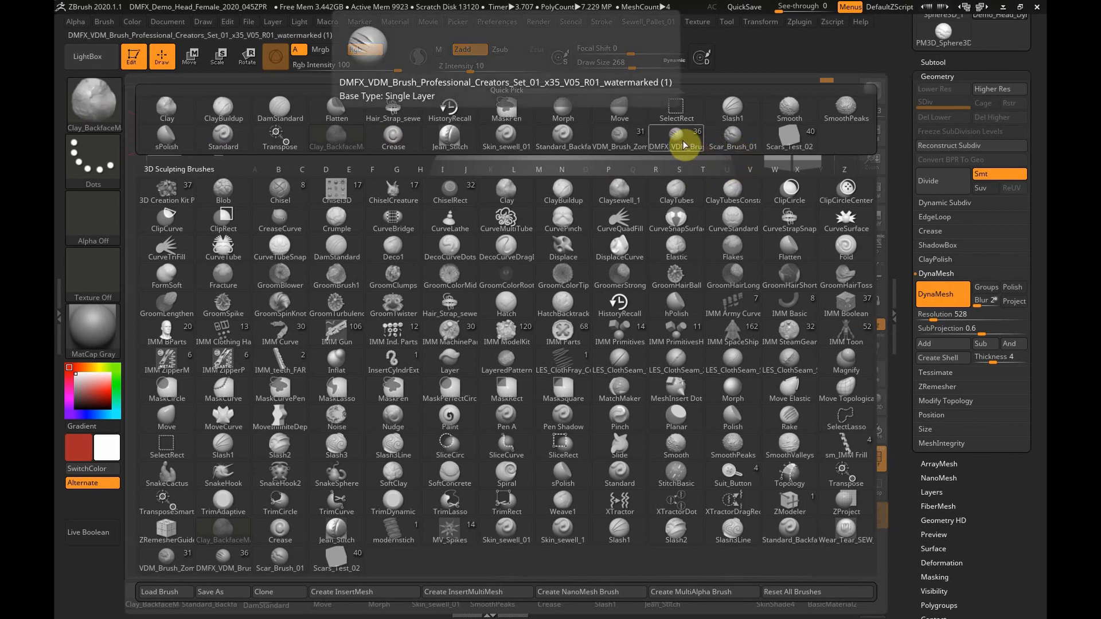
{"action": "left_click", "coordinate": [634, 145]}
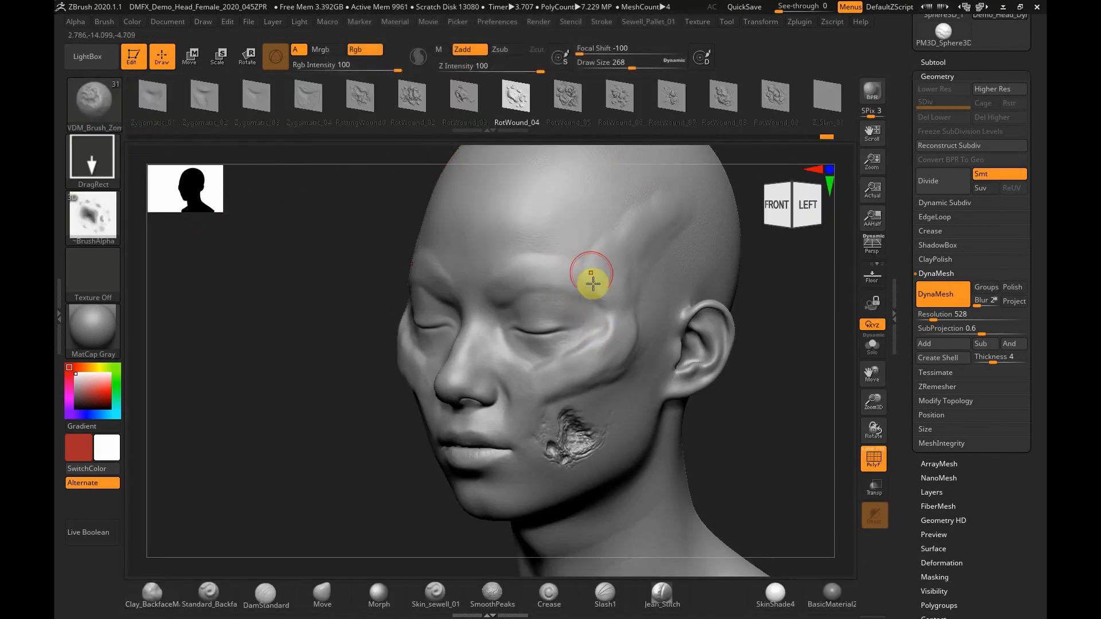
{"action": "left_click", "coordinate": [569, 98]}
{"action": "left_click_drag", "start_coordinate": [645, 293], "coordinate": [600, 430]}
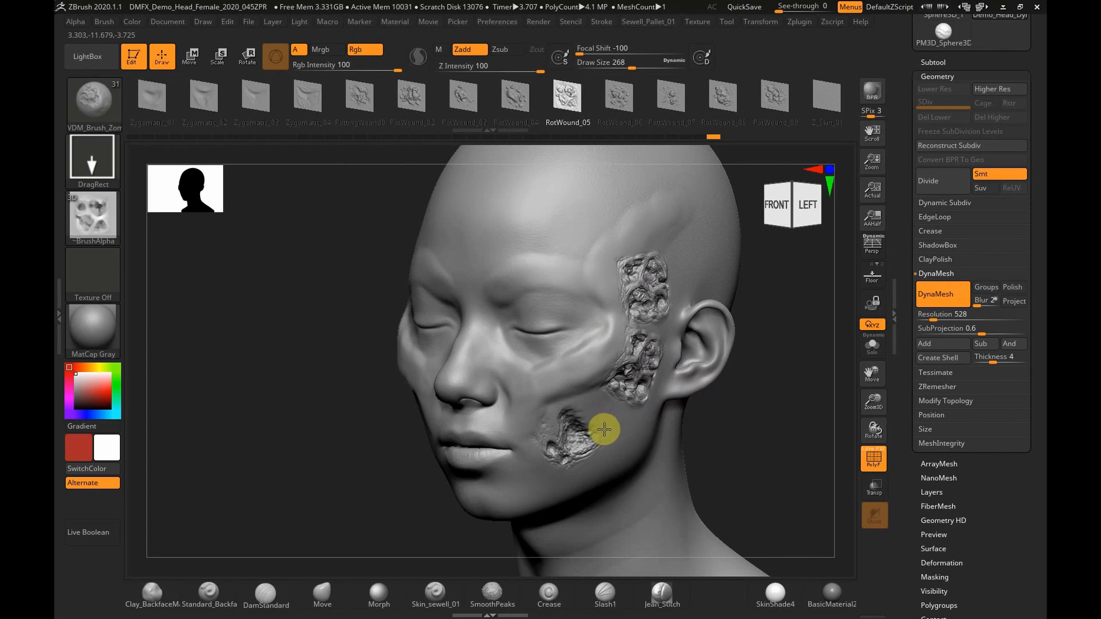
- Try to fade the temple and cheek wounds with the Morph brush at Z Intensity 20
{"action": "scroll", "coordinate": [902, 425], "scroll_direction": "down", "scroll_amount": 5}
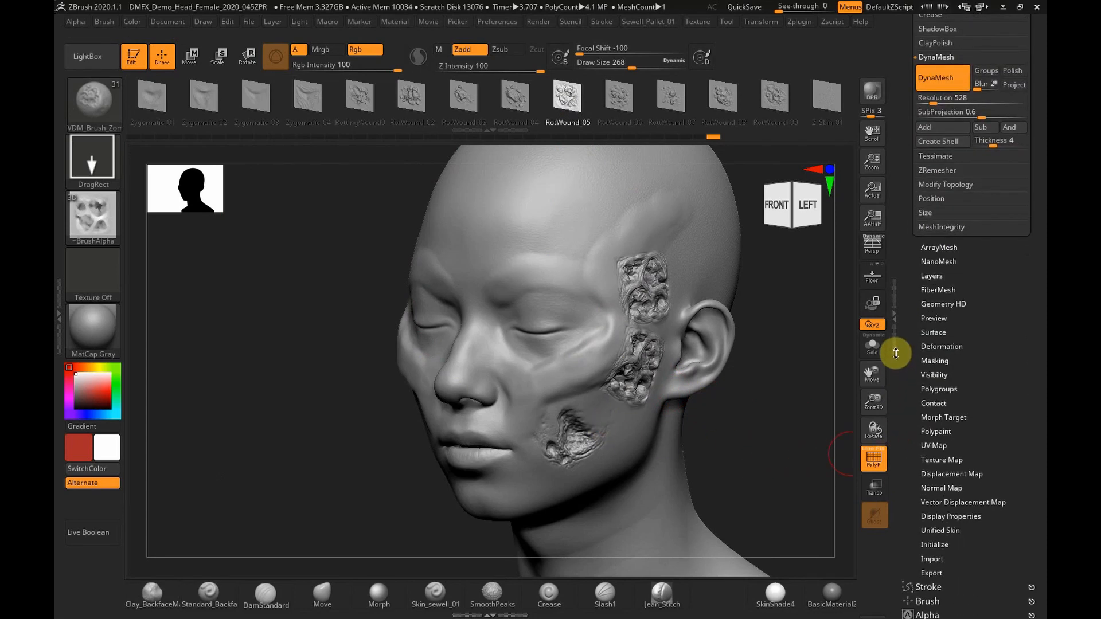
{"action": "left_click", "coordinate": [98, 123]}
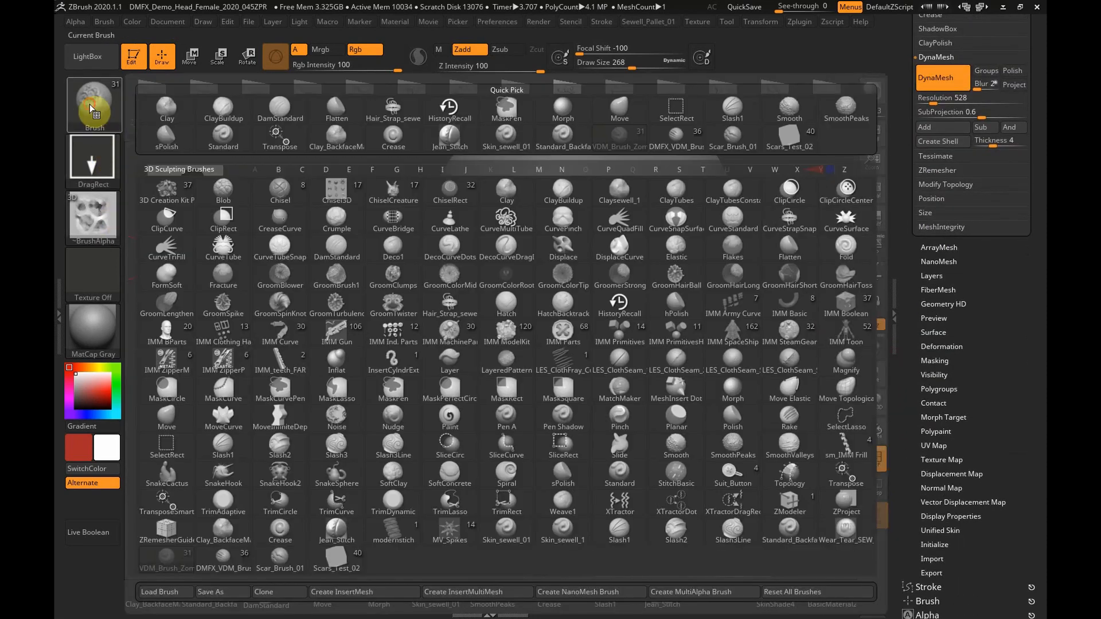
{"action": "left_click", "coordinate": [573, 125]}
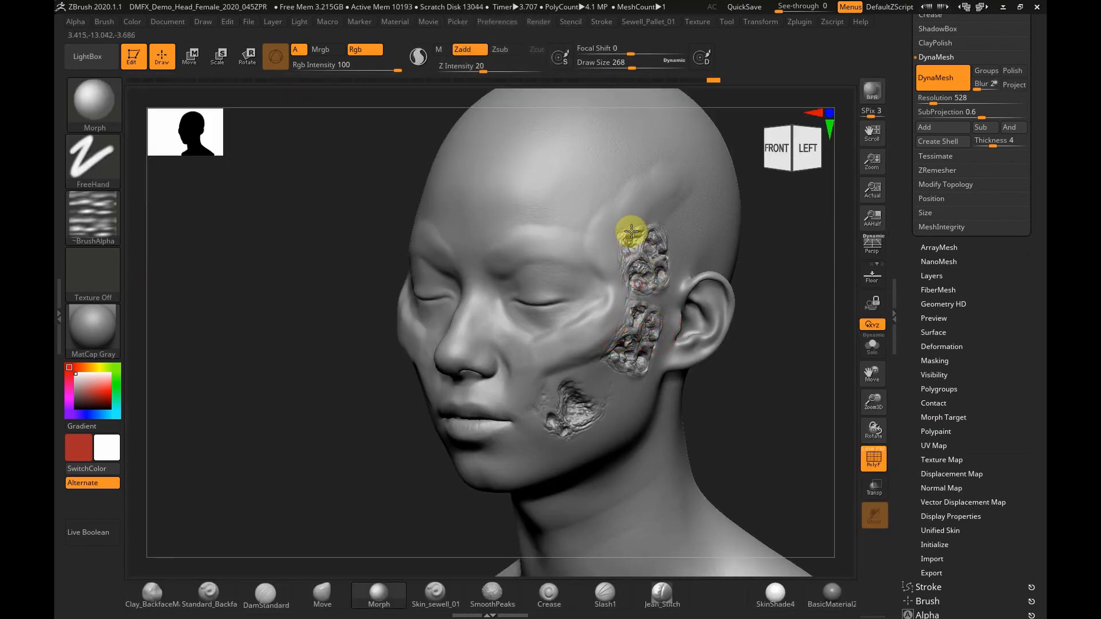
{"action": "left_click_drag", "start_coordinate": [631, 256], "coordinate": [638, 268]}
{"action": "mouse_move", "coordinate": [634, 317]}
{"action": "left_mouse_down"}
{"action": "mouse_move", "coordinate": [624, 336]}
{"action": "mouse_move", "coordinate": [640, 331]}
{"action": "left_mouse_up"}
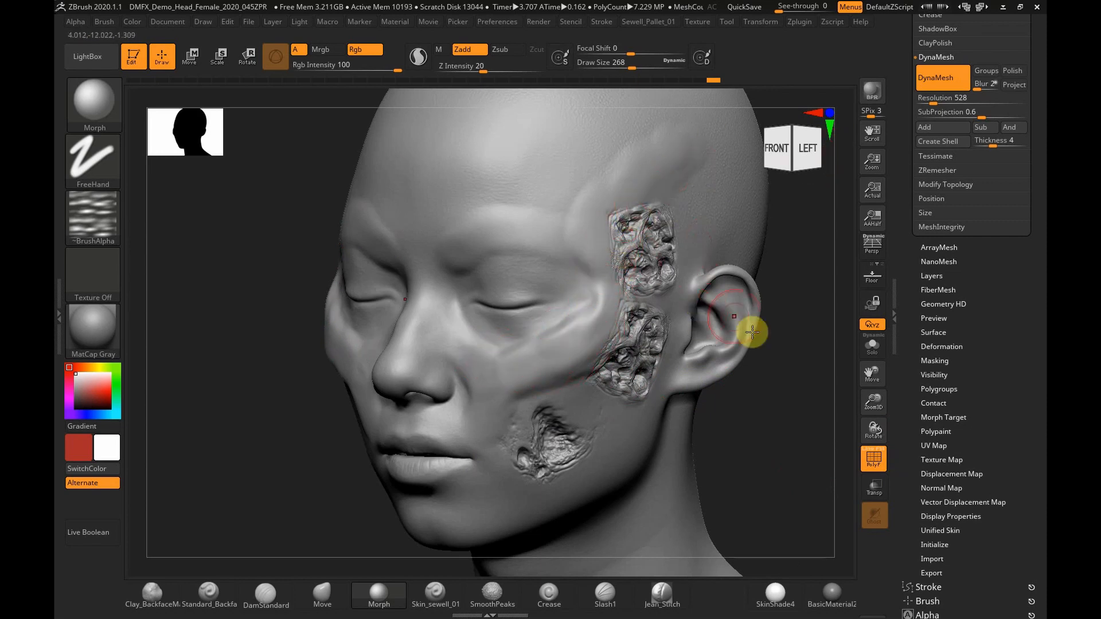
{"action": "left_click_drag", "start_coordinate": [747, 401], "coordinate": [761, 398], "text": "shift"}
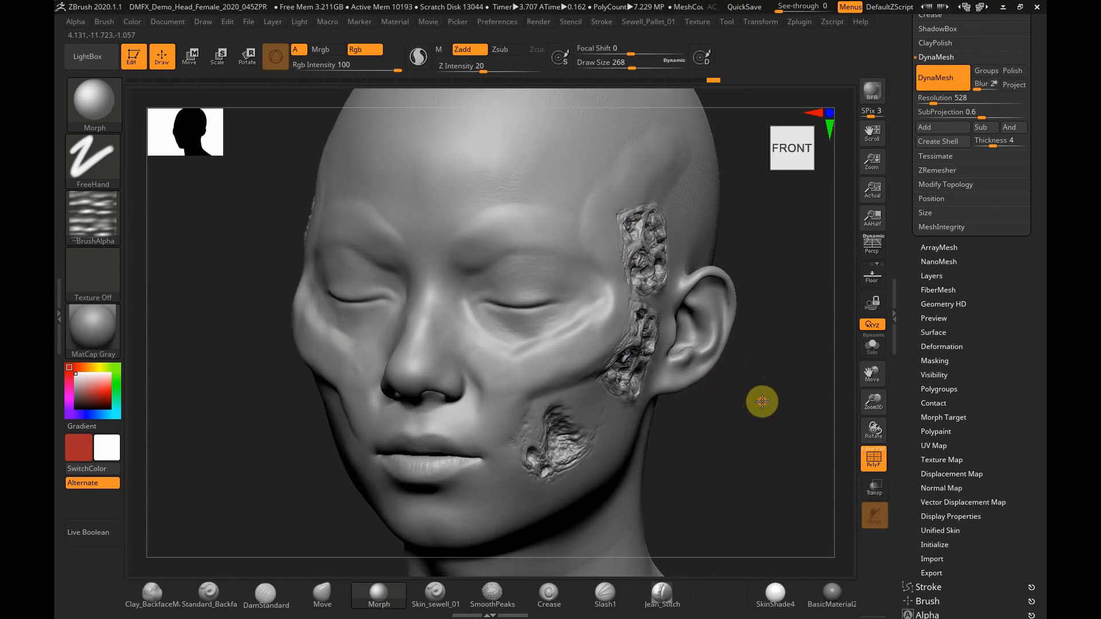
- Open the head's Morph Target settings to check which options are available on the re-DynaMeshed head
{"action": "left_click", "coordinate": [947, 417]}
{"action": "scroll", "coordinate": [924, 280], "scroll_direction": "up", "scroll_amount": 2}
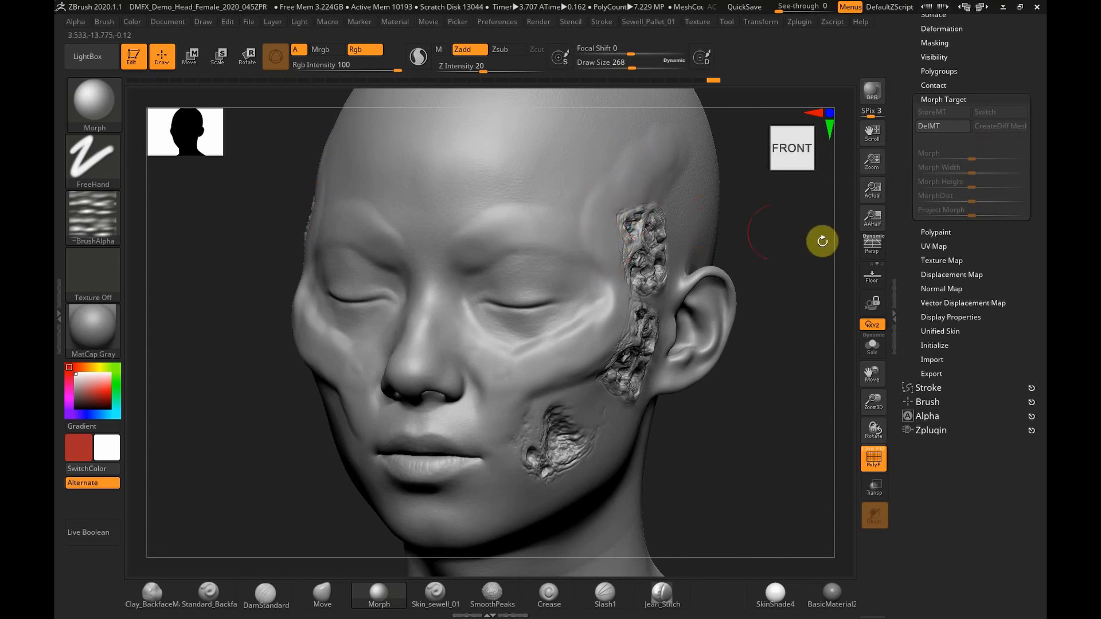
{"action": "left_click_drag", "start_coordinate": [803, 245], "coordinate": [794, 243]}
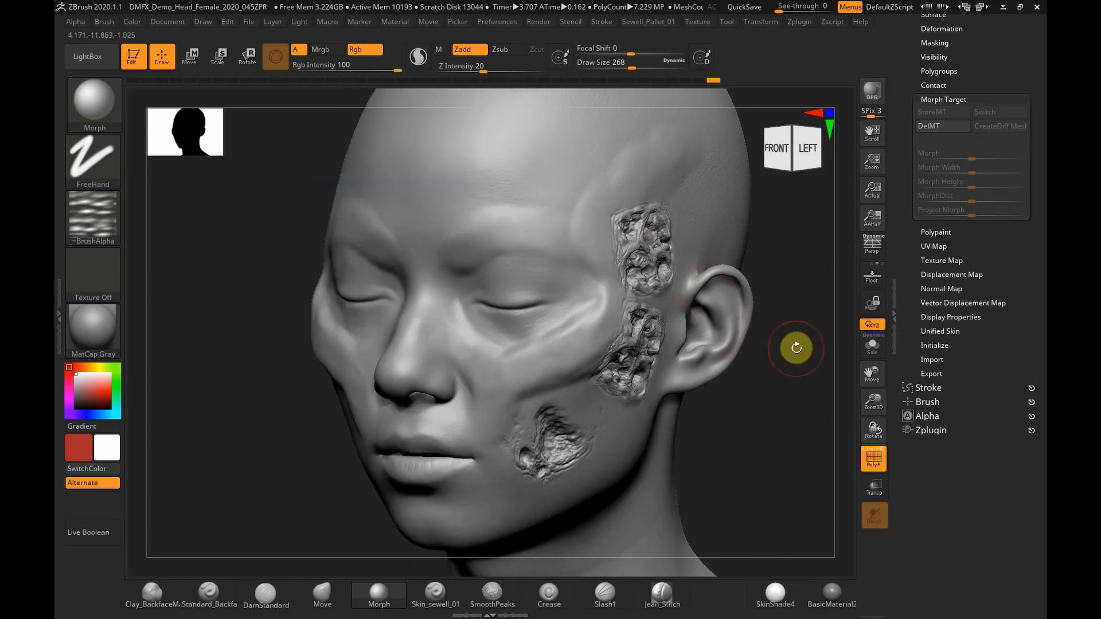